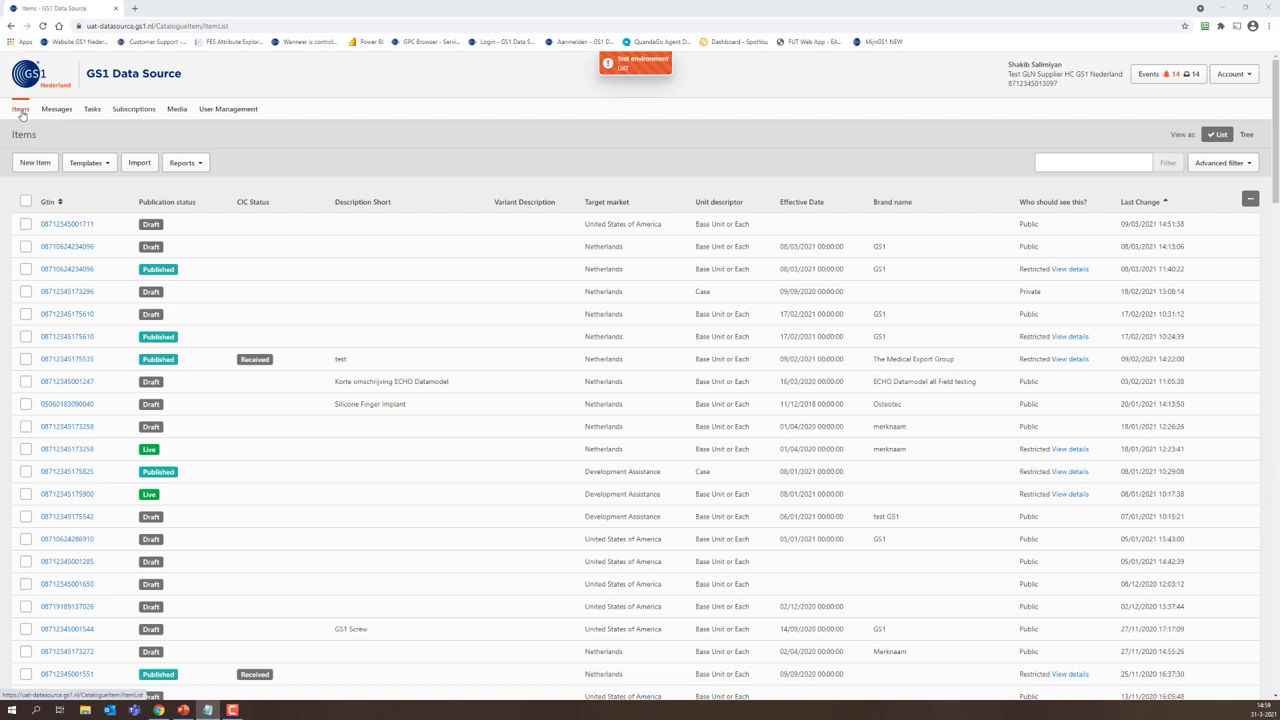
- Look over Messages and Tasks, then view the 14 subscribed companies listed by GLN
left_click(60, 113)
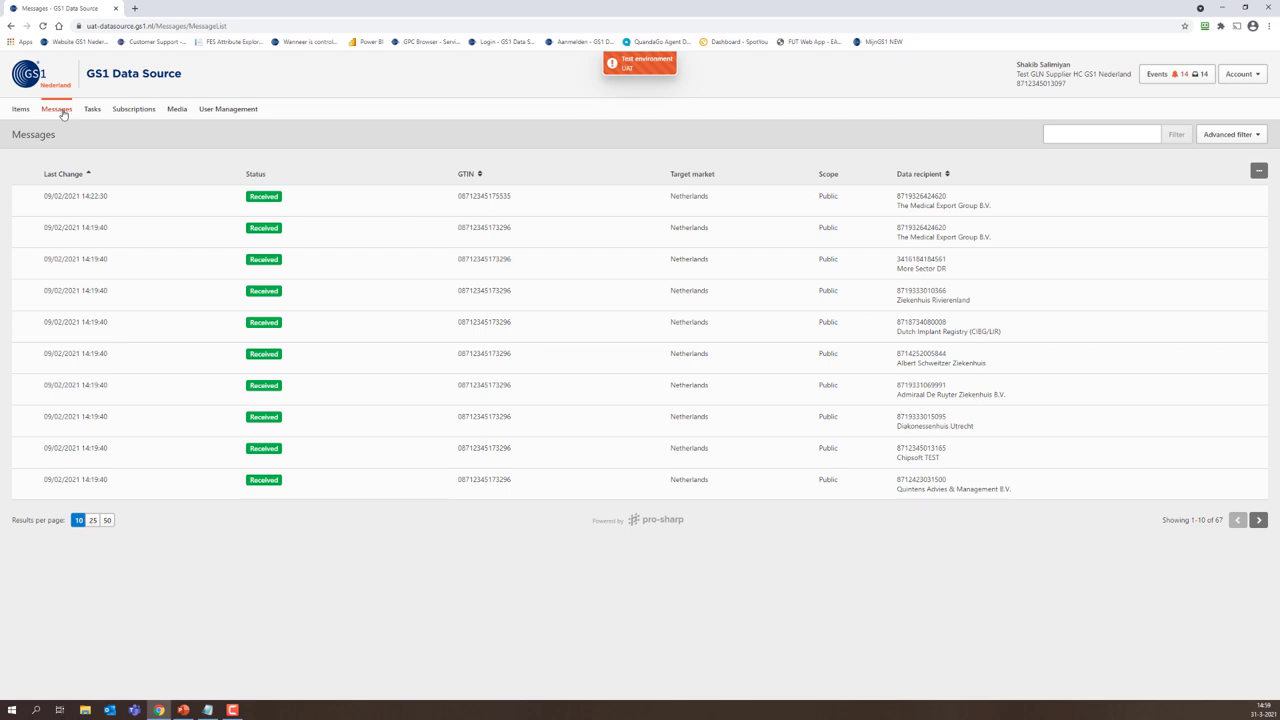
left_click(92, 110)
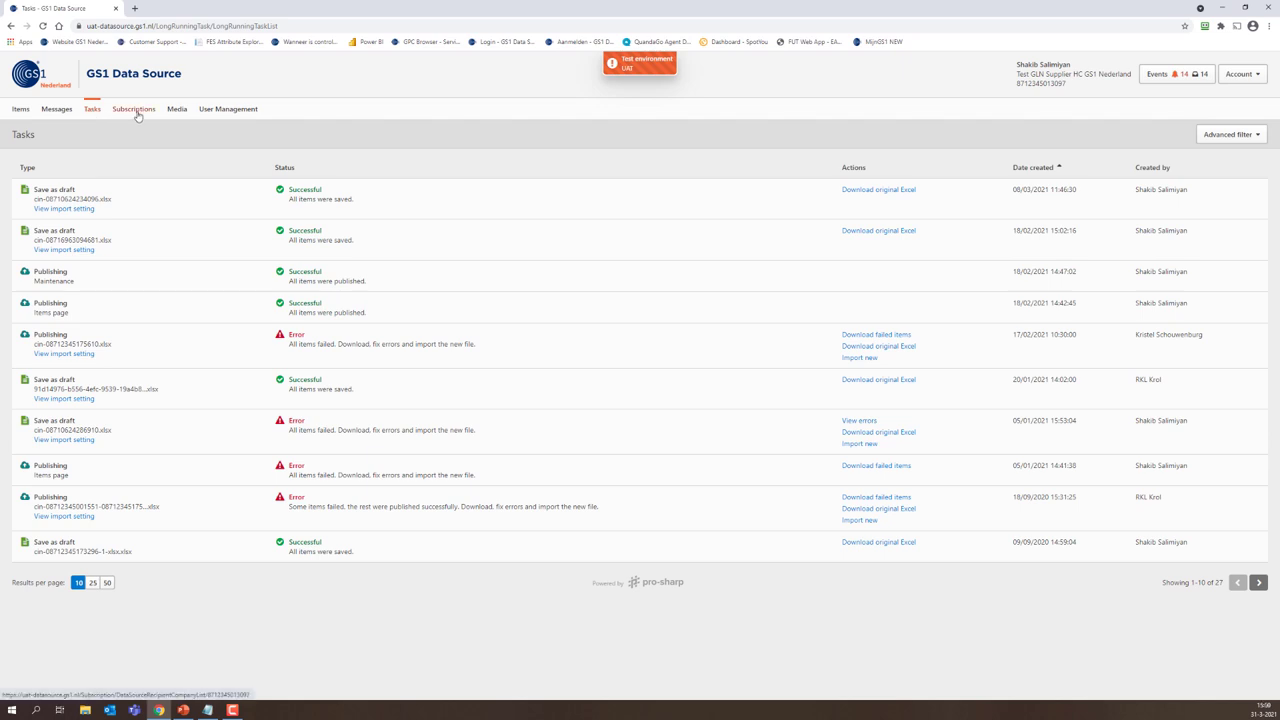
left_click(137, 112)
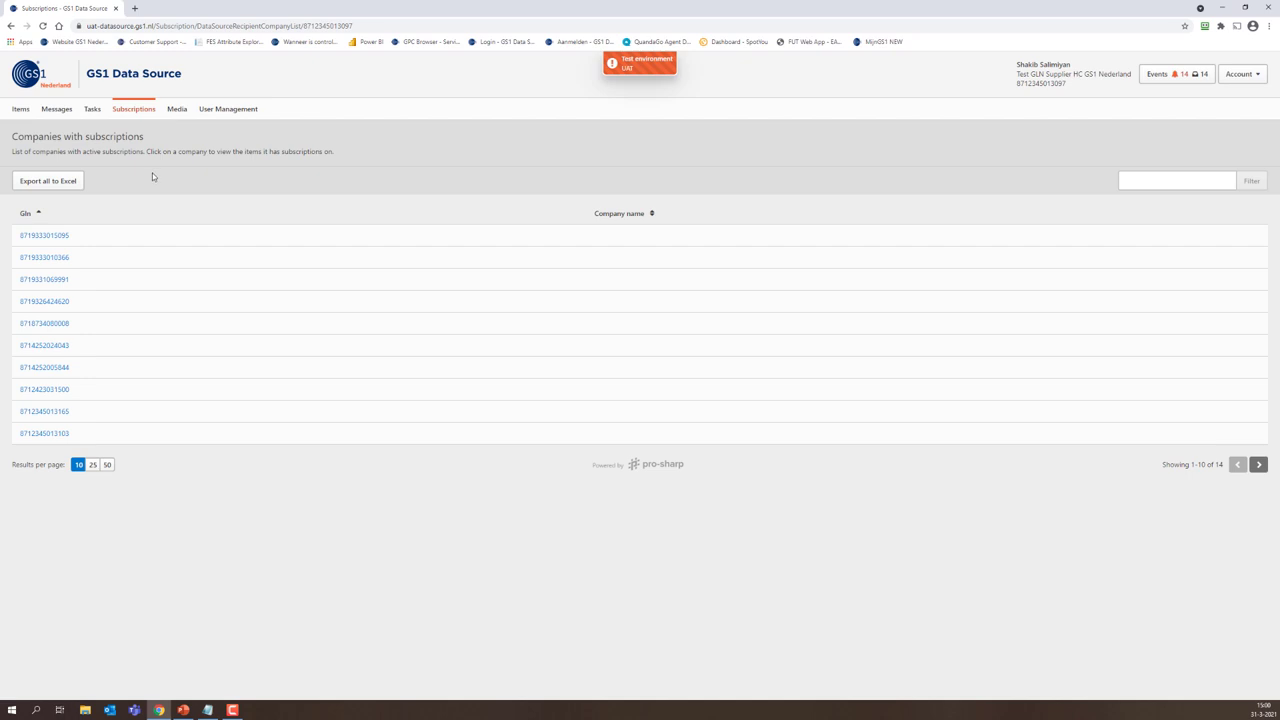
- Glance at Media and User Management's twelve users, then return to the 118-item Items list
left_click(176, 112)
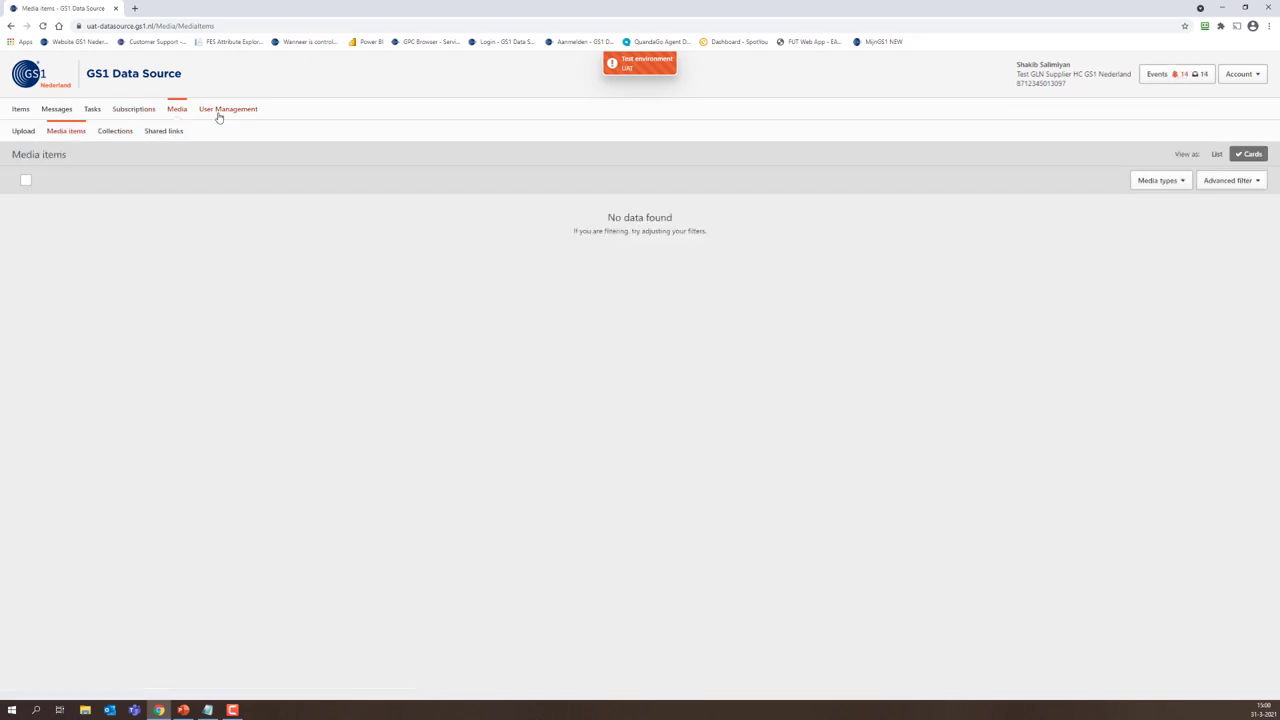
left_click(219, 110)
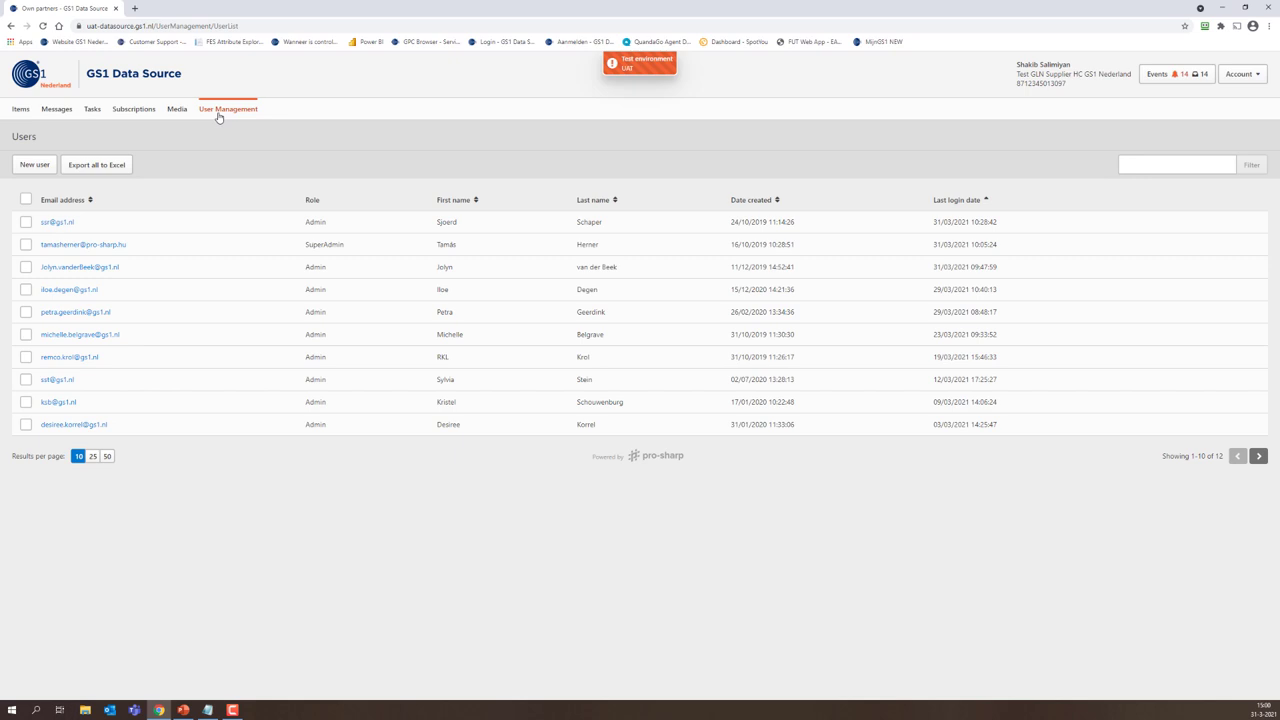
left_click(20, 112)
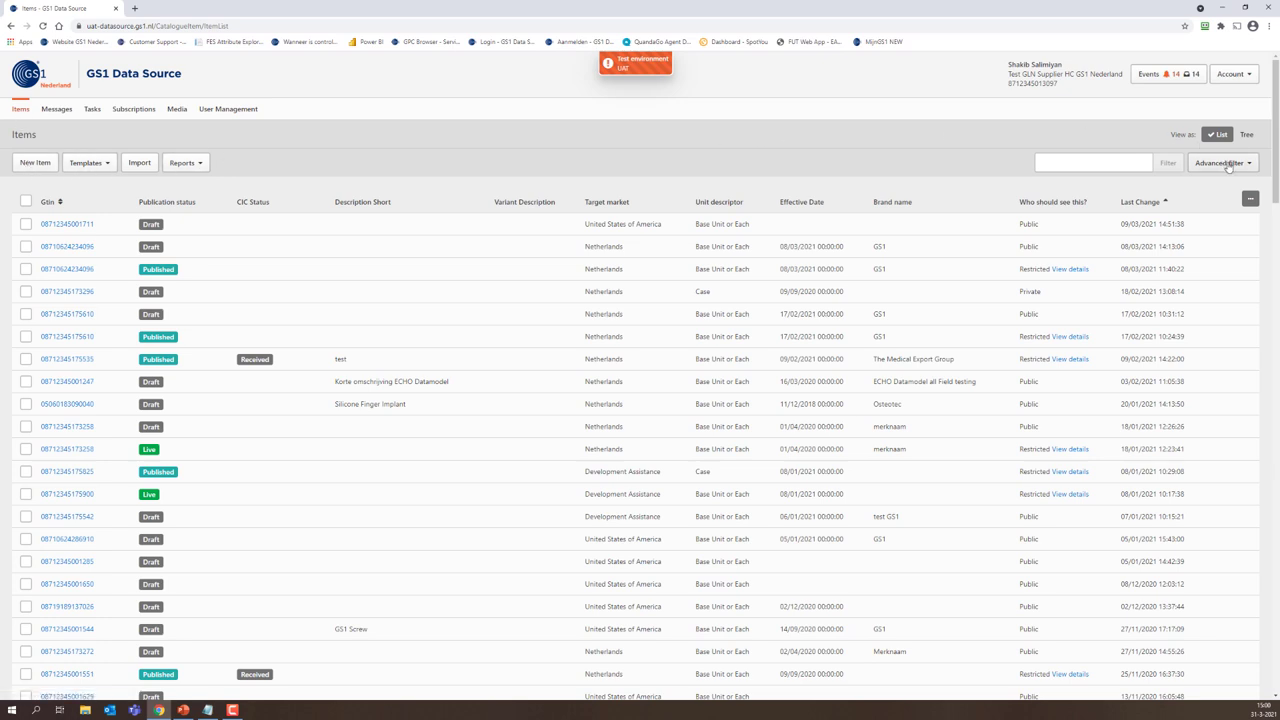
- Expand the advanced item filters and browse the available filter choices
left_click(1083, 162)
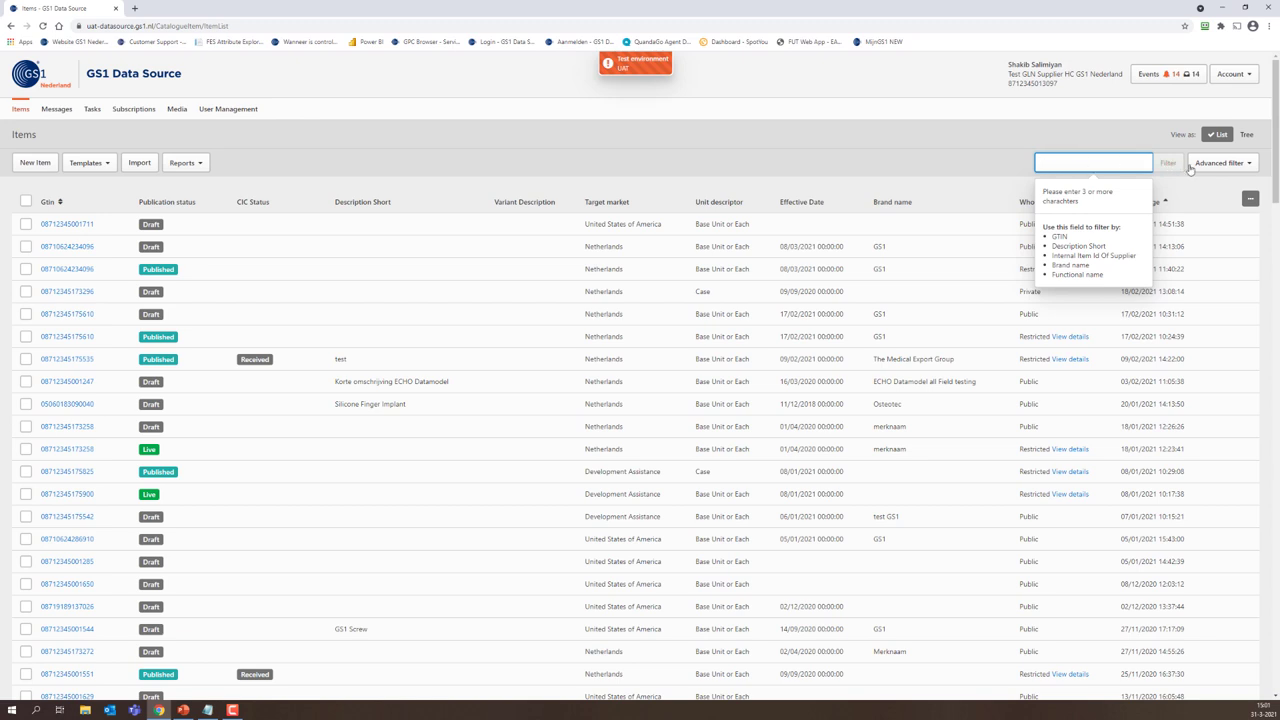
left_click(1228, 168)
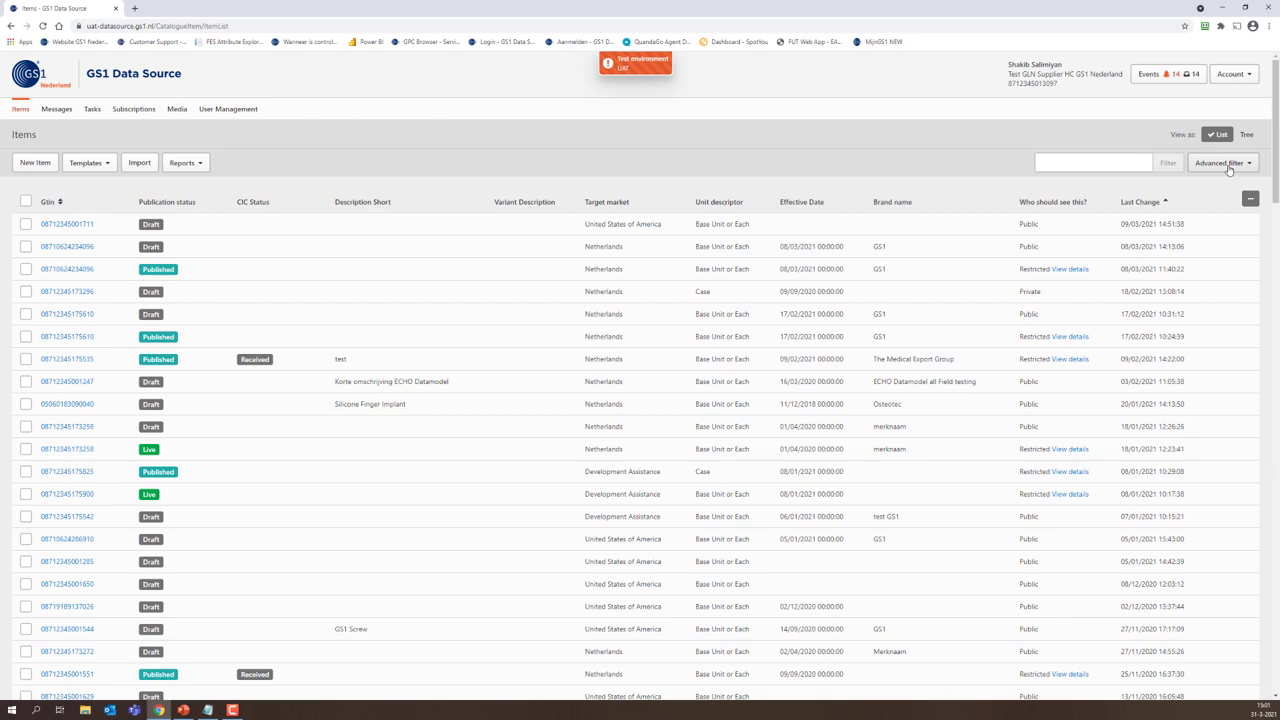
left_click(1228, 168)
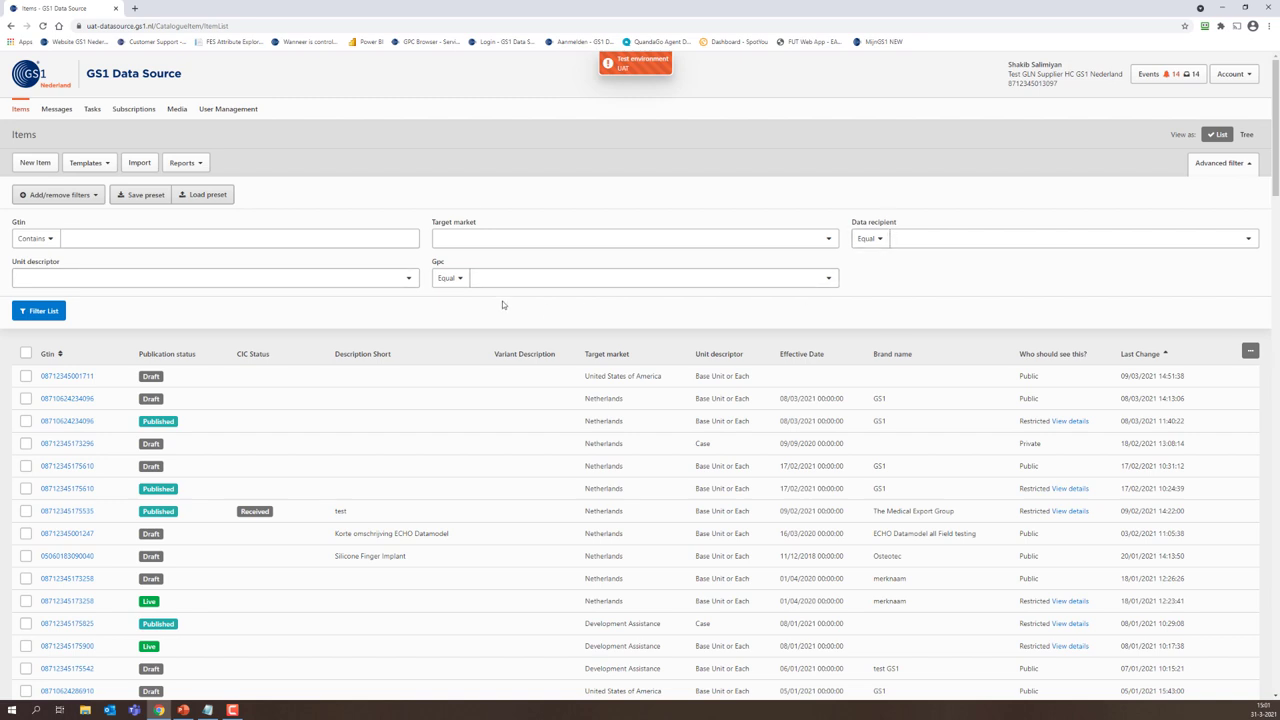
left_click(71, 204)
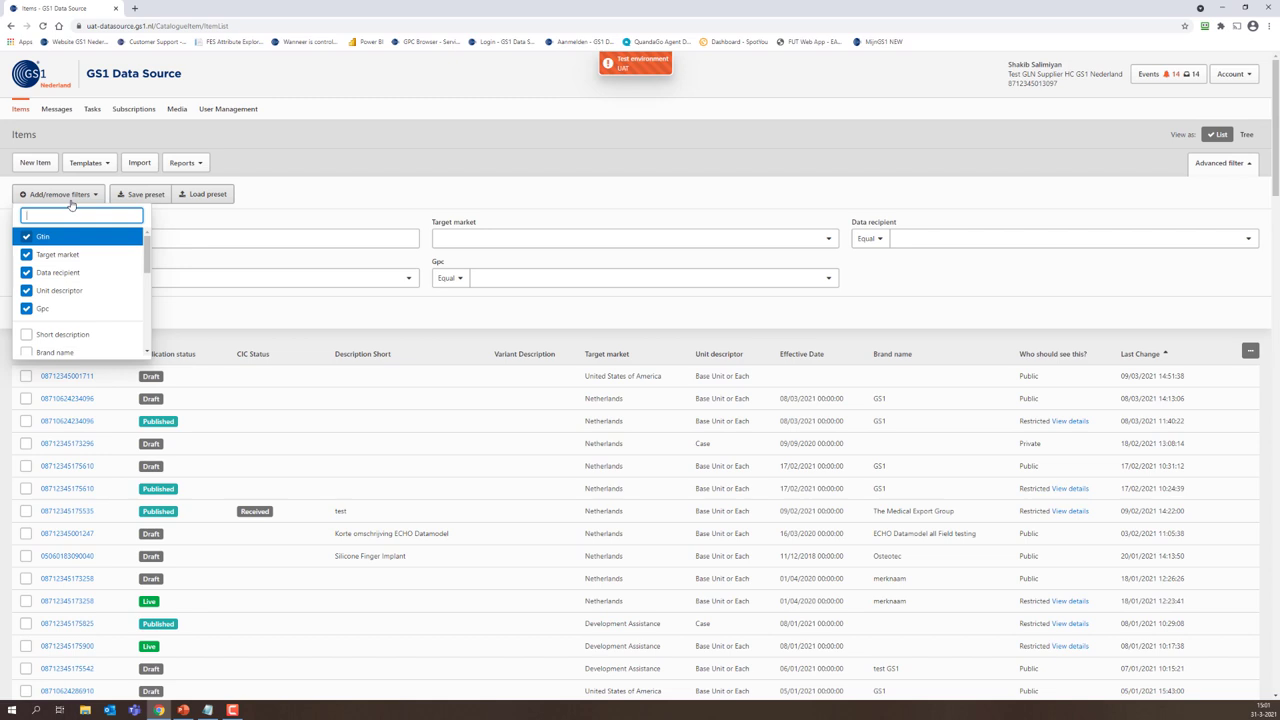
scroll(79, 280, "down", 1)
scroll(79, 285, "down", 1)
scroll(79, 291, "down", 1)
scroll(79, 292, "down", 1)
scroll(72, 300, "down", 1)
scroll(70, 320, "down", 1)
left_click(174, 300)
- Search 'nether' in Target market, choose Netherlands and apply the filter to the list
left_click(462, 240)
type("nether")
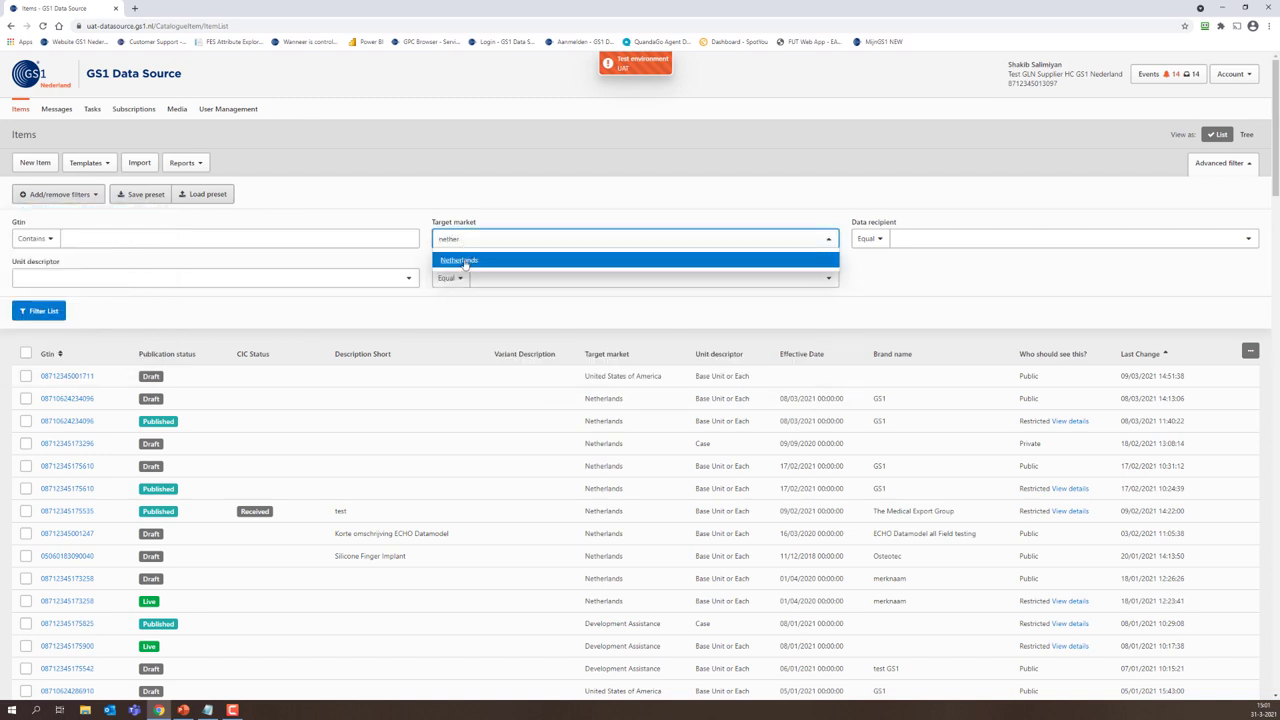
left_click(465, 261)
left_click(283, 308)
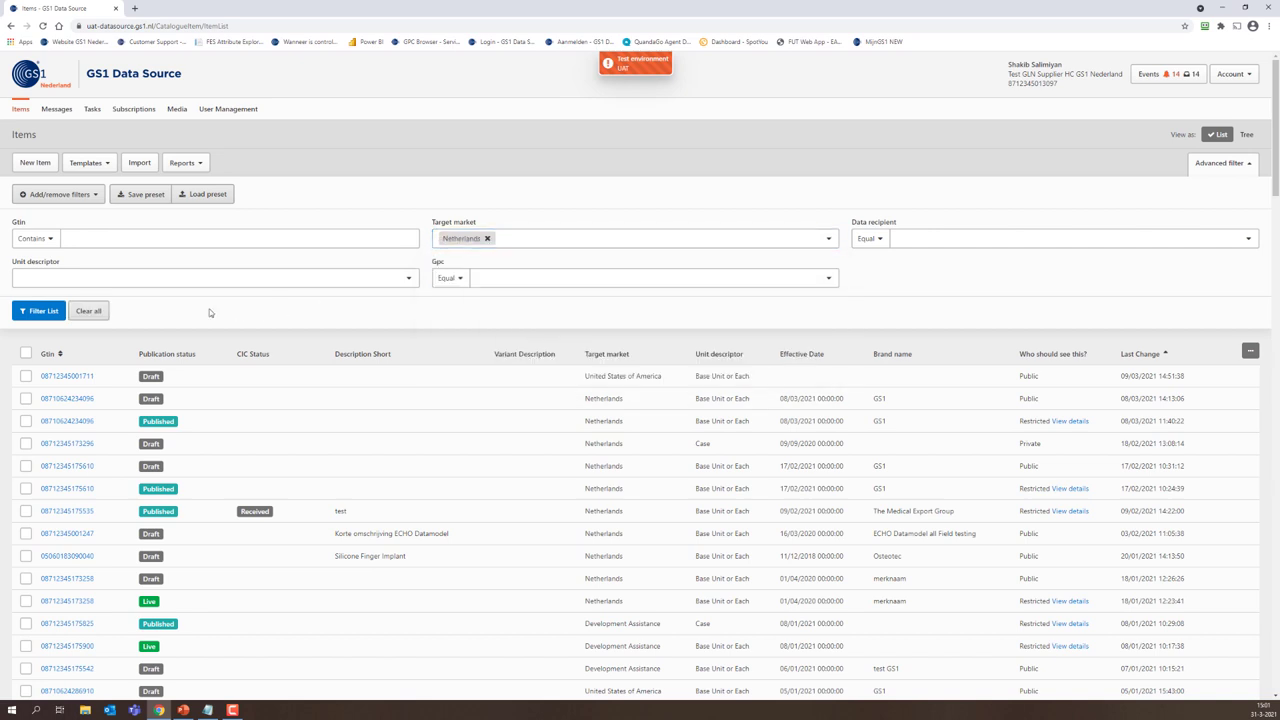
left_click(43, 311)
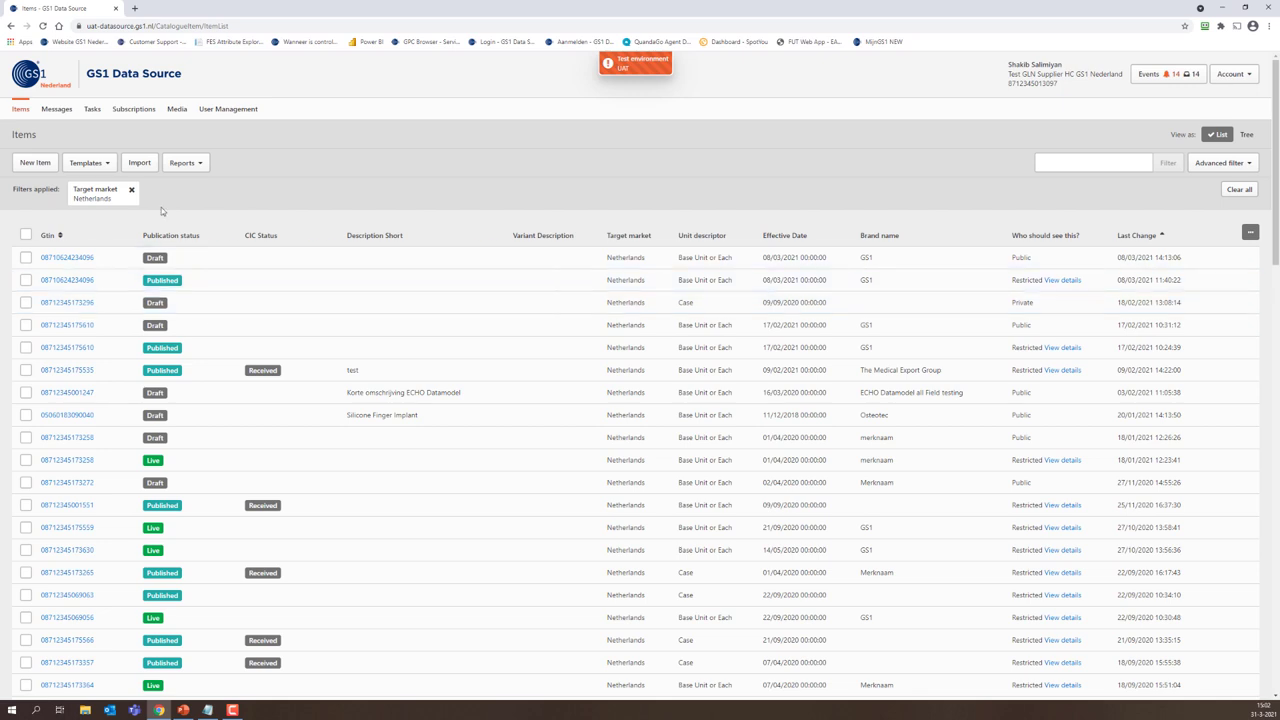
left_click(131, 190)
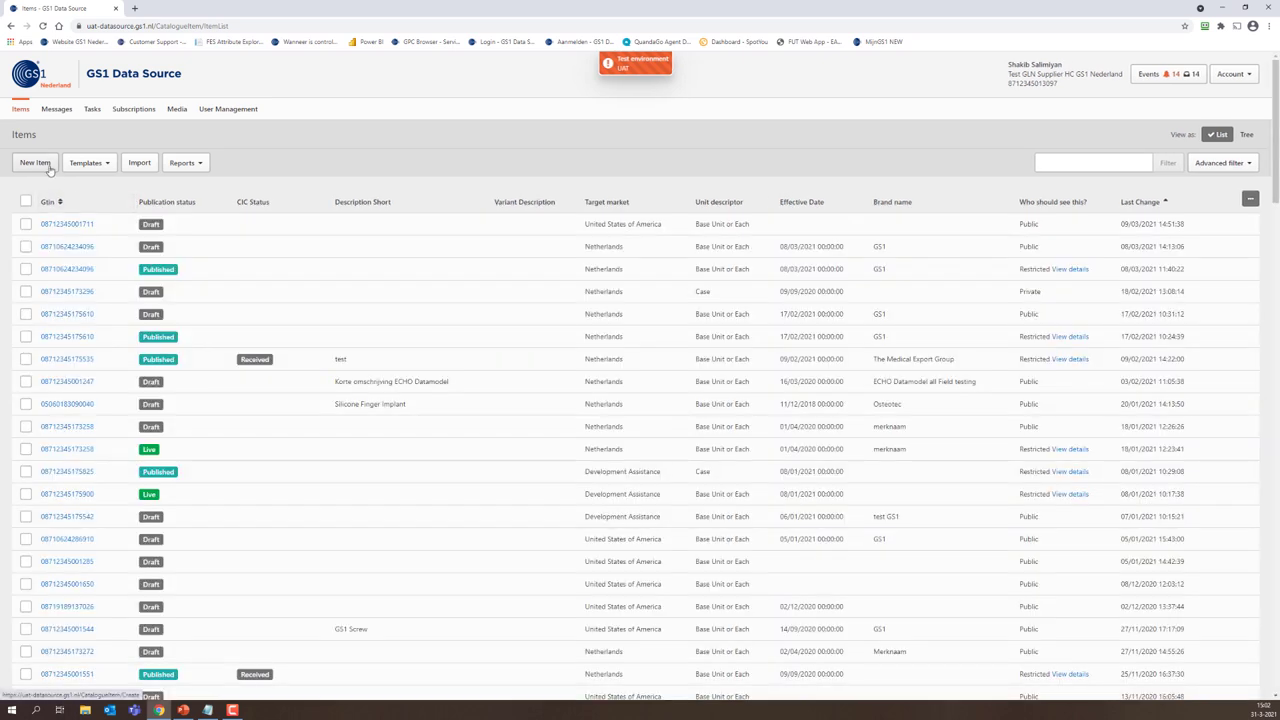
left_click(34, 163)
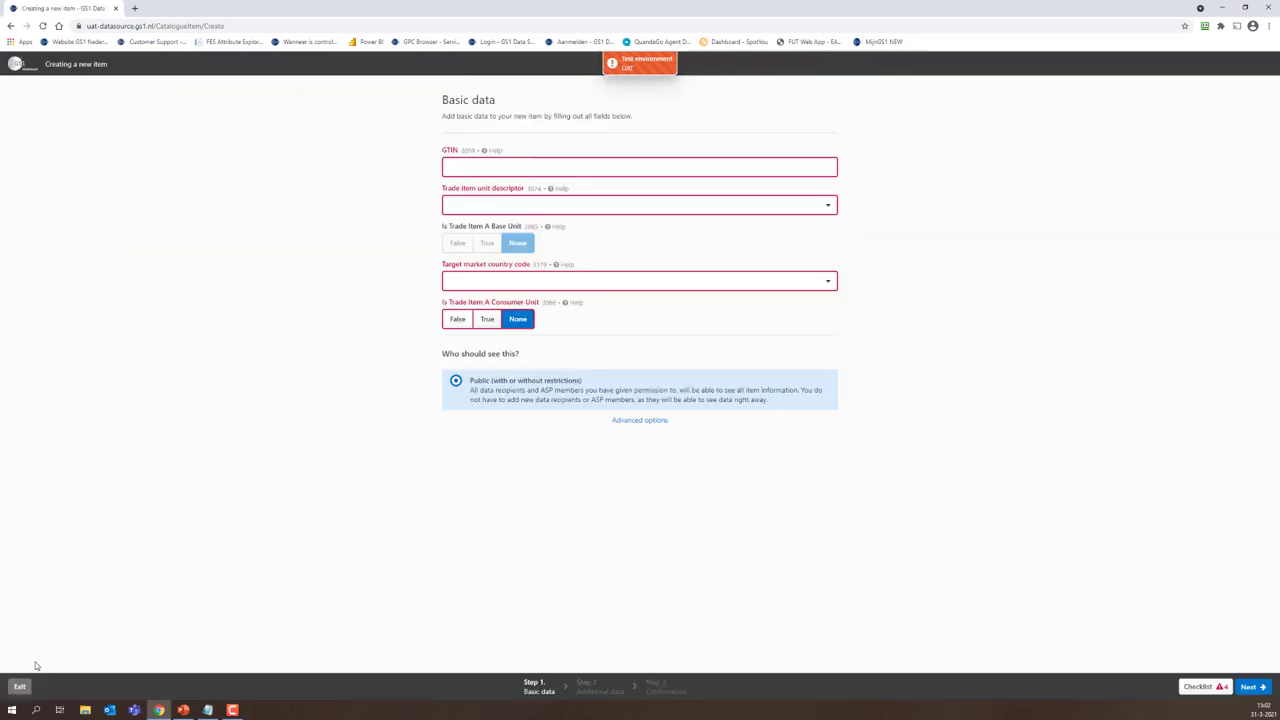
left_click(507, 167)
left_click(1200, 686)
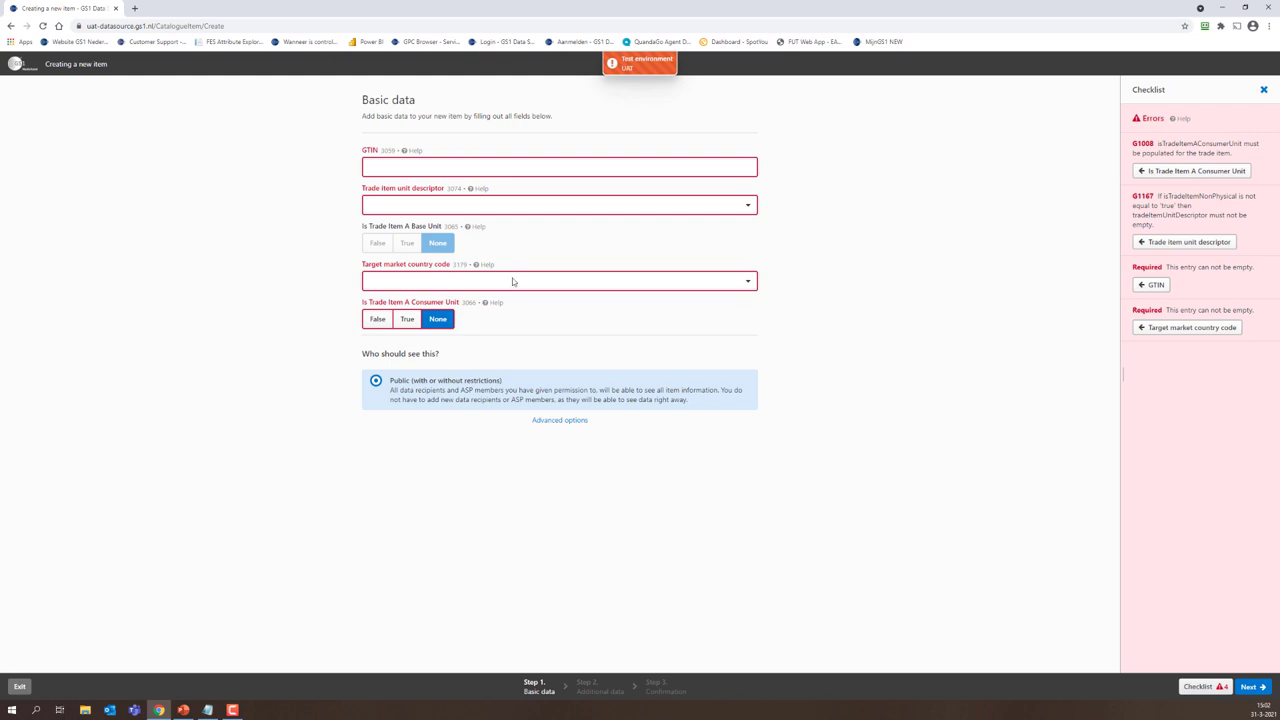
left_click(409, 167)
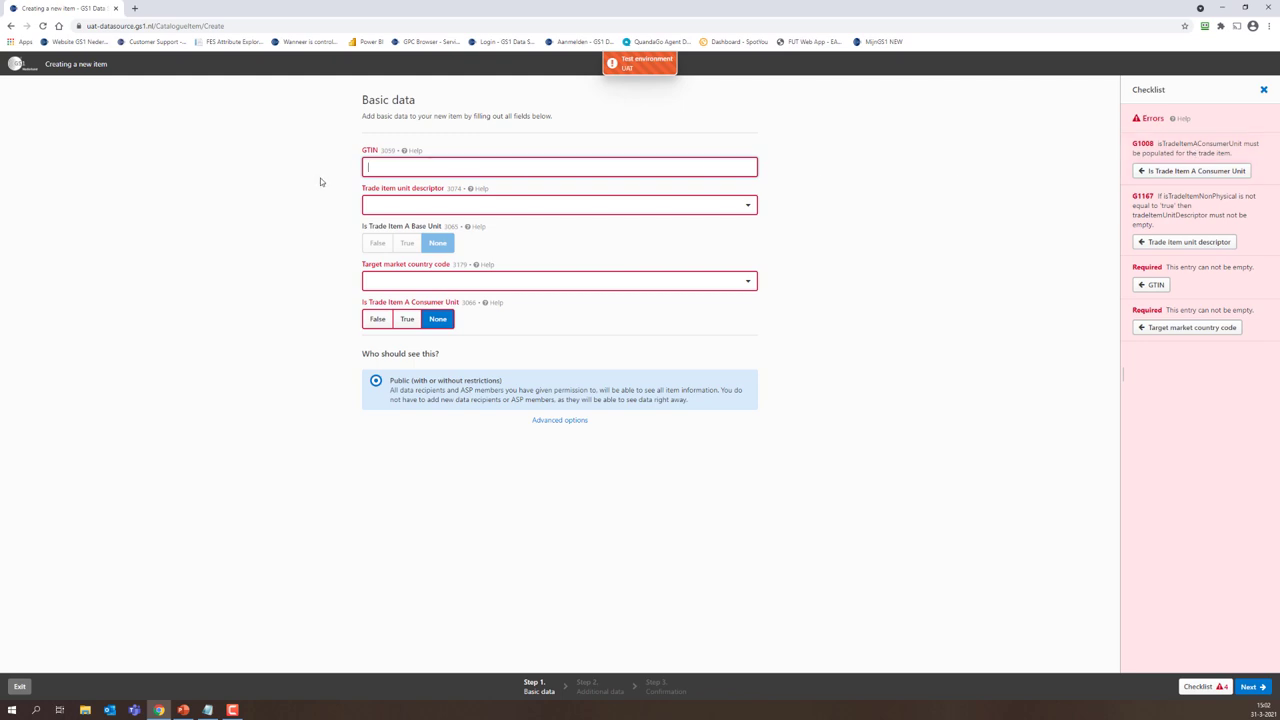
type("087")
type("11577081739")
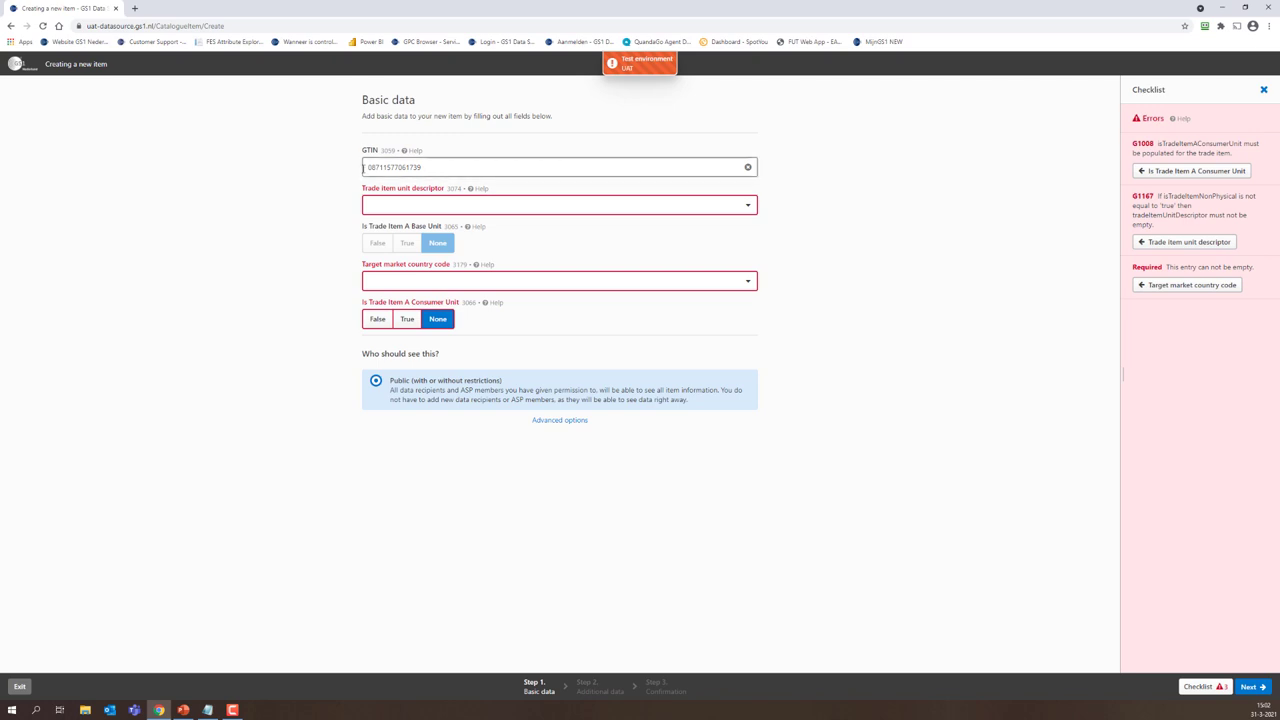
double_click(395, 168)
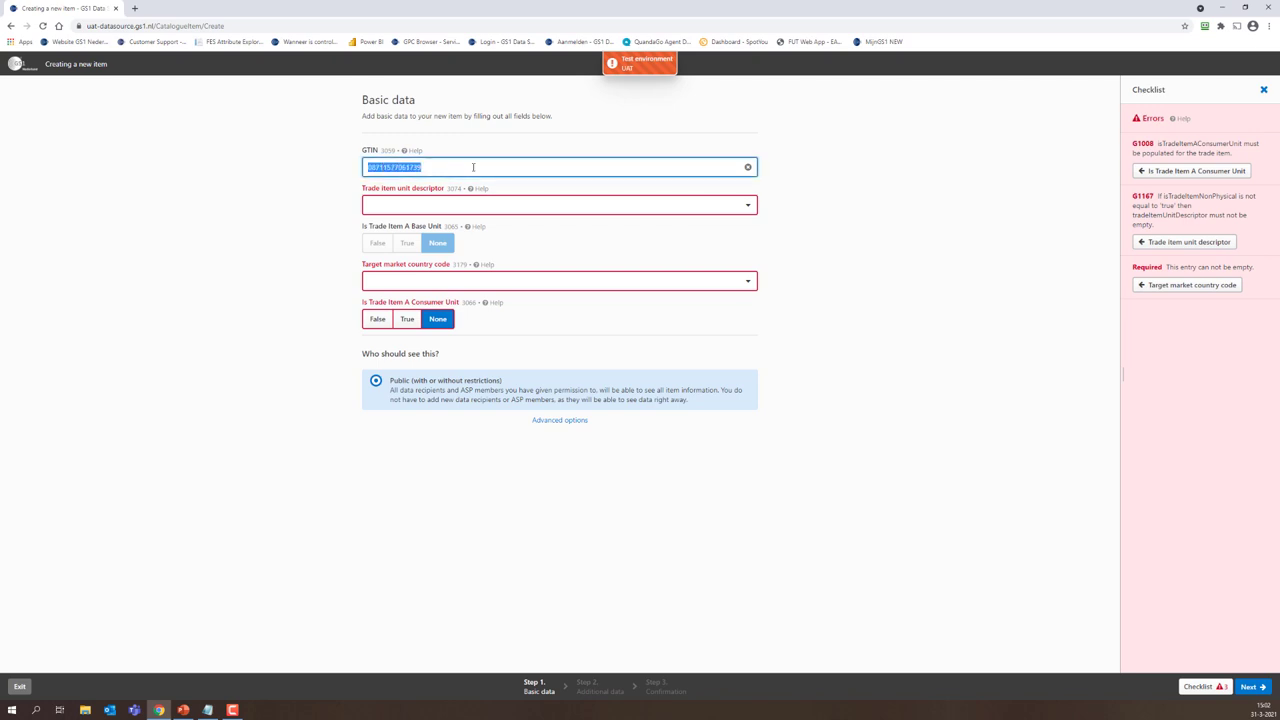
- Set Trade item unit descriptor to Base Unit or Each, after briefly trying Case
left_click(405, 208)
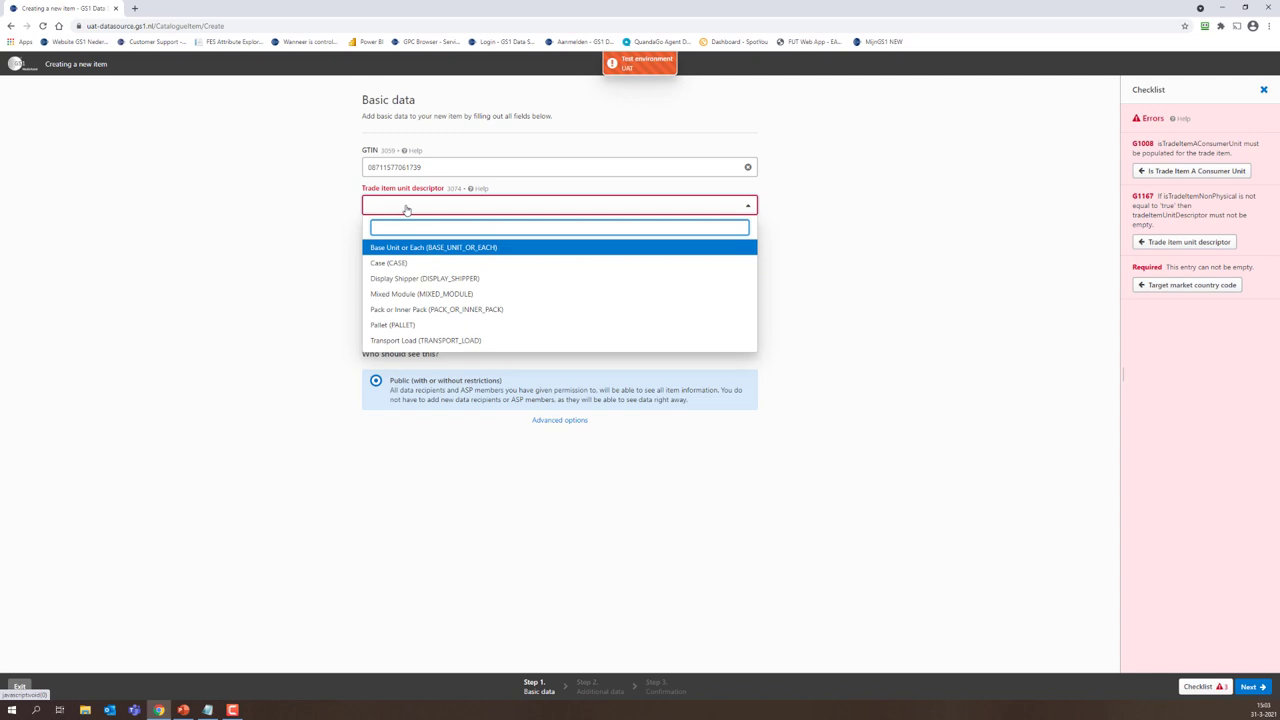
left_click(440, 248)
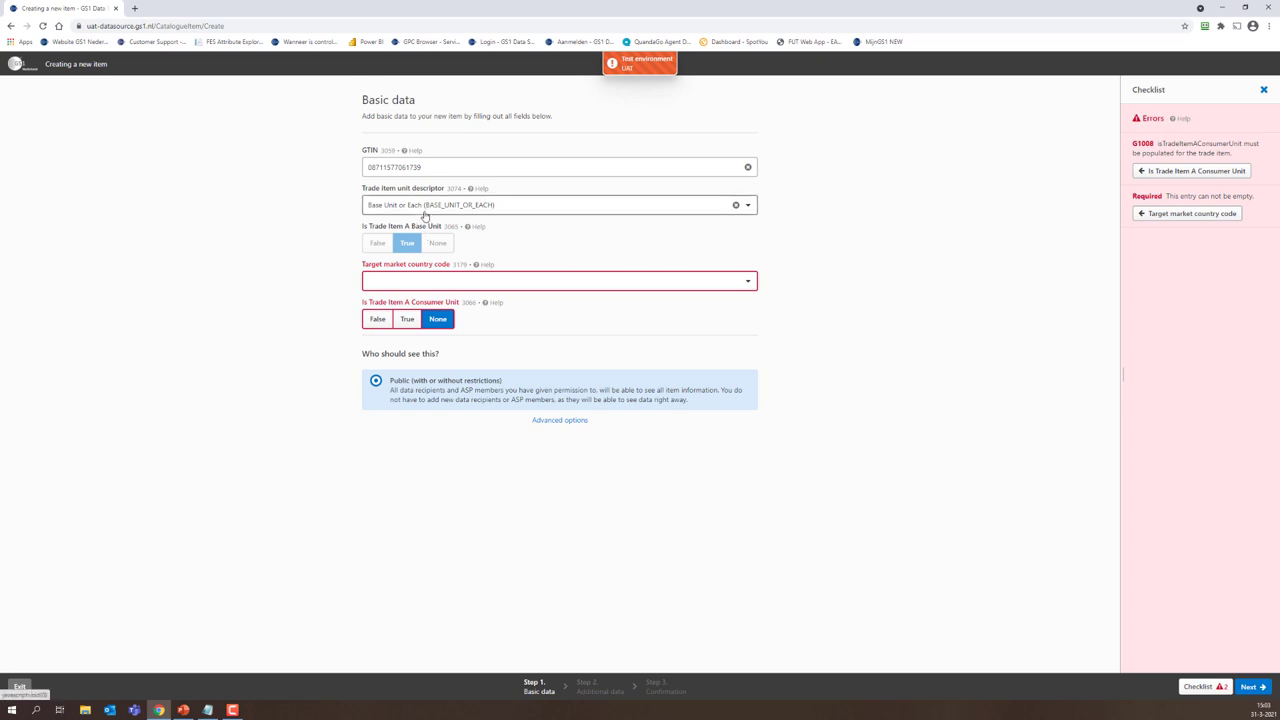
left_click(423, 210)
left_click(421, 263)
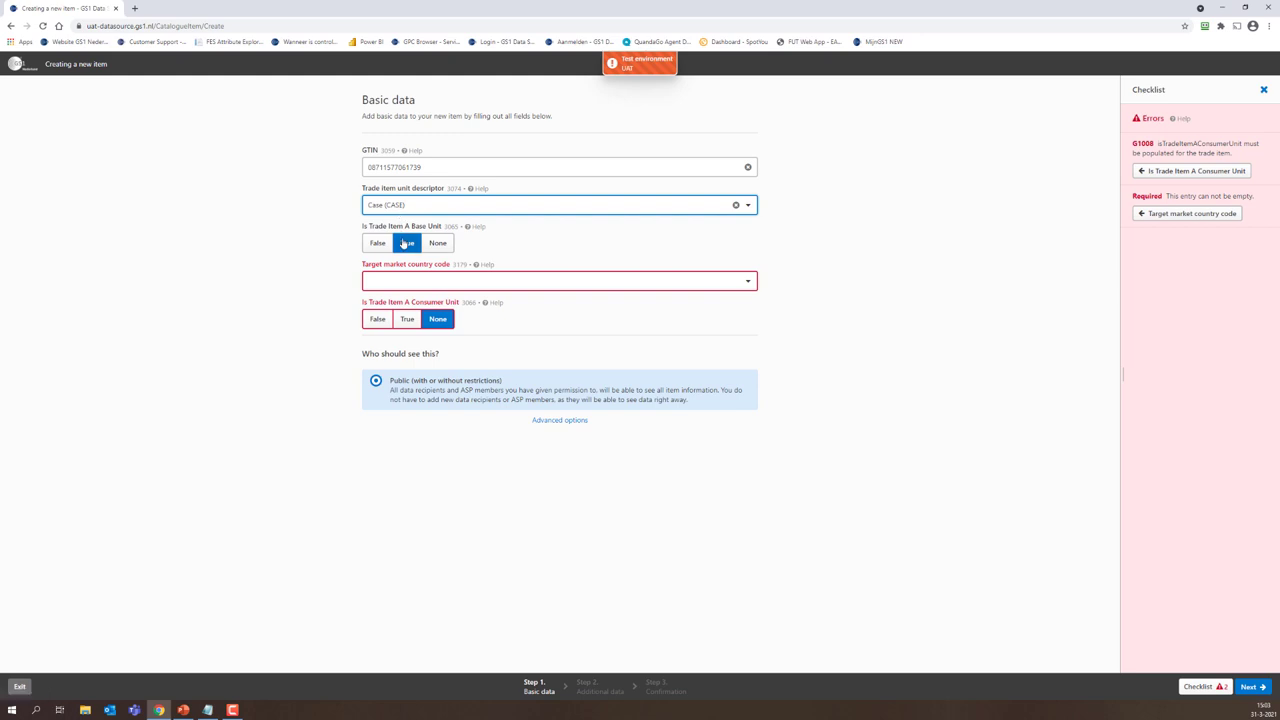
left_click(402, 208)
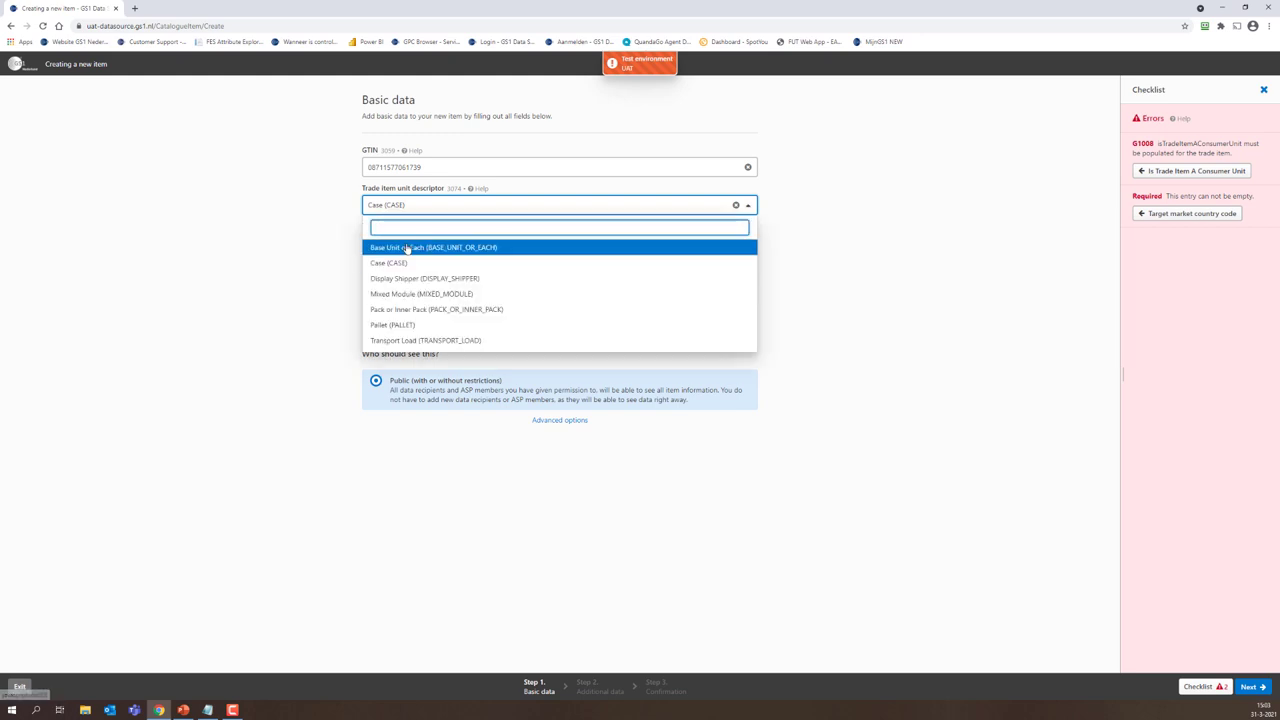
left_click(407, 249)
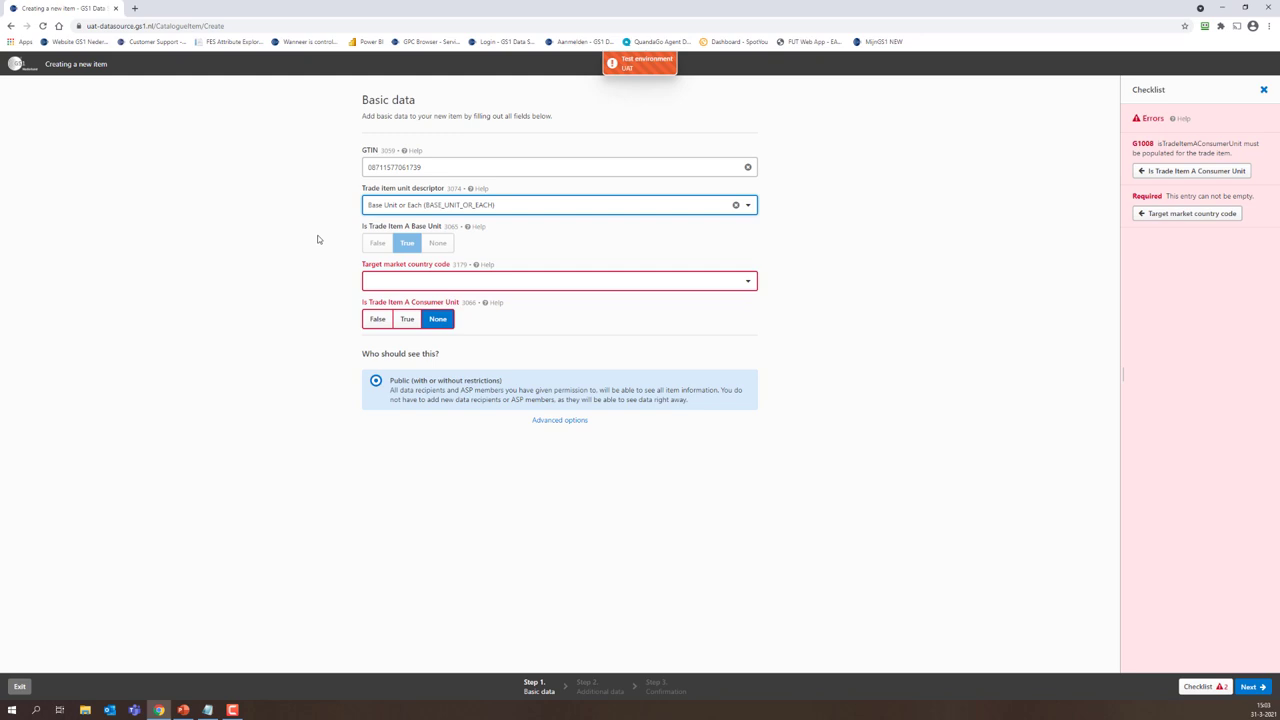
- Set target market country to Netherlands (528) and Is Trade Item A Consumer Unit to True
left_click(410, 287)
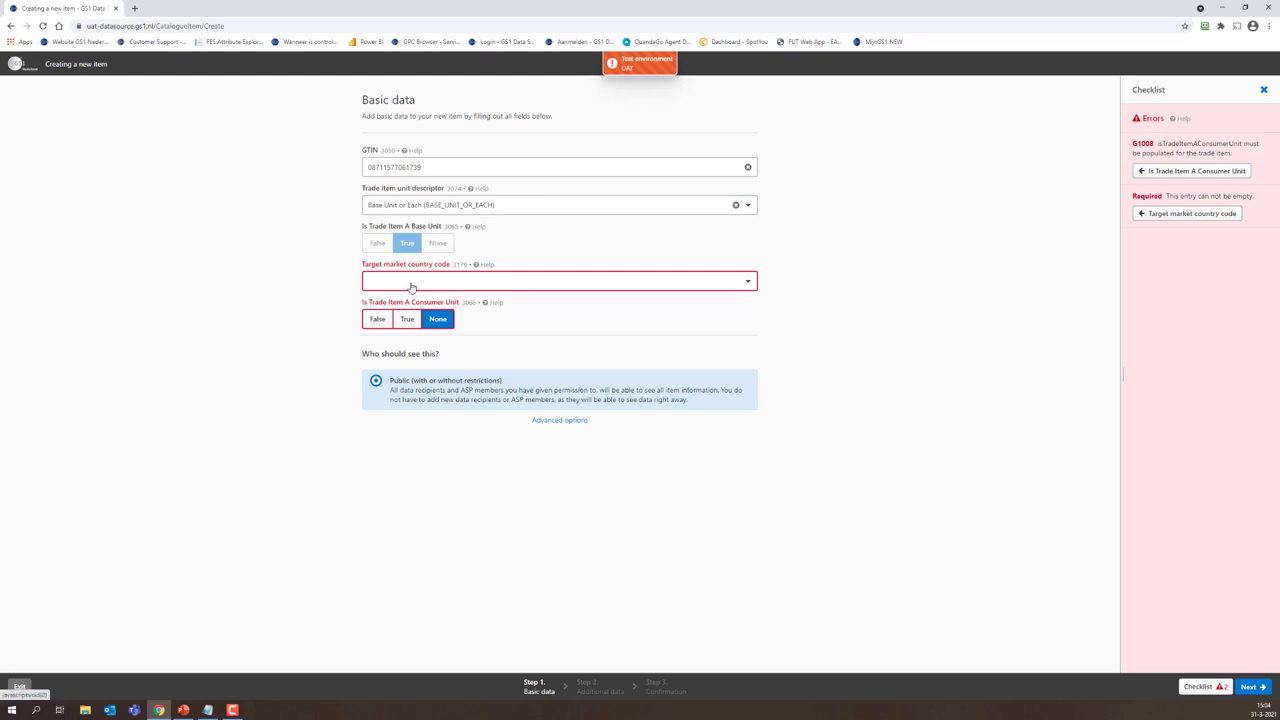
left_click(410, 282)
type("neth")
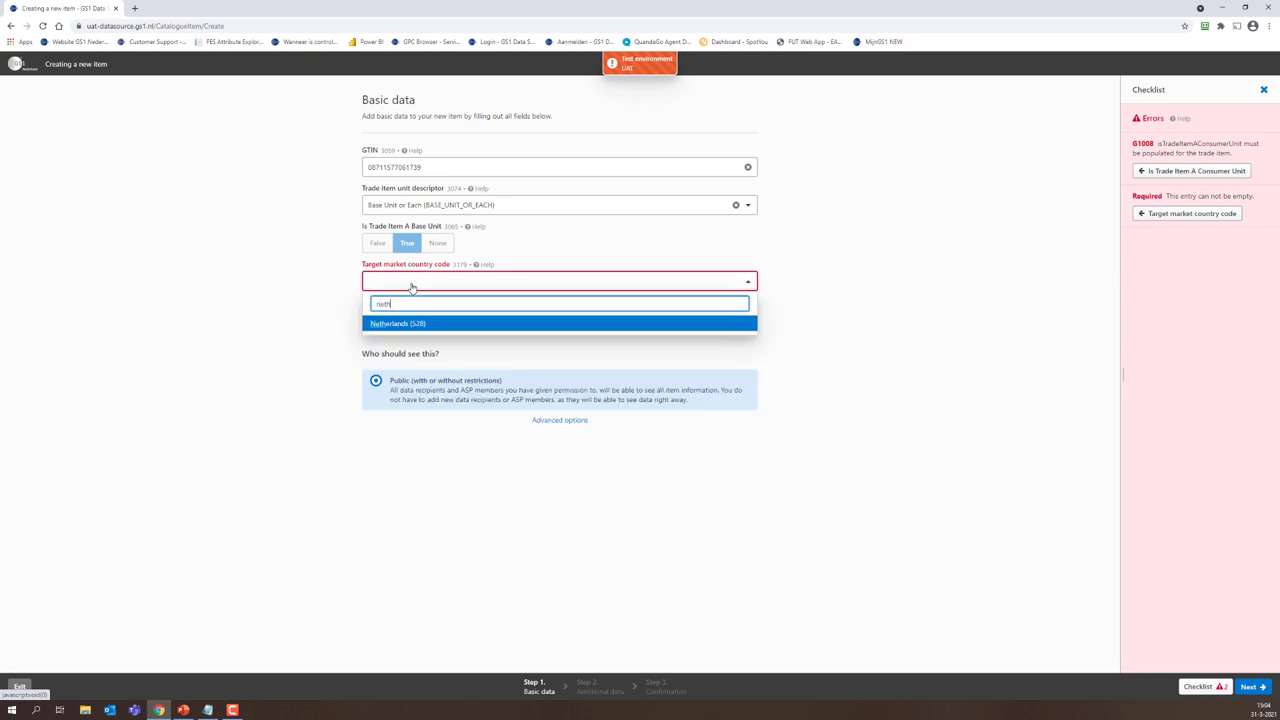
left_click(416, 324)
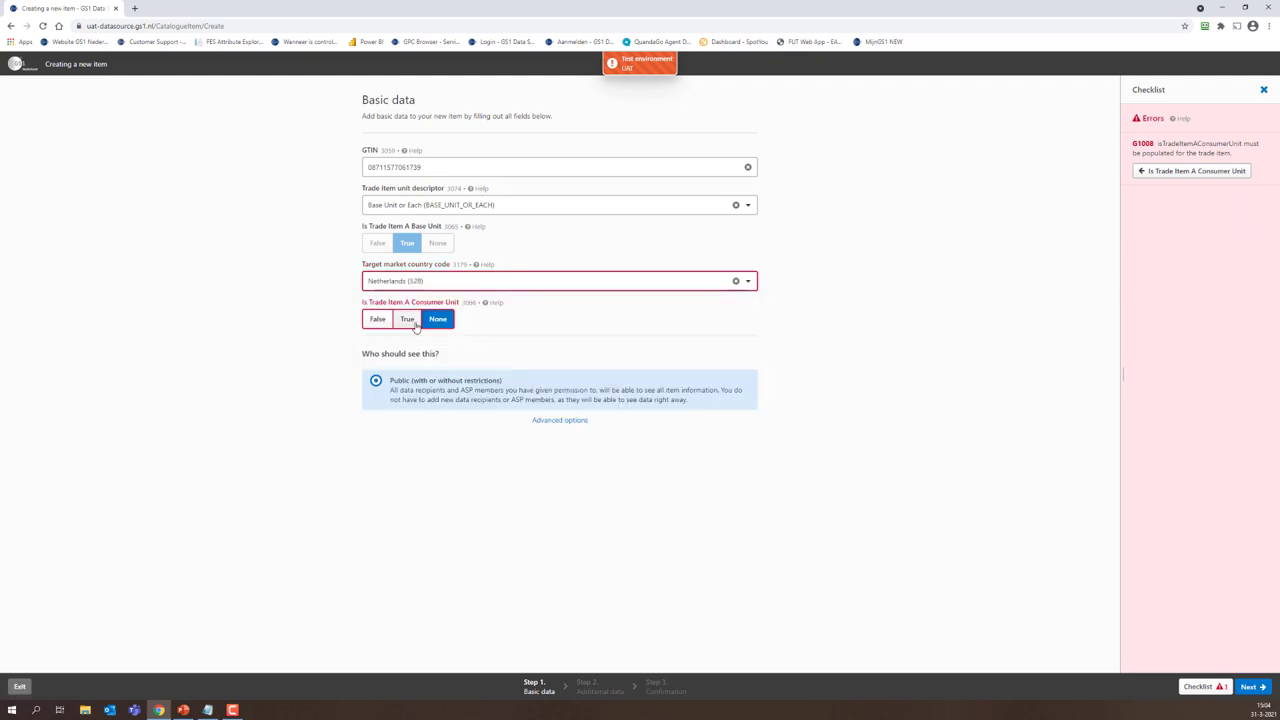
left_click(339, 299)
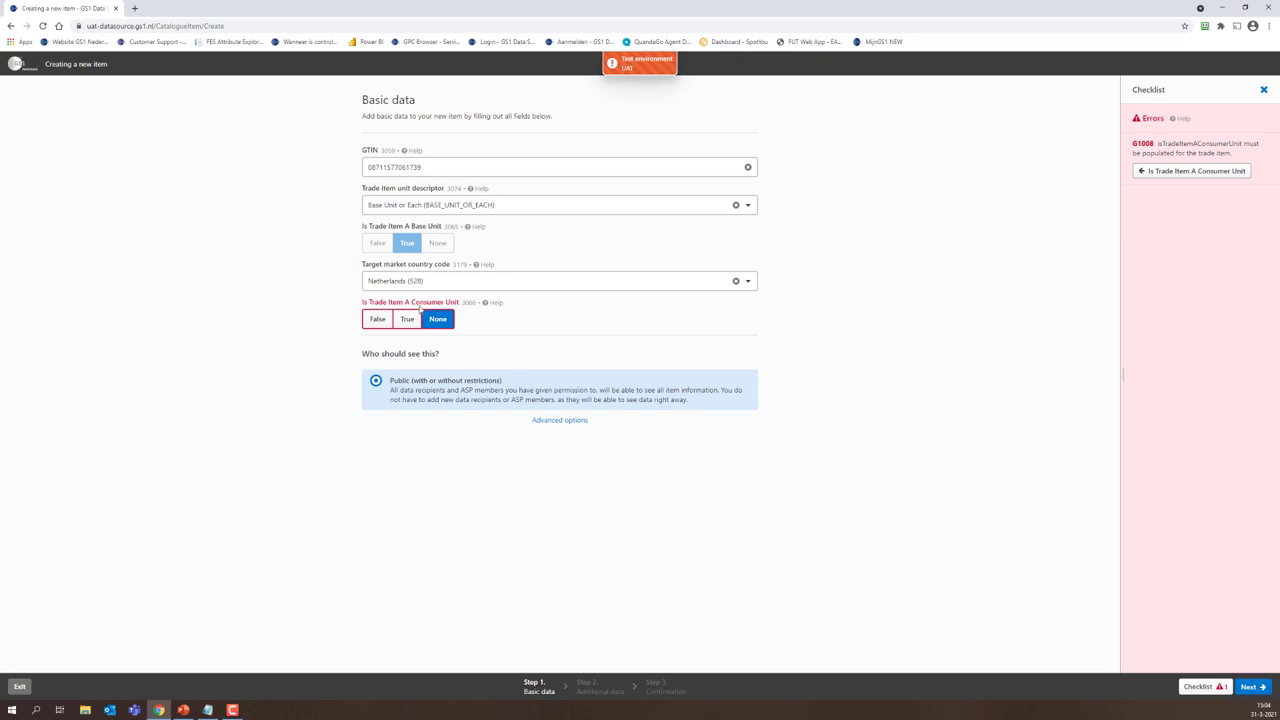
left_click(407, 319)
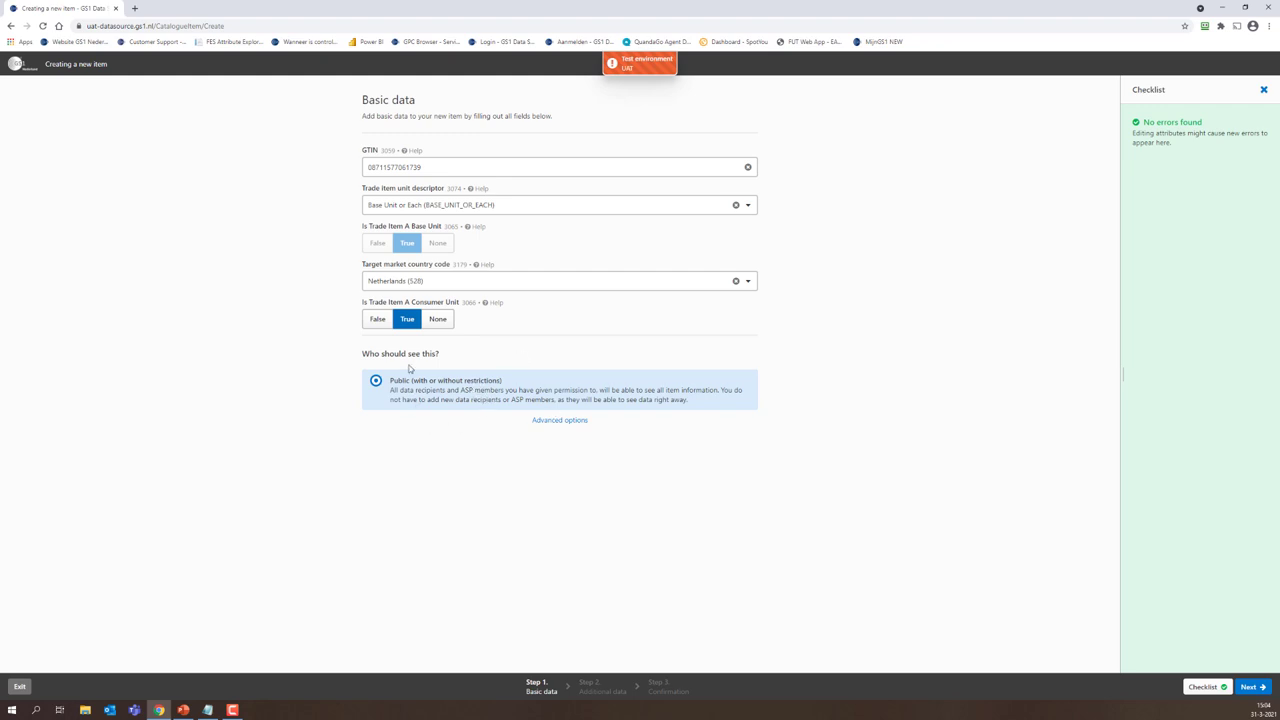
left_click(566, 420)
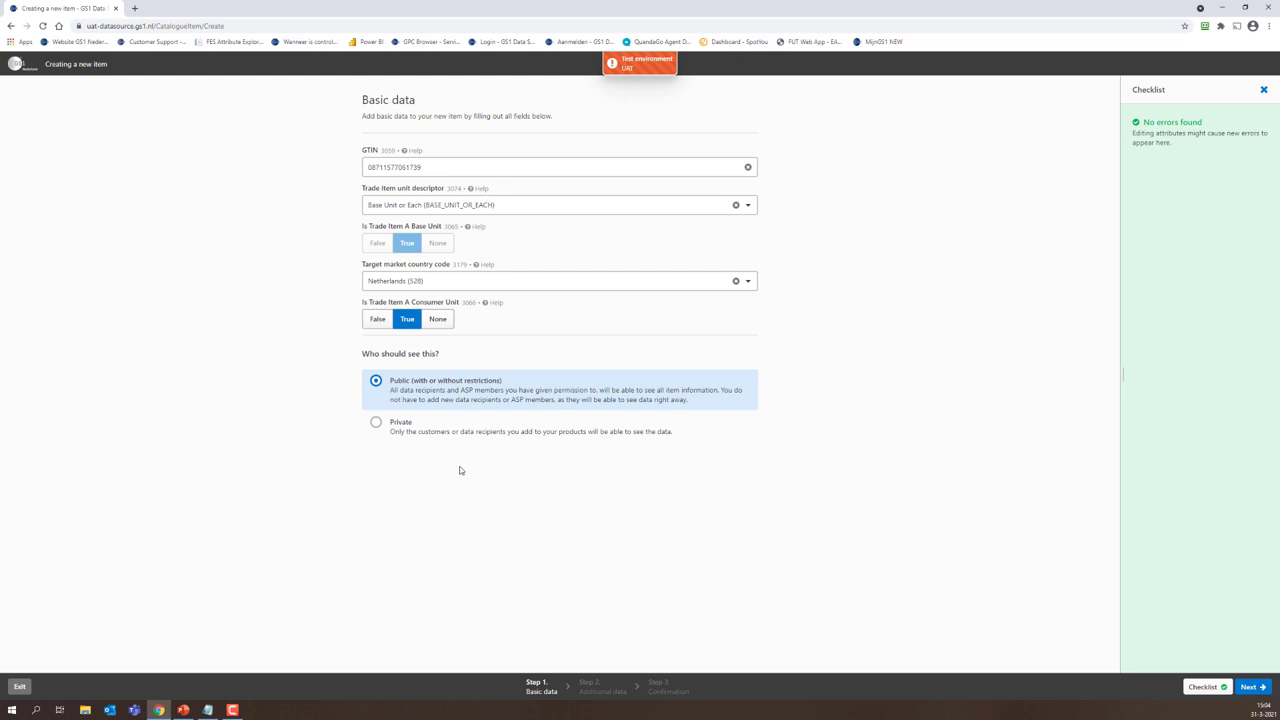
left_click(478, 432)
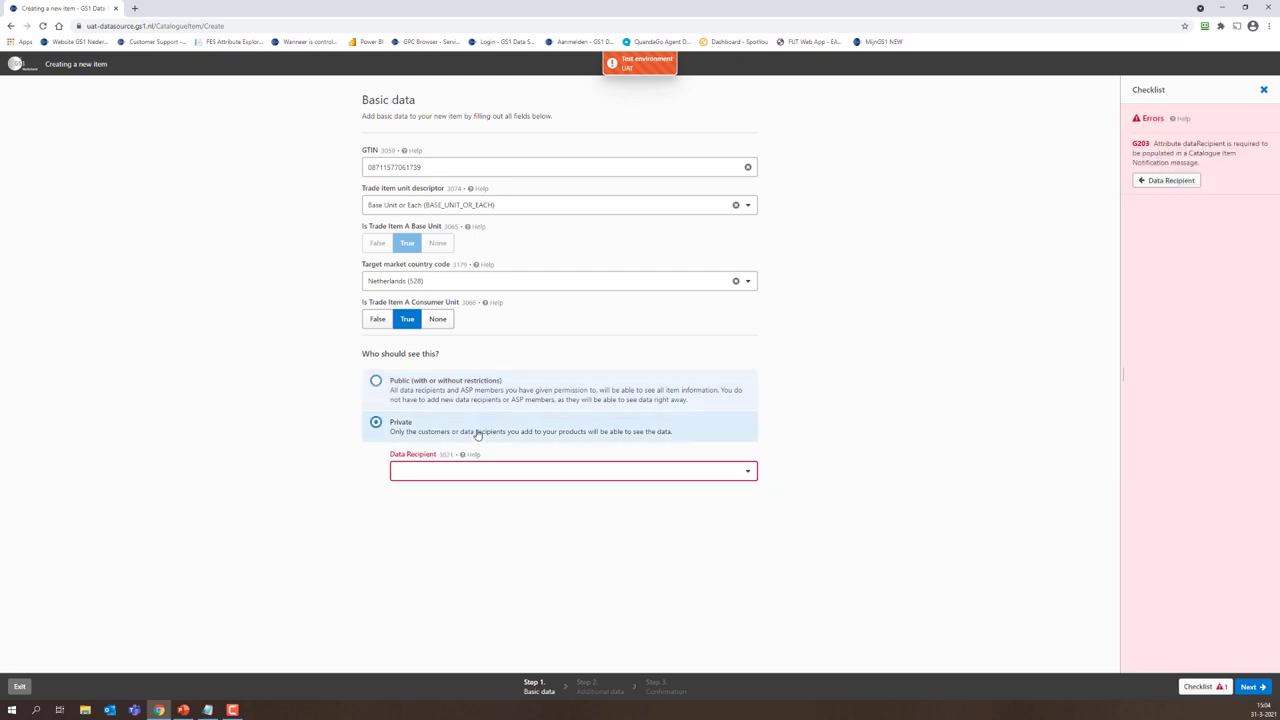
left_click(482, 470)
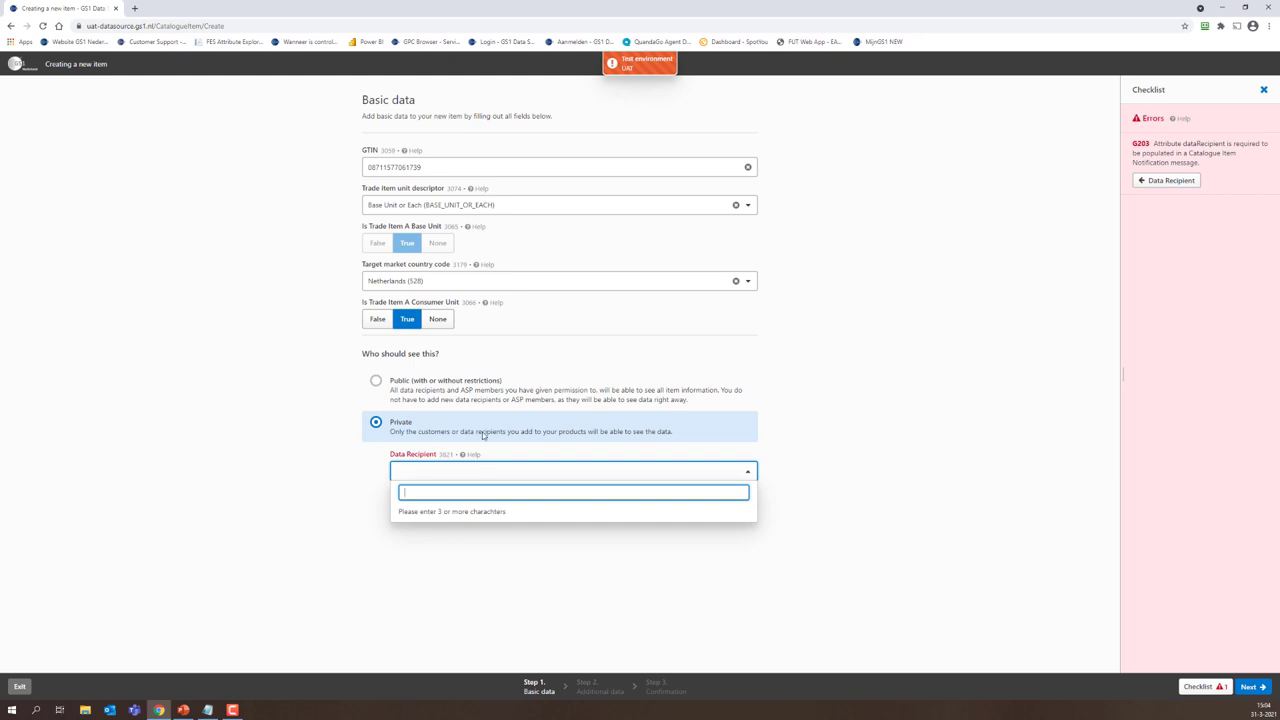
left_click(482, 432)
left_click(472, 395)
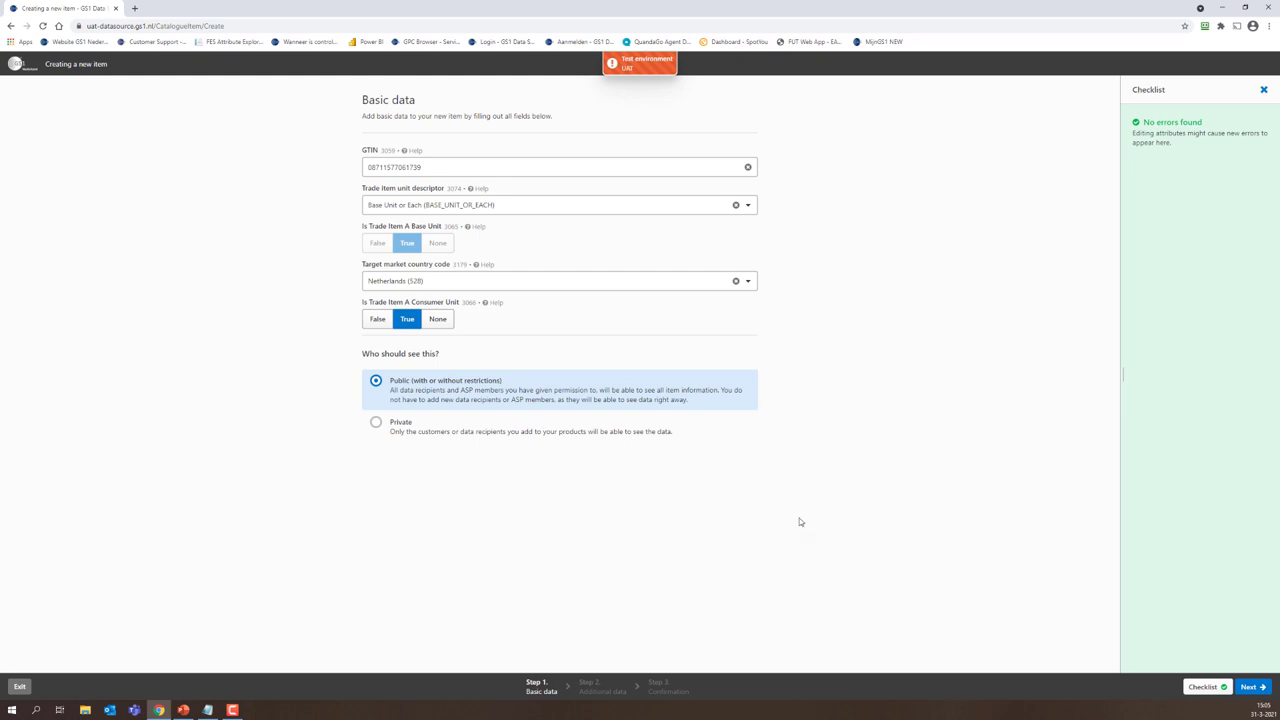
- On Additional data, search GPC for 'medical' and save Medical Devices (10005844)
left_click(1257, 692)
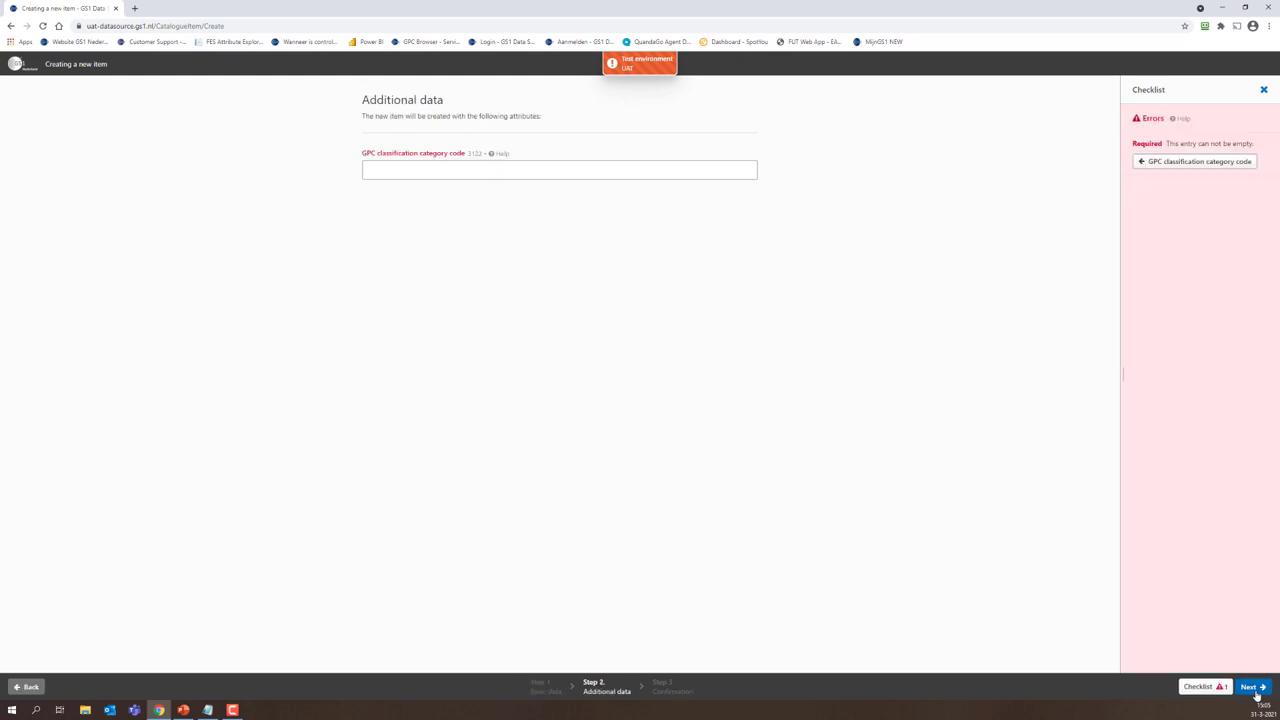
left_click(452, 175)
left_click(452, 175)
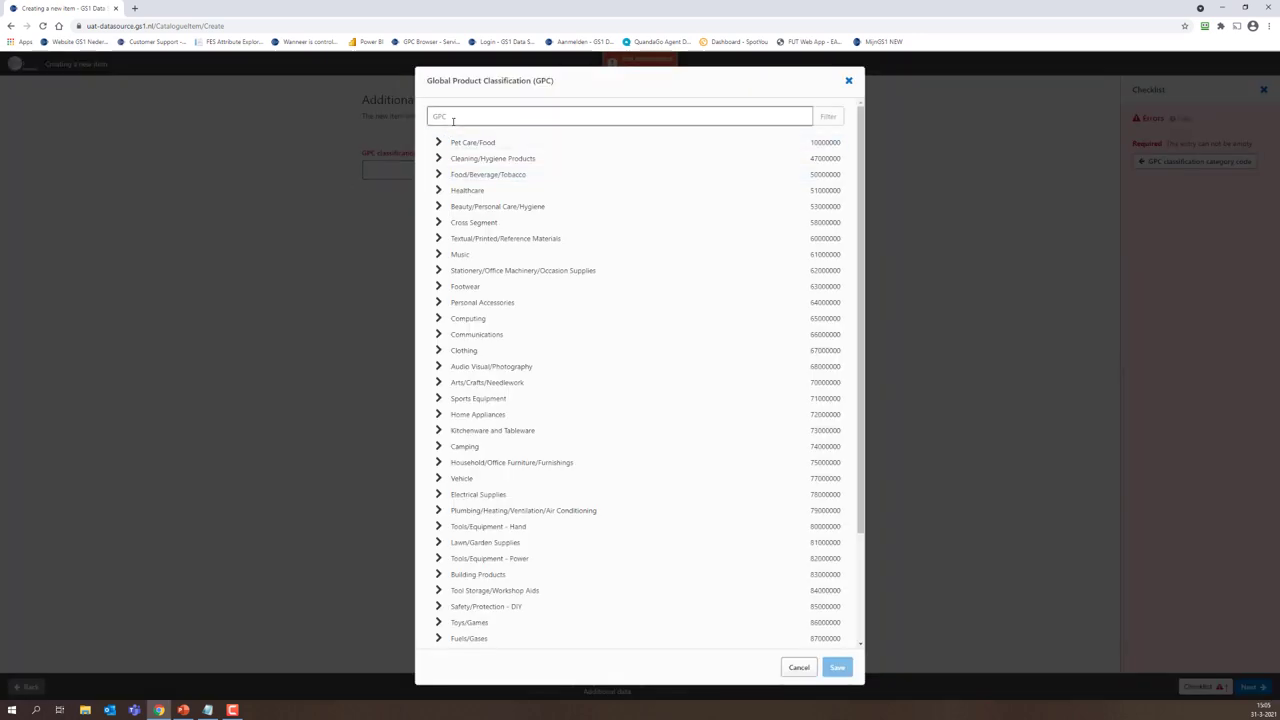
left_click(452, 120)
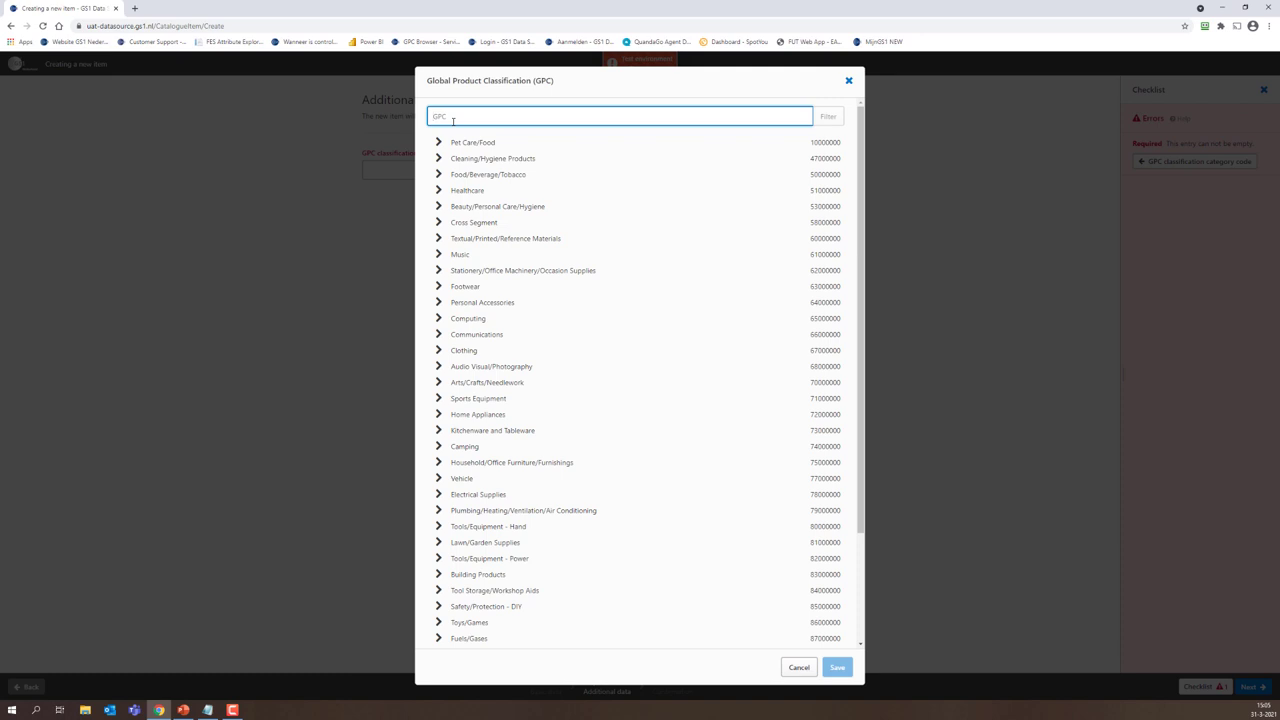
type("medical")
left_click(825, 117)
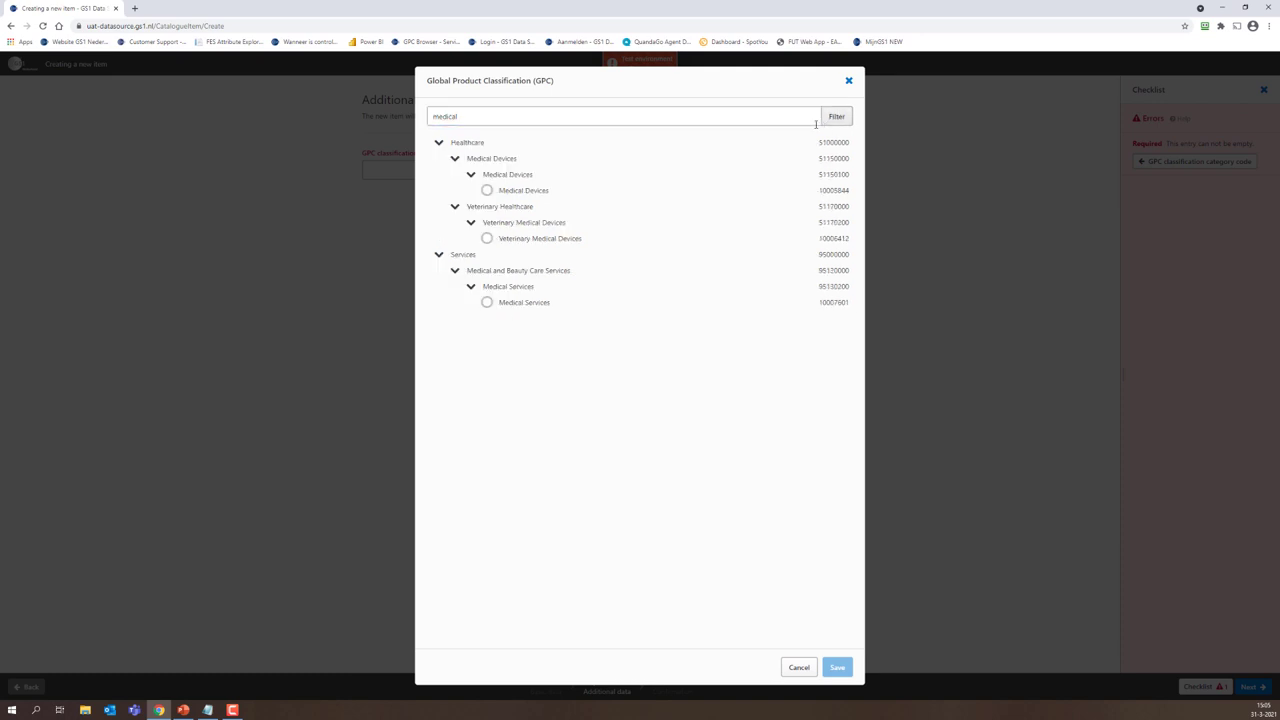
left_click(620, 191)
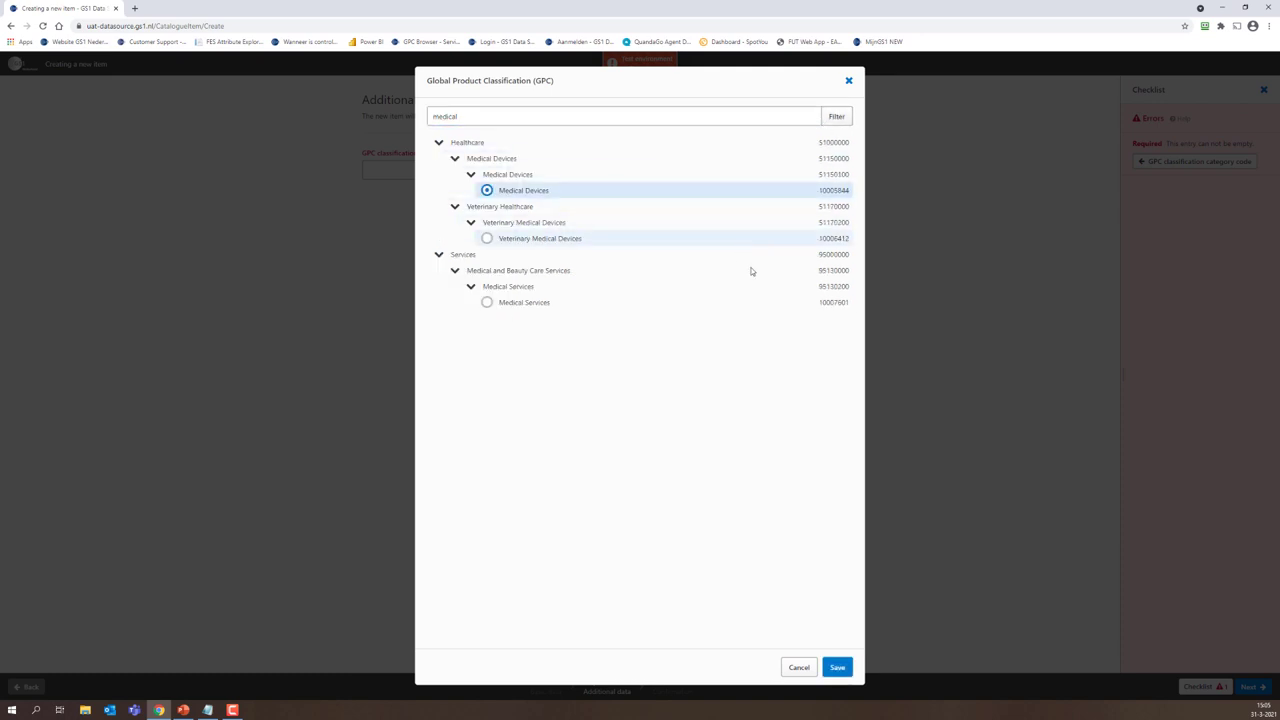
left_click(840, 668)
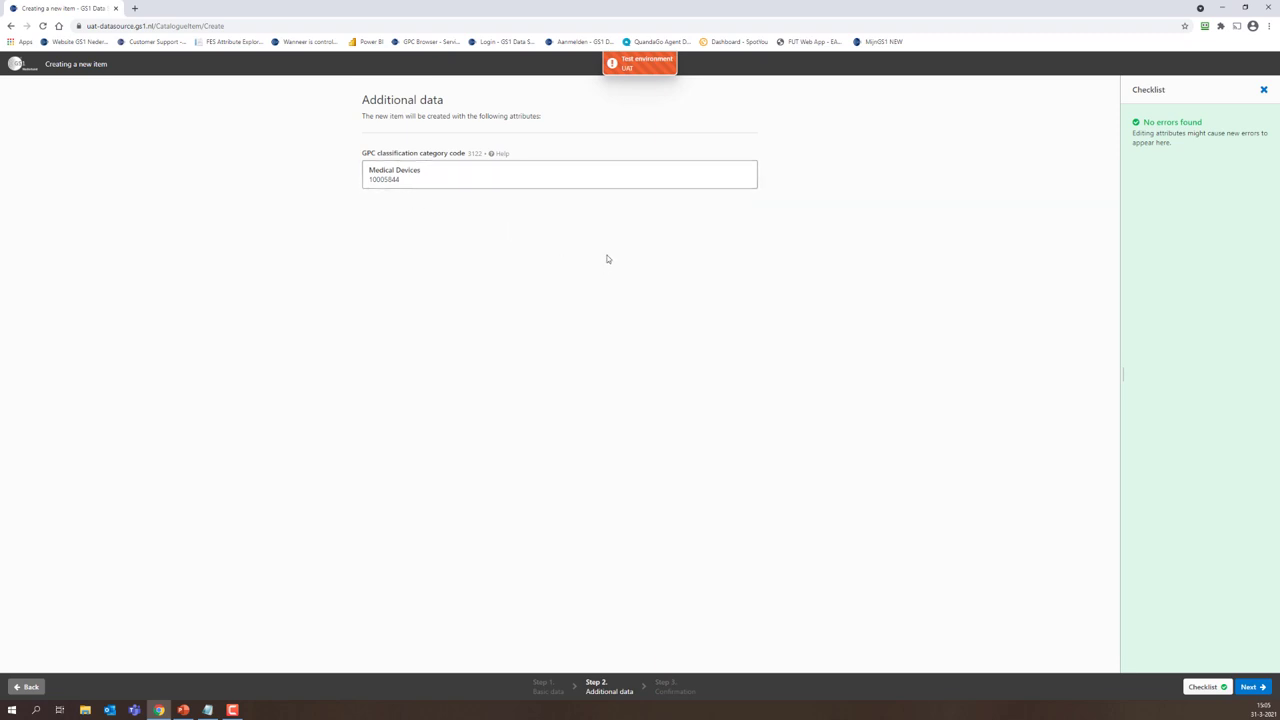
left_click(1250, 687)
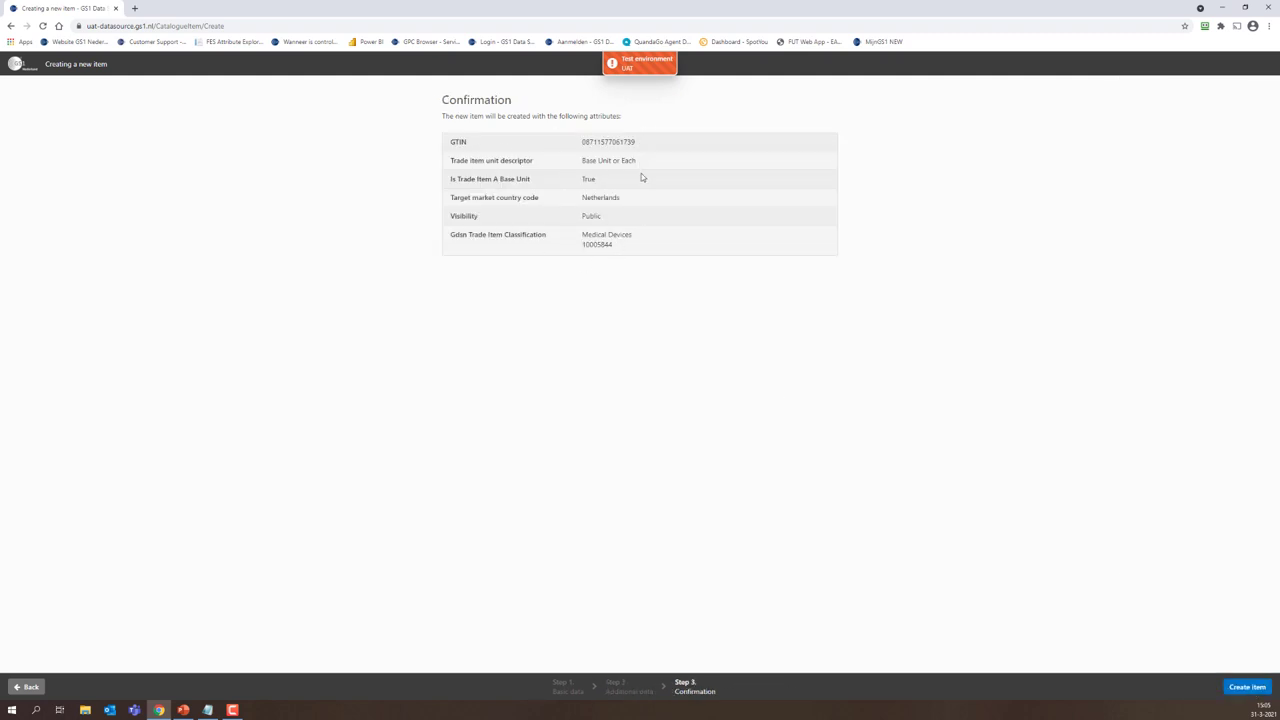
left_click(1245, 689)
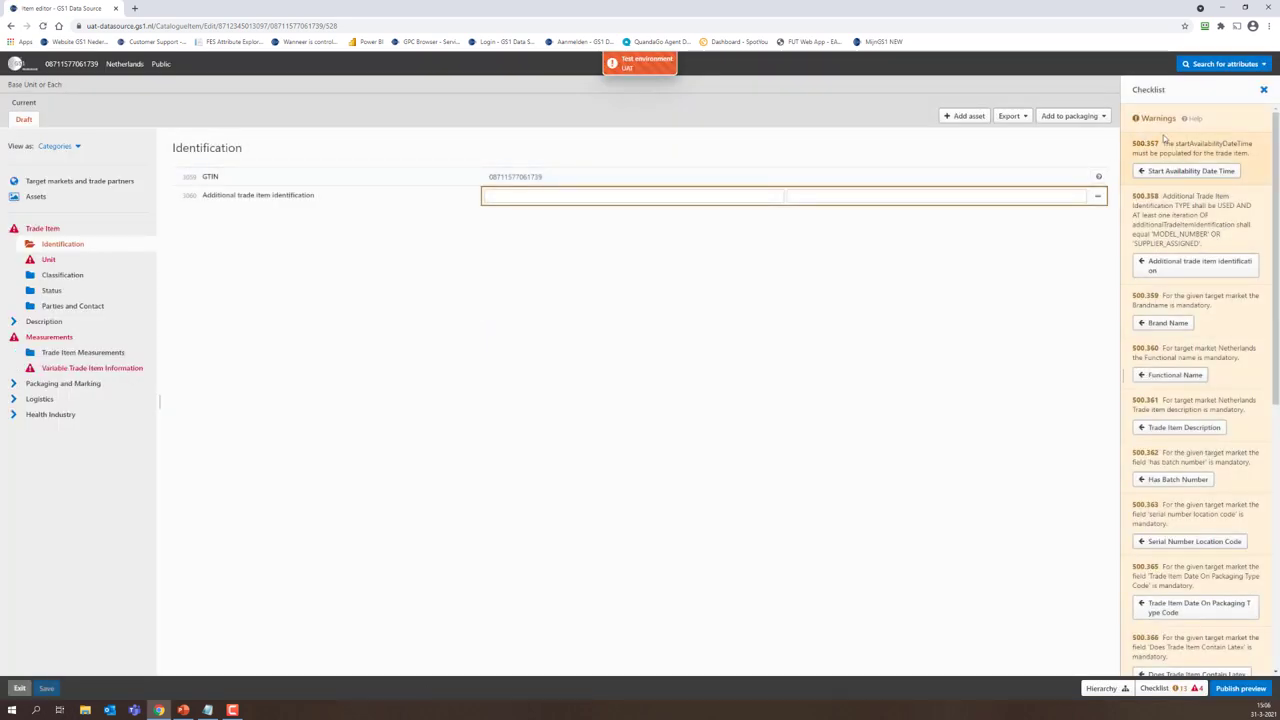
- Scroll through the draft's checklist warnings and jump to Start Availability Date Time
scroll(1172, 170, "down", 1)
scroll(1172, 170, "down", 4)
scroll(1200, 214, "down", 4)
scroll(1200, 457, "down", 1)
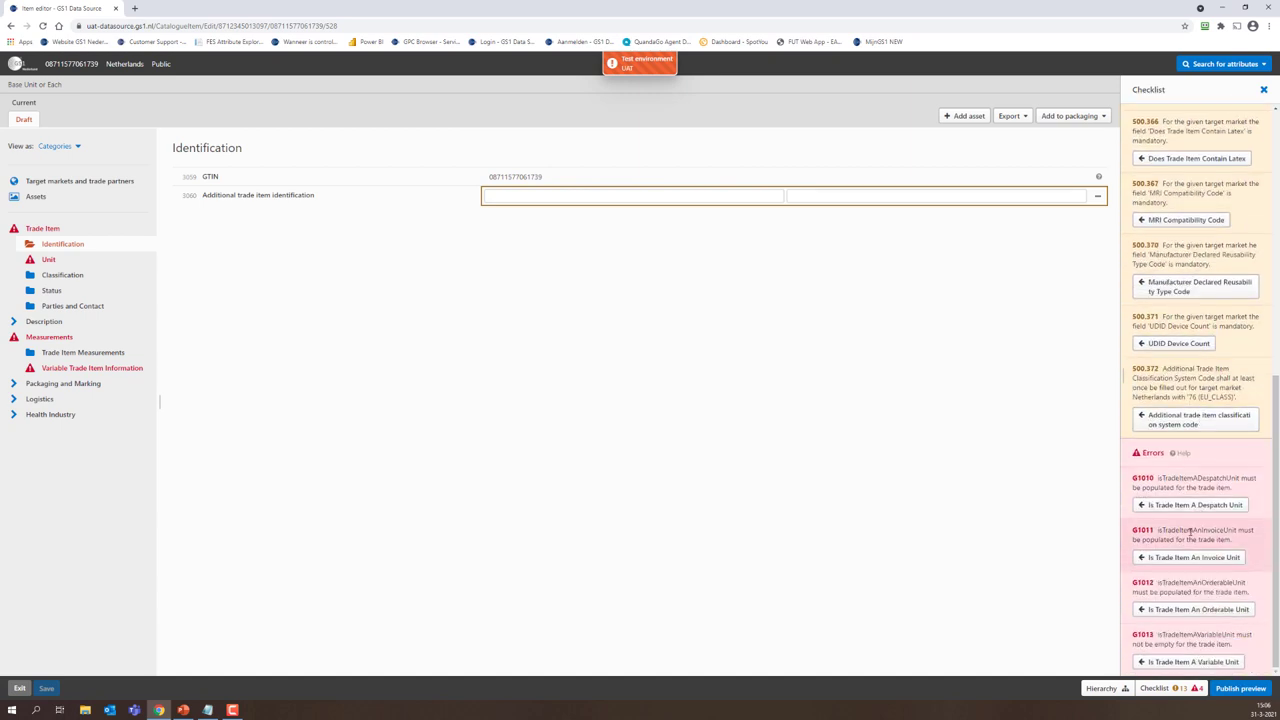
scroll(1189, 531, "up", 1)
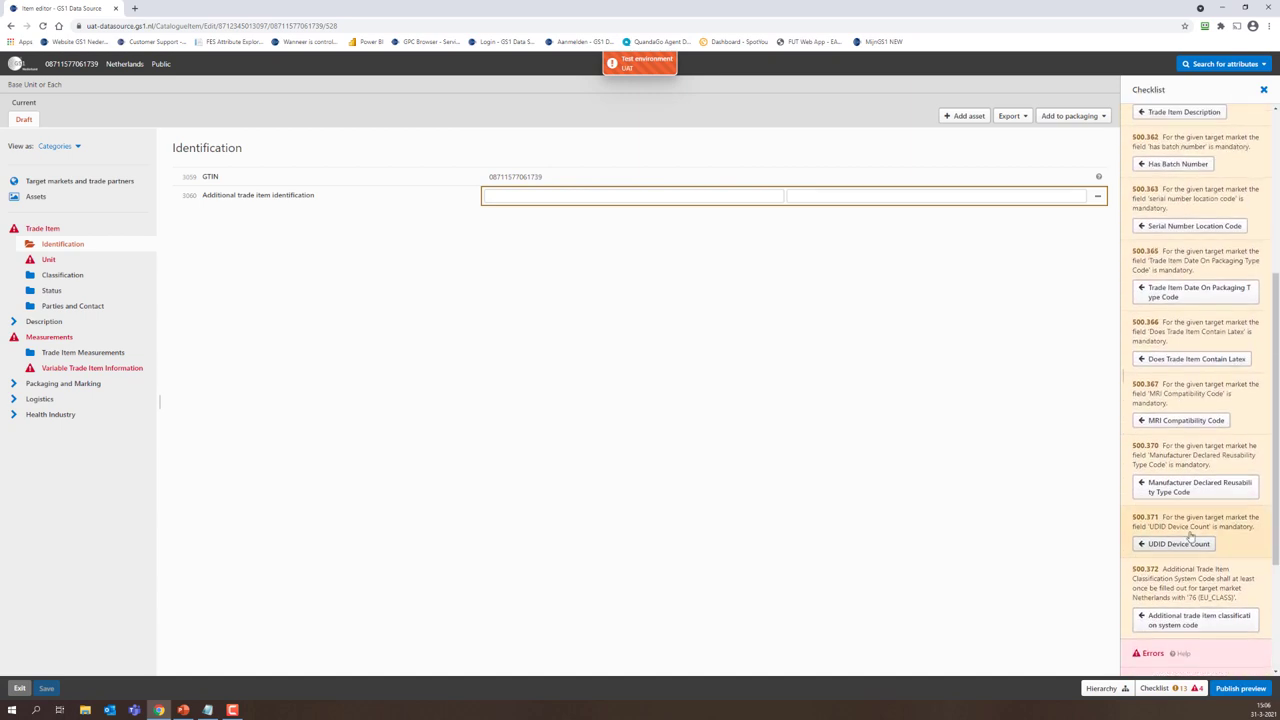
scroll(1190, 537, "up", 2)
scroll(1190, 537, "up", 1)
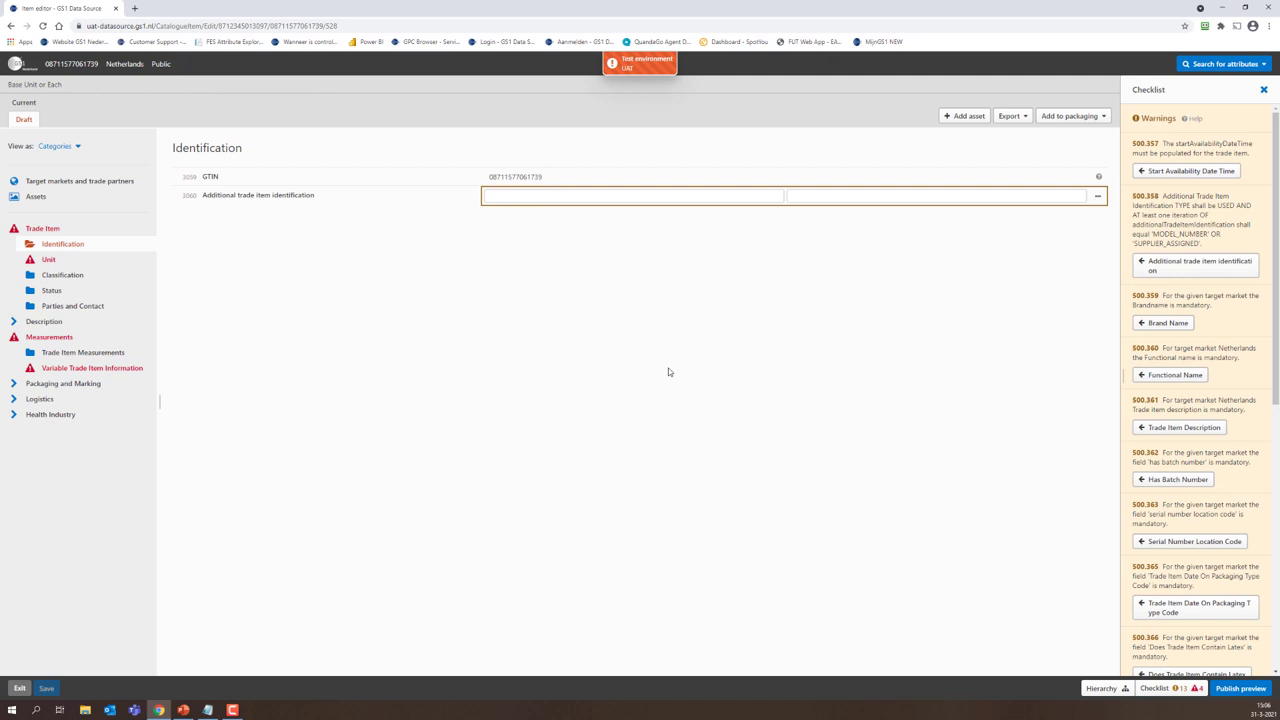
left_click(1163, 174)
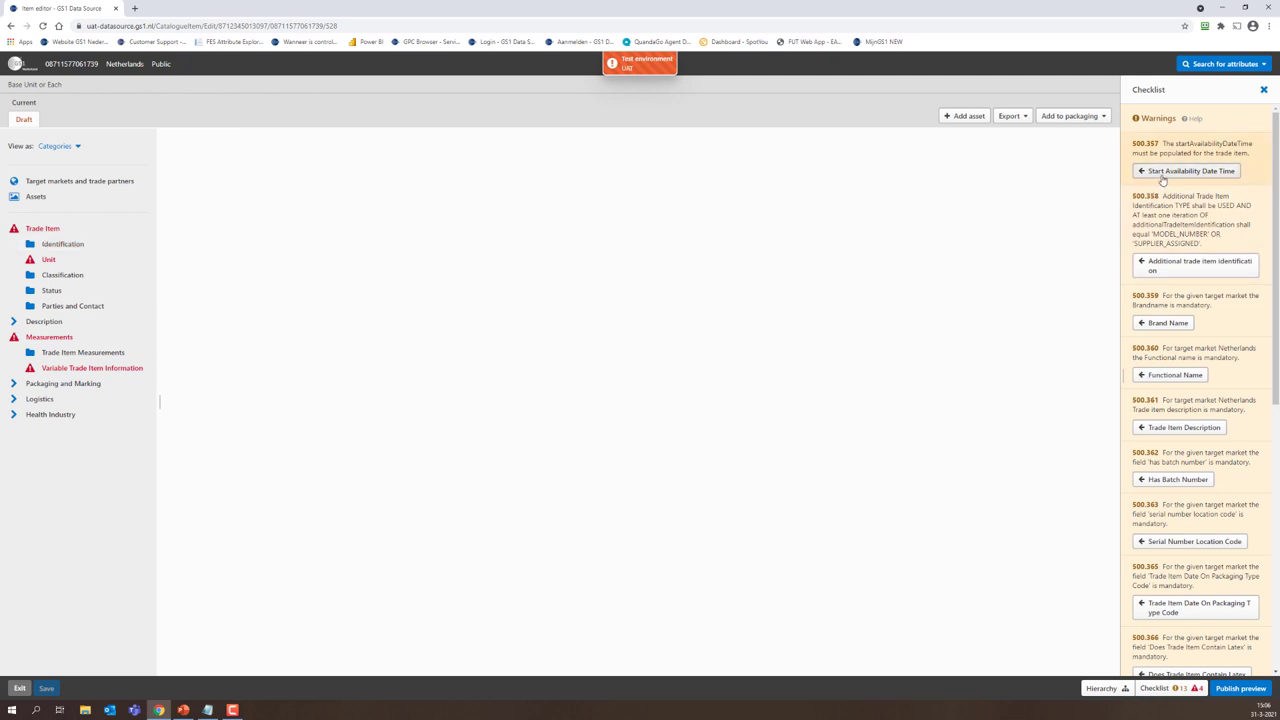
- Browse Unit and Variable Trade Item Information attributes, then return to Start Availability Date Time
left_click(50, 260)
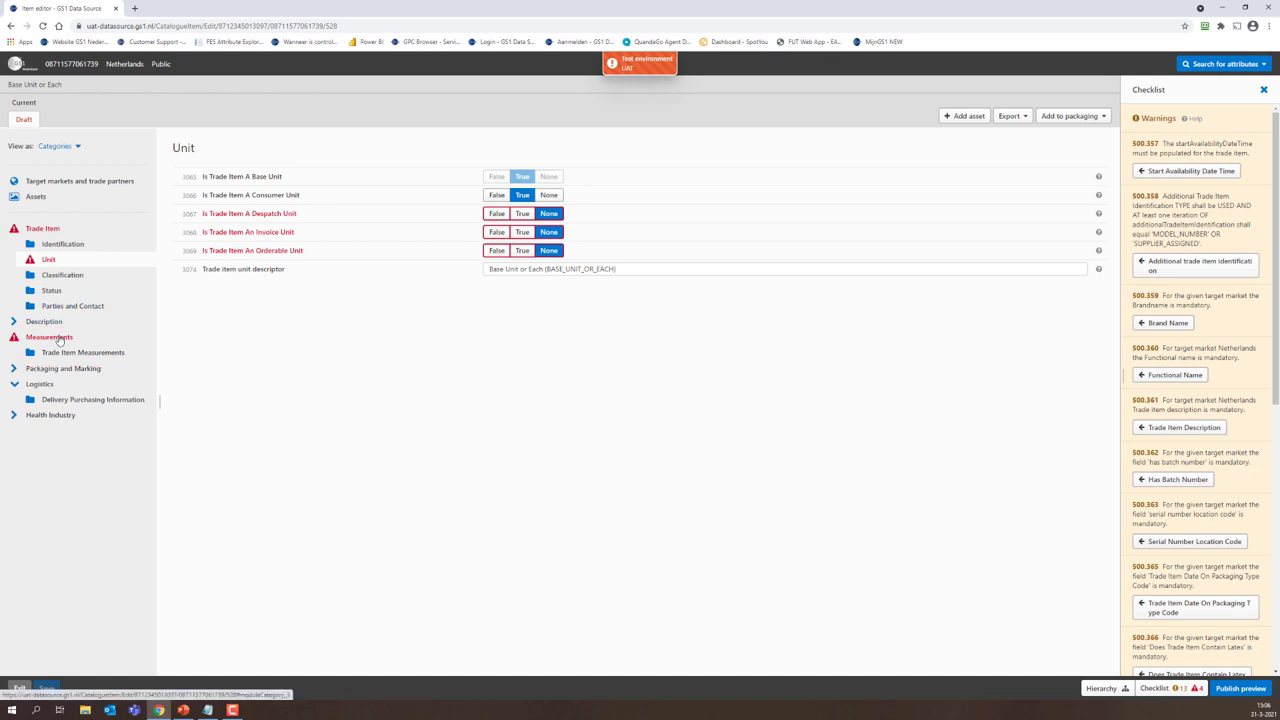
left_click(62, 367)
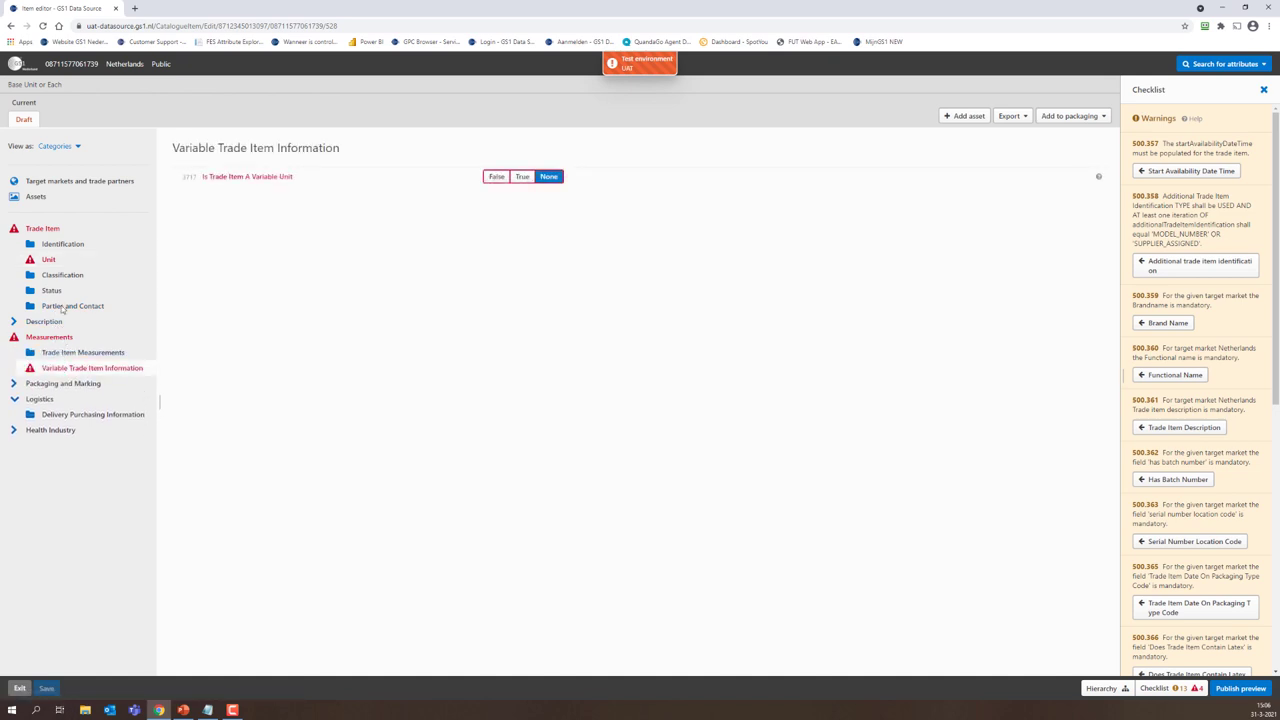
left_click(52, 229)
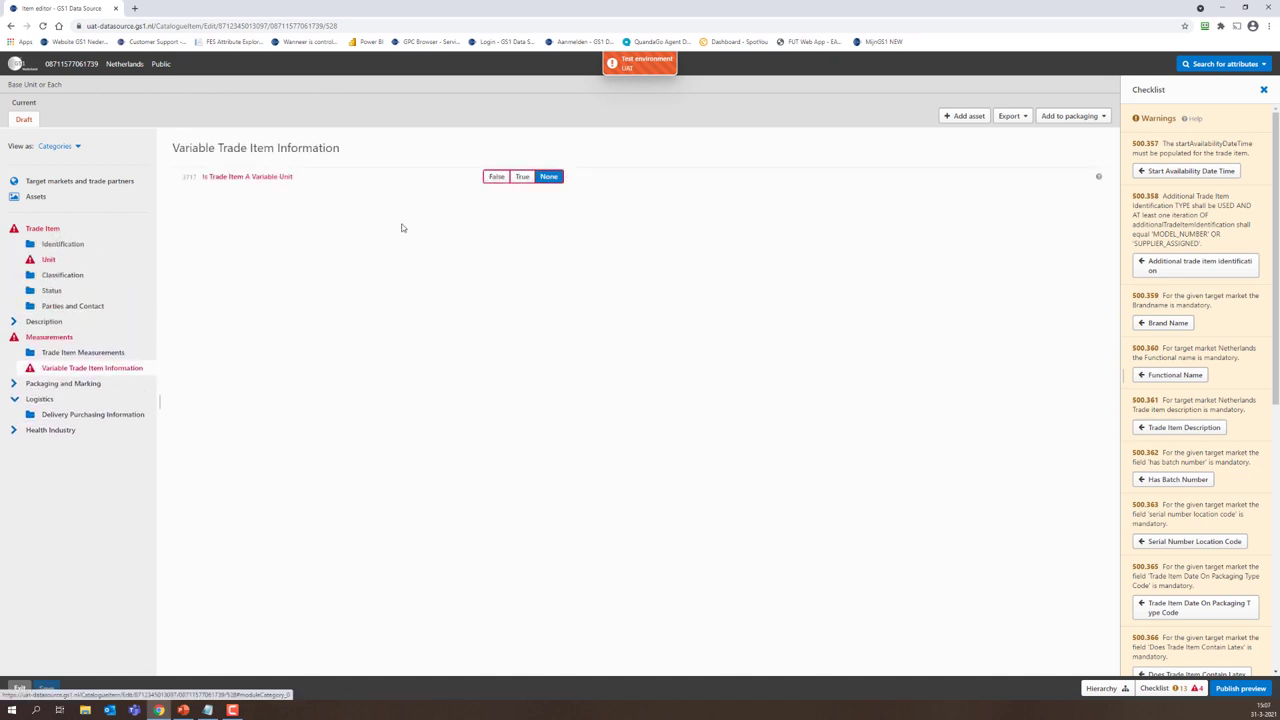
left_click(1173, 172)
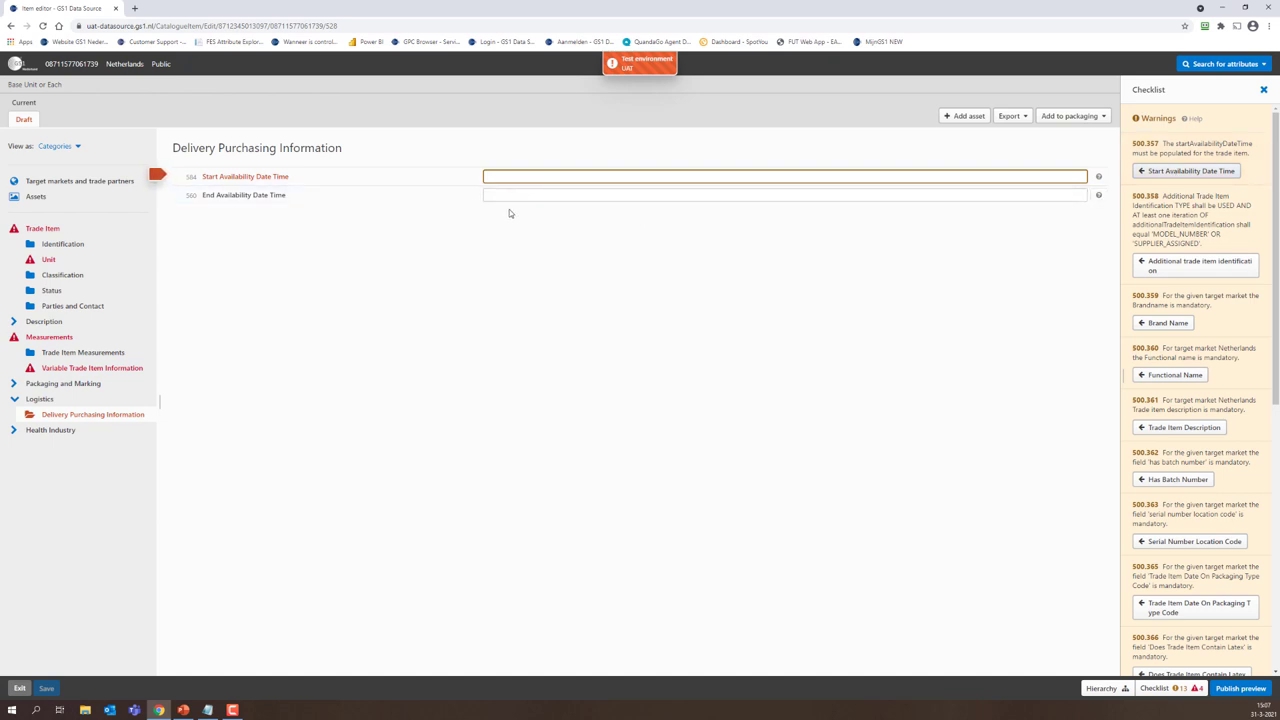
- Pick 31 March 2021 as the Start Availability Date Time in the date picker
left_click(509, 178)
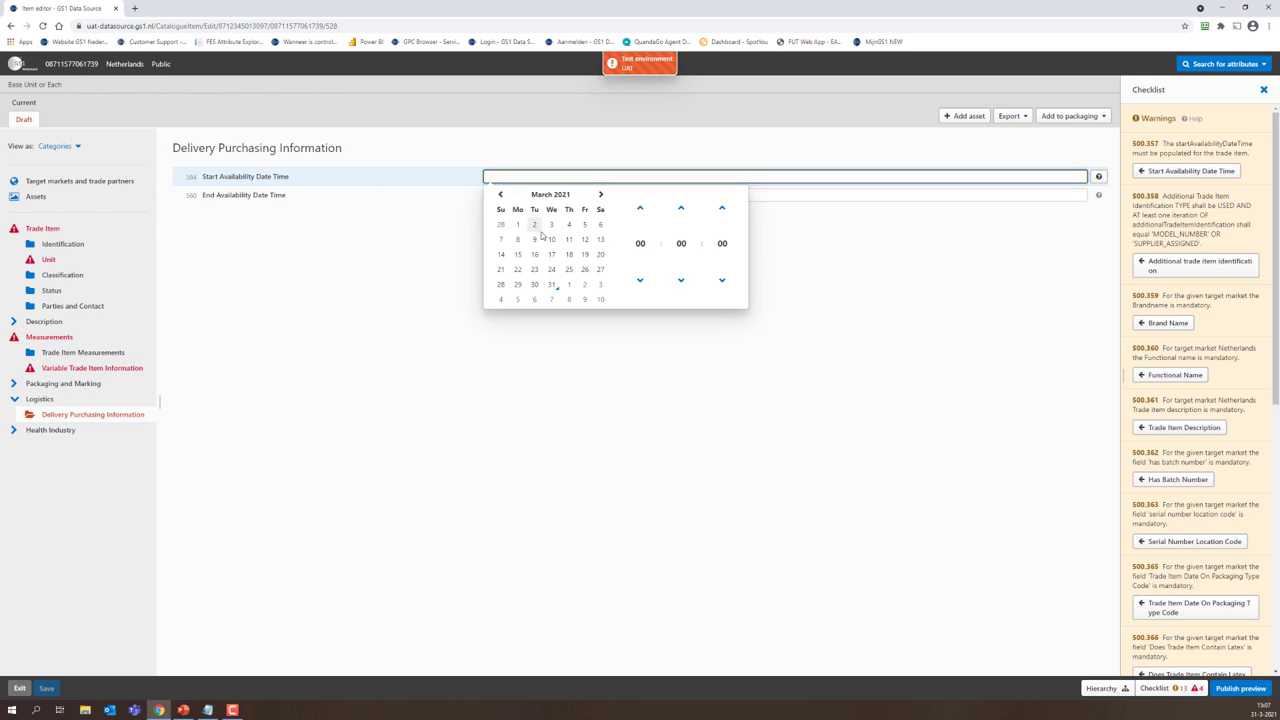
left_click(553, 285)
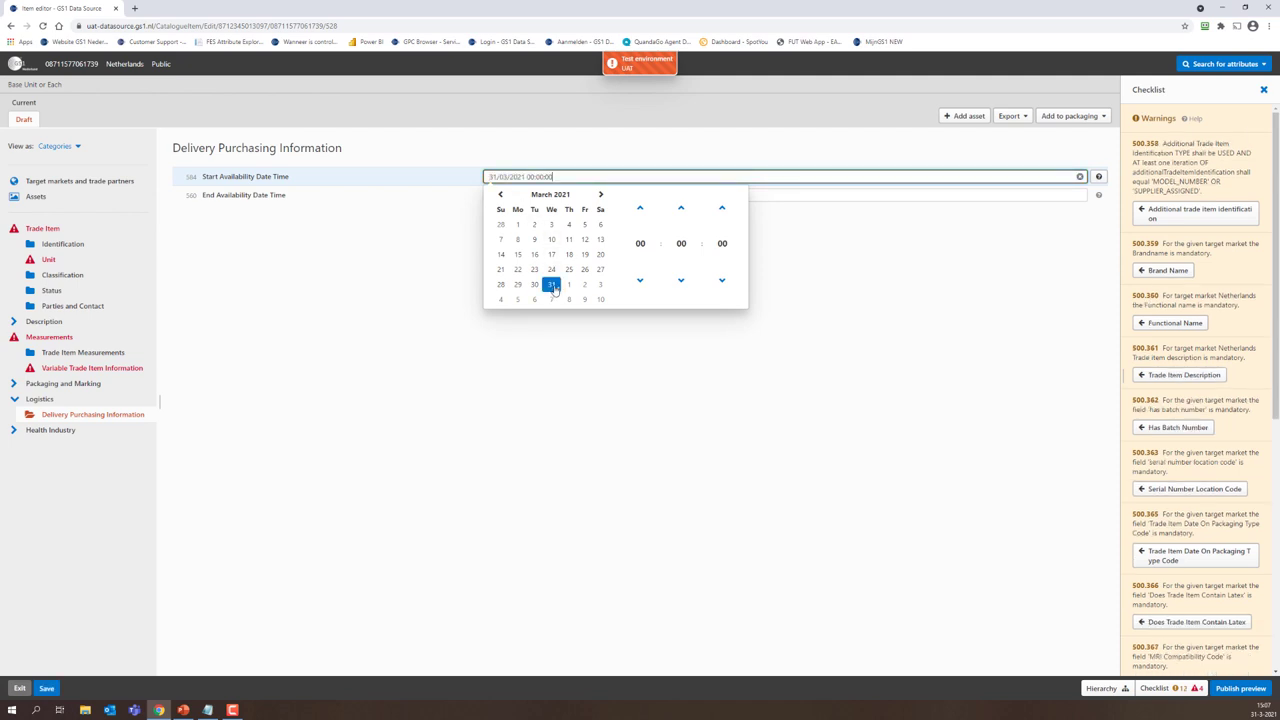
left_click(569, 359)
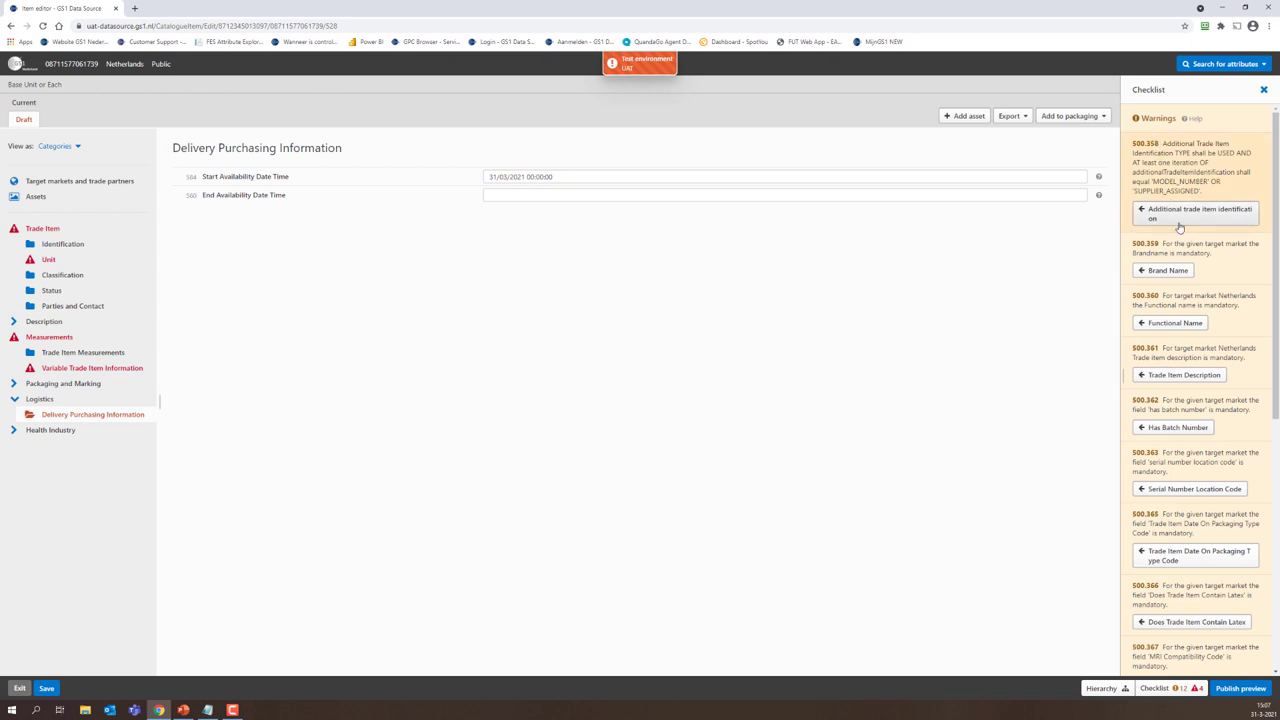
- Bring up the additional trade item identification attribute and browse its identification types
left_click(1182, 212)
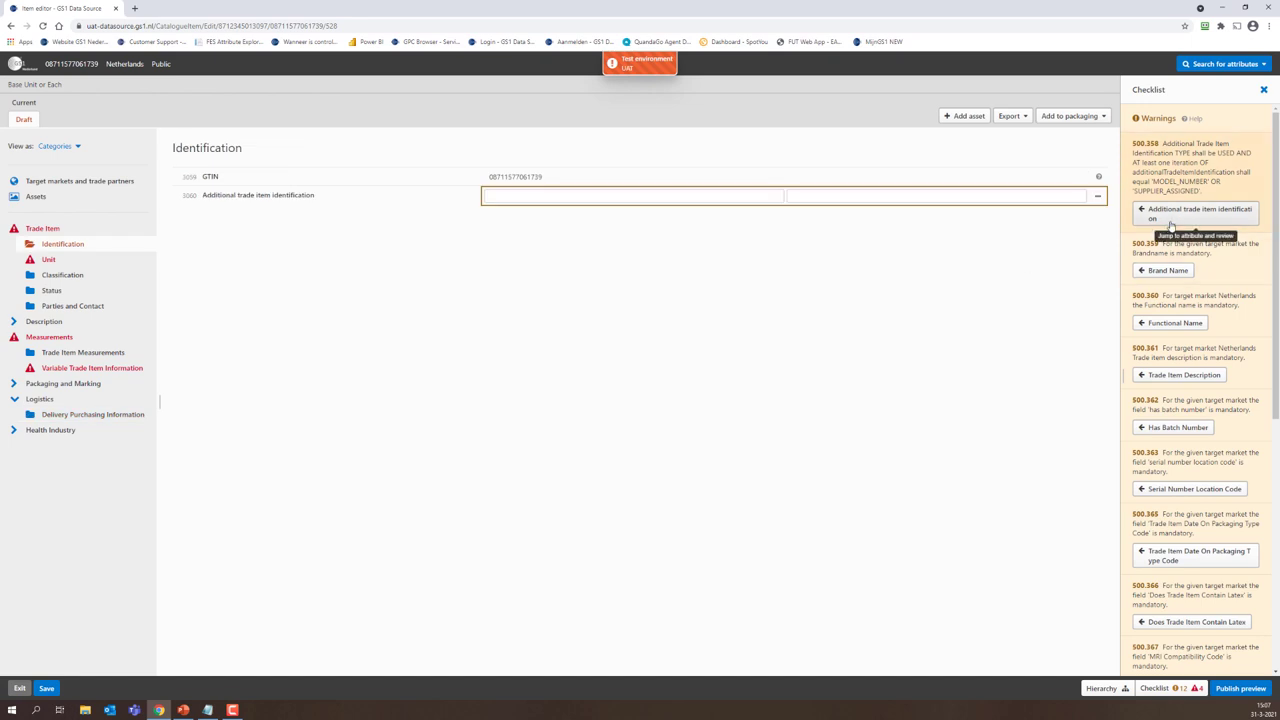
left_click(606, 199)
scroll(596, 245, "down", 1)
scroll(592, 268, "down", 2)
scroll(592, 270, "down", 1)
scroll(592, 274, "down", 1)
scroll(592, 277, "down", 1)
scroll(588, 295, "down", 1)
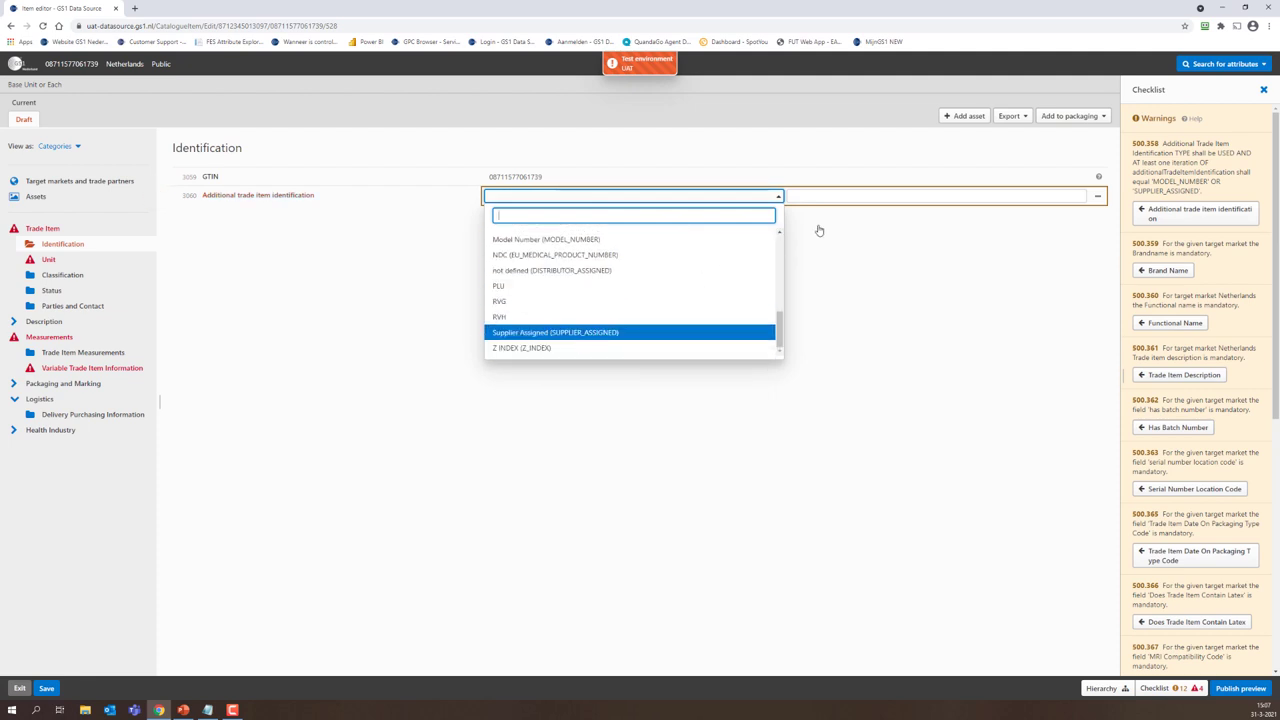
- Add a Supplier Assigned trade item identification IN8263, then go to Brand Name
key("Tab")
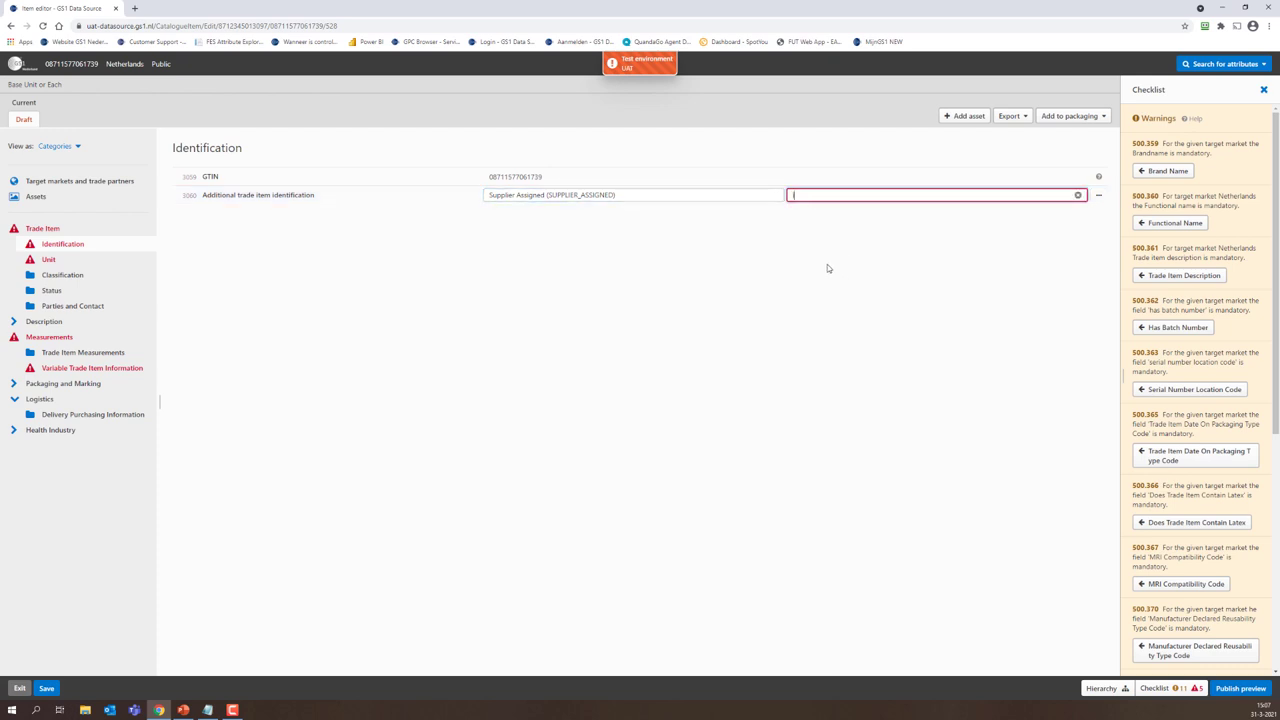
type("15")
key("BackSpace")
type("8263")
left_click(827, 264)
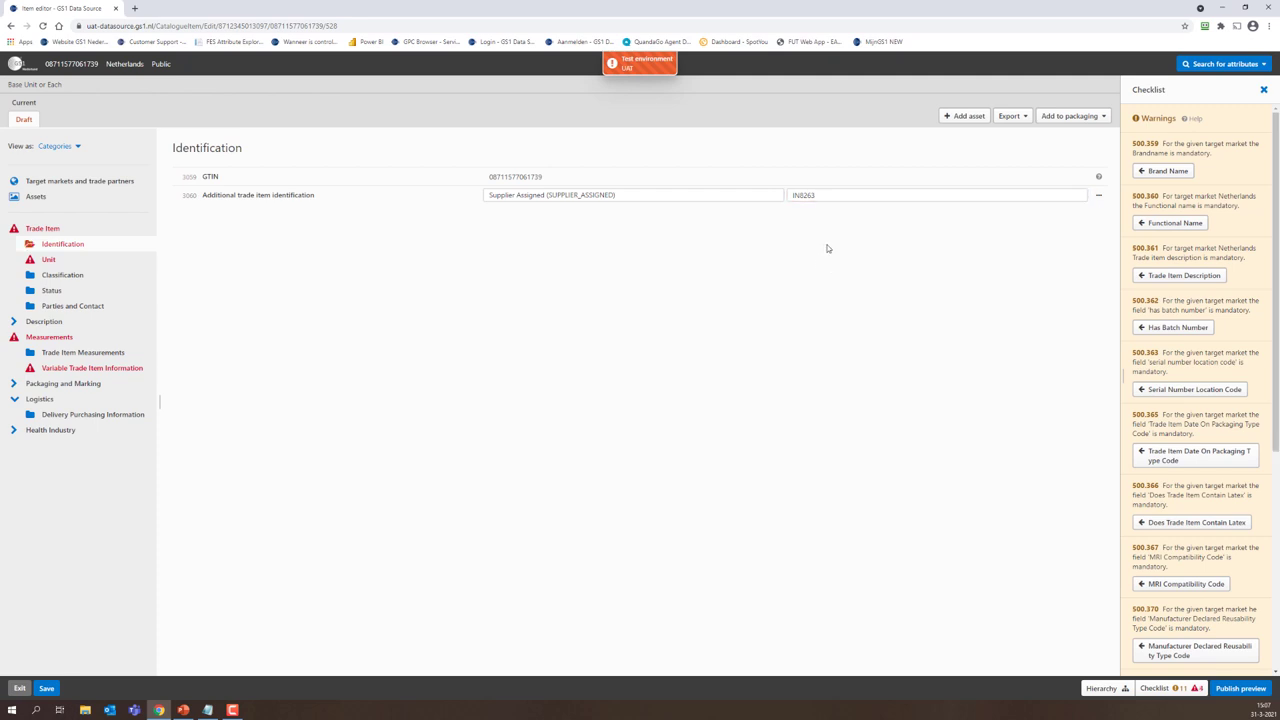
left_click(1153, 174)
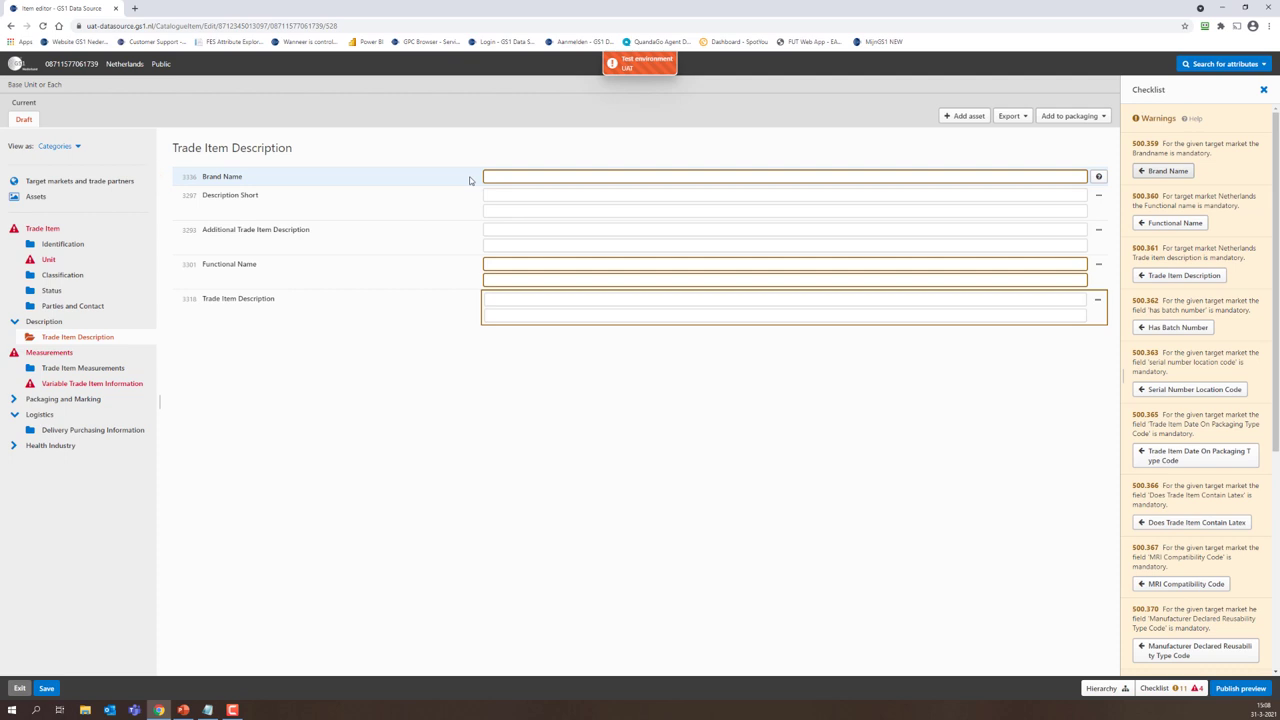
- Enter brand name GS1 and English functional name Implant
scroll(1228, 218, "down", 3)
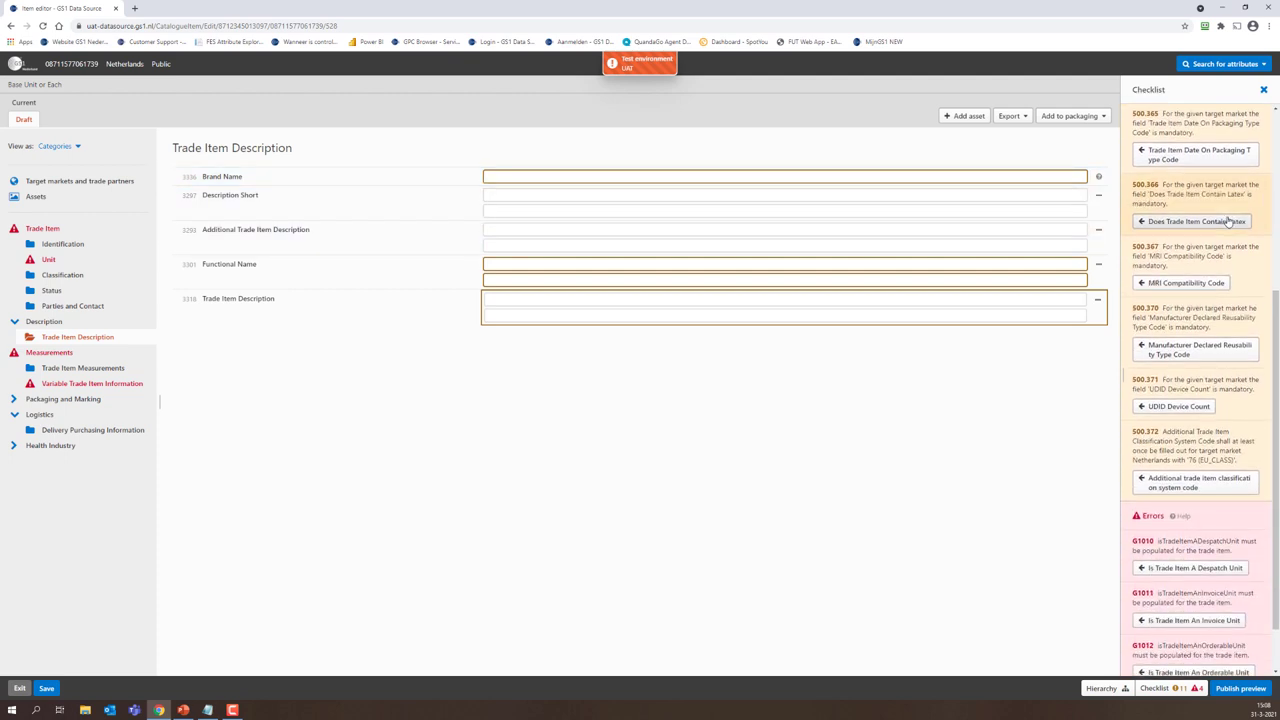
scroll(1250, 218, "up", 1)
scroll(1250, 218, "up", 5)
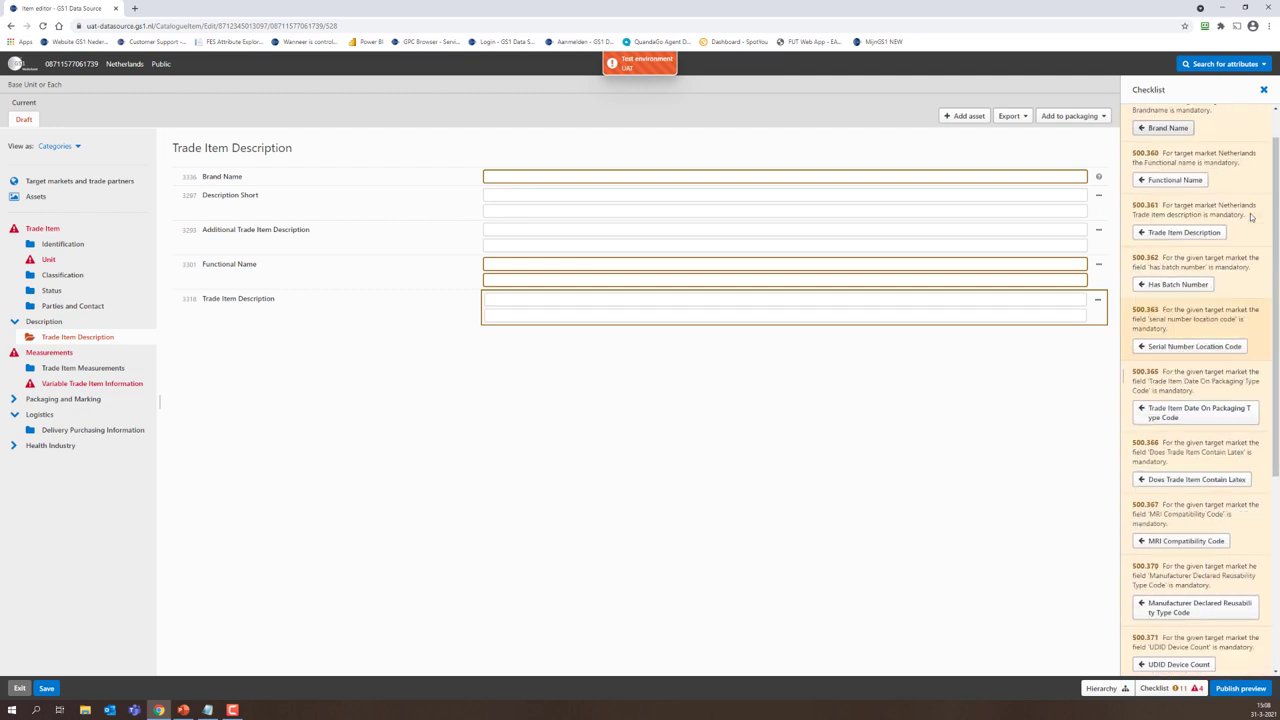
left_click(586, 177)
type("S1")
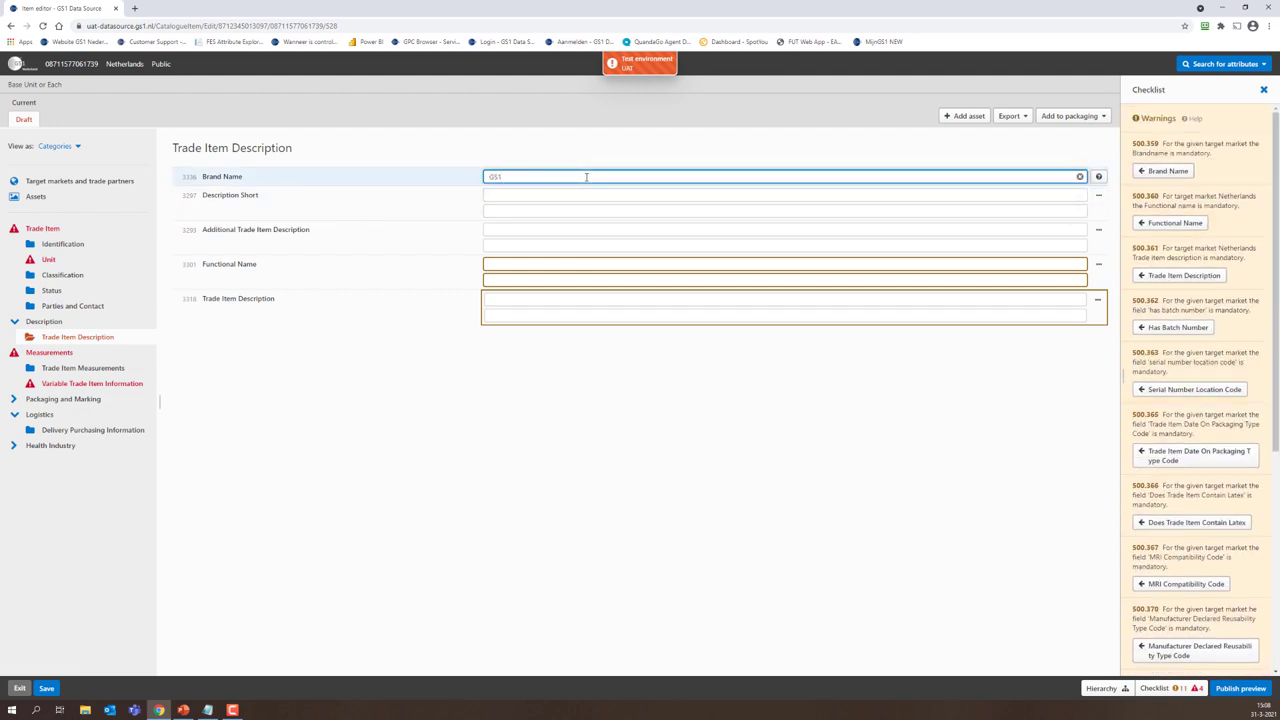
left_click(1153, 226)
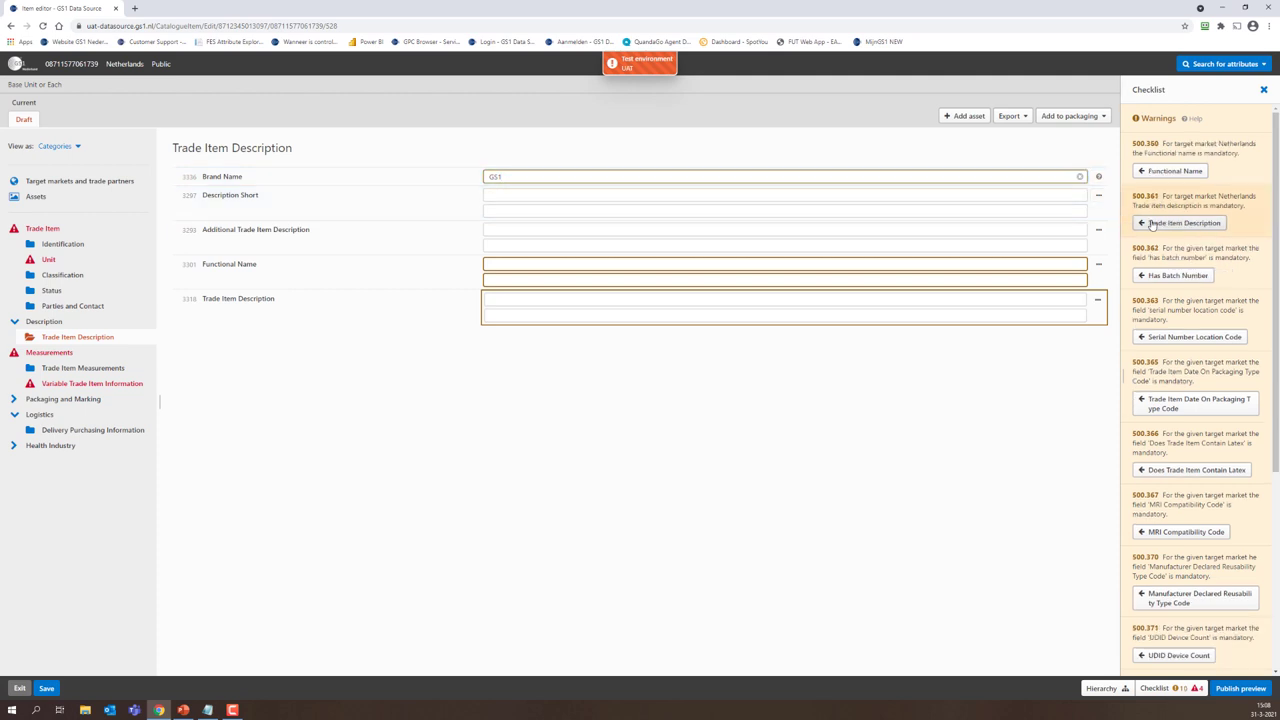
left_click(534, 268)
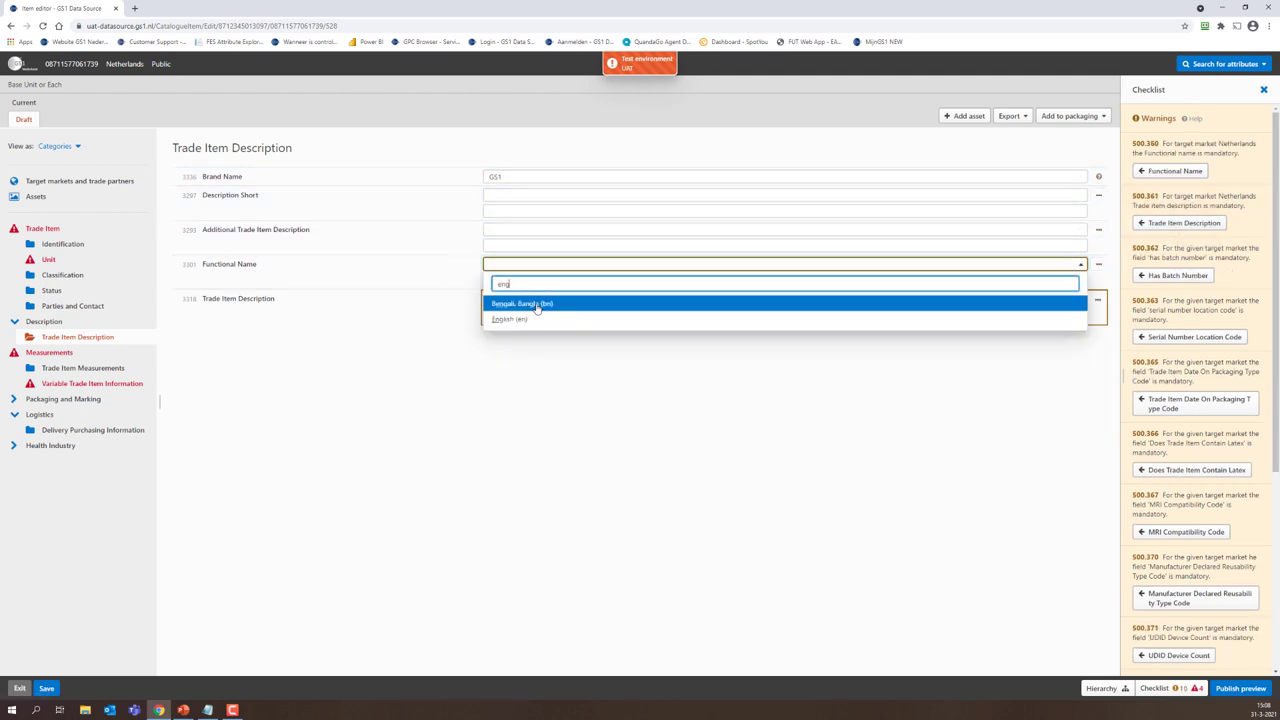
type("eng")
left_click(531, 319)
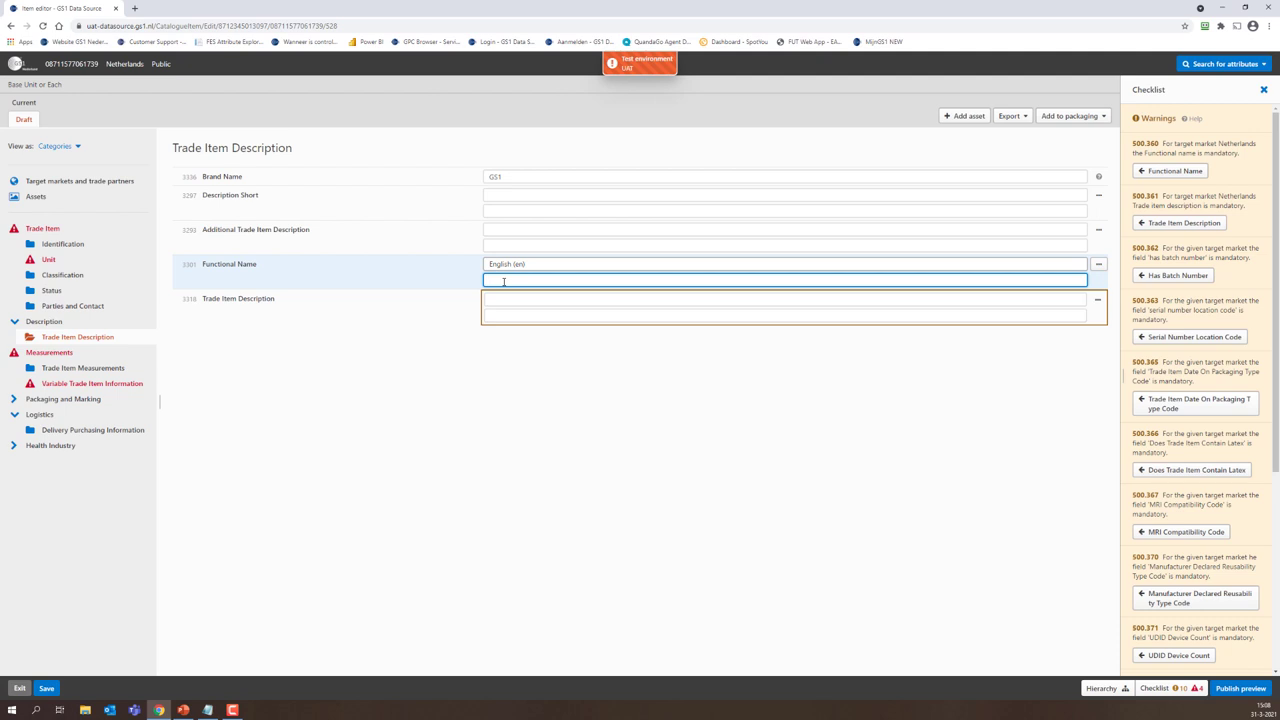
type("Implant")
- Set the English trade item description to 'GS1 implant size 1'
left_click(597, 300)
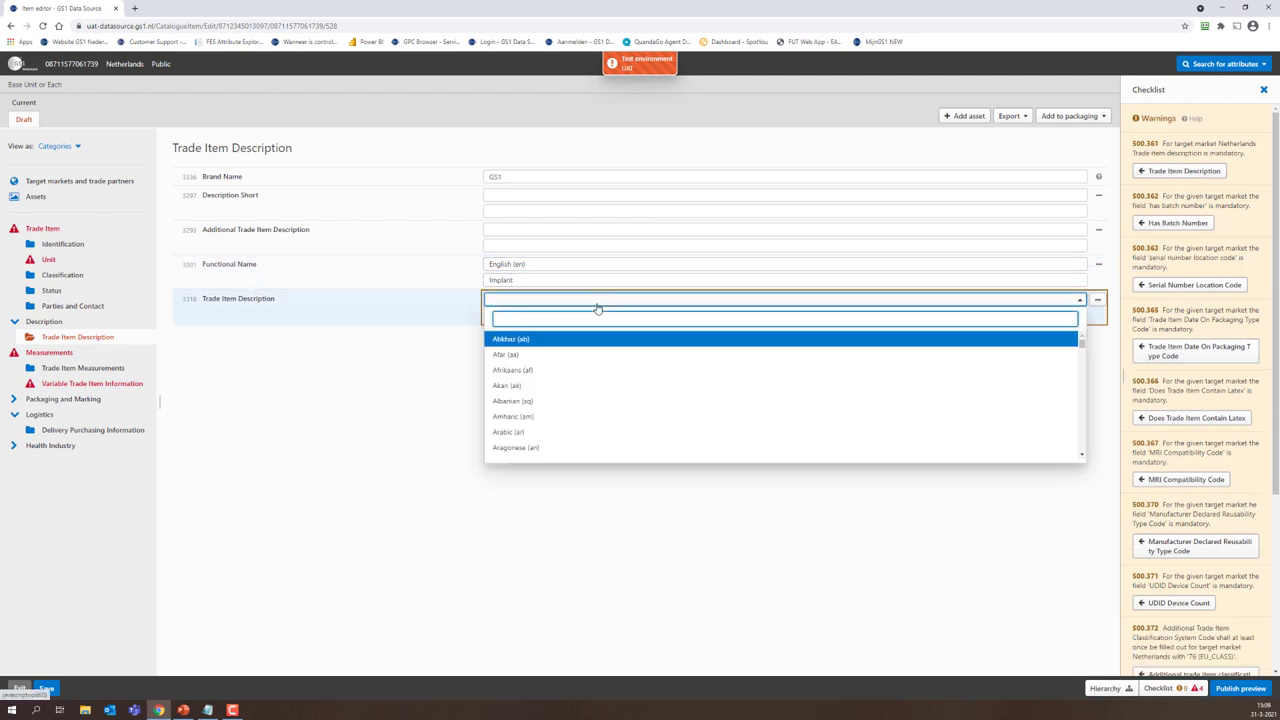
left_click(456, 313)
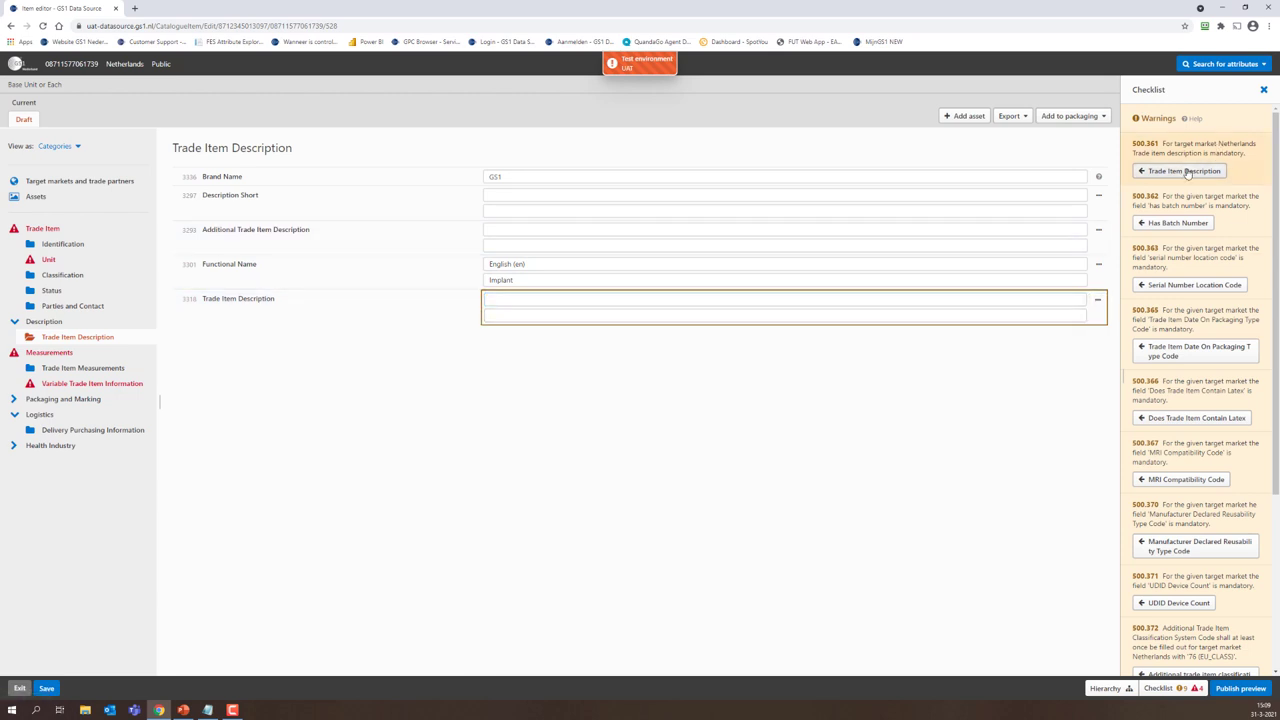
left_click(518, 304)
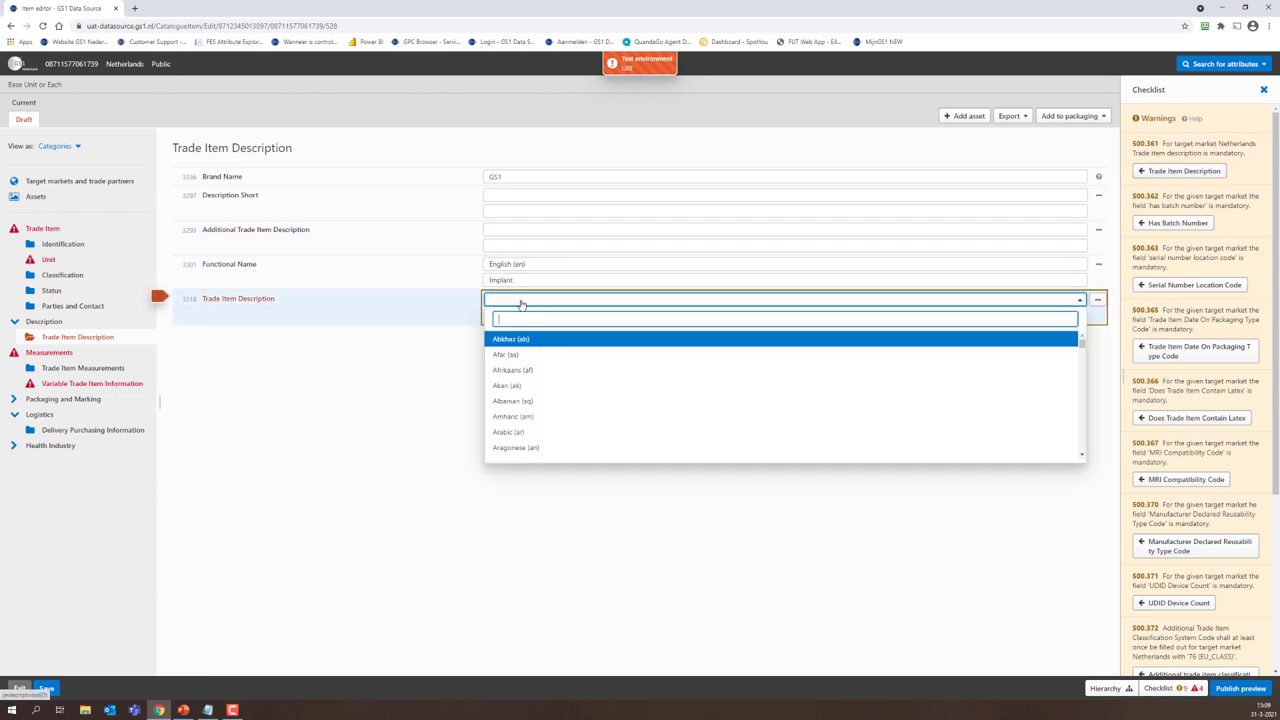
type("Eng")
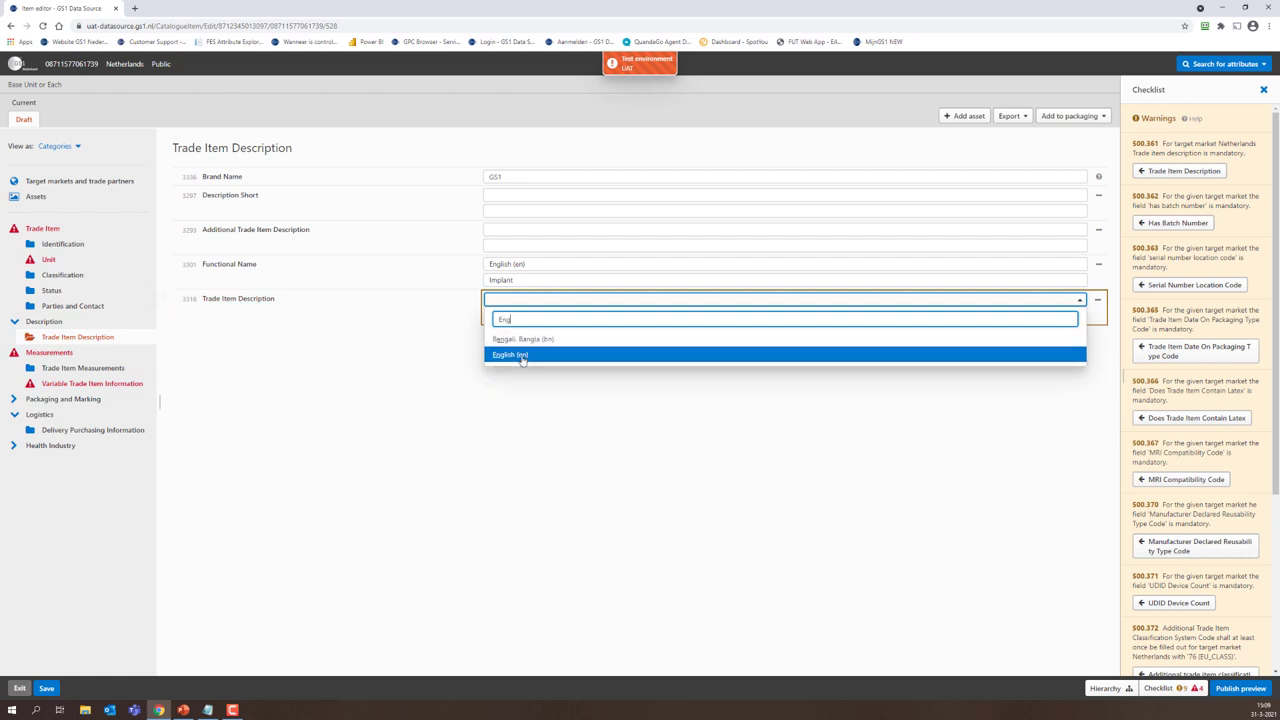
left_click(521, 355)
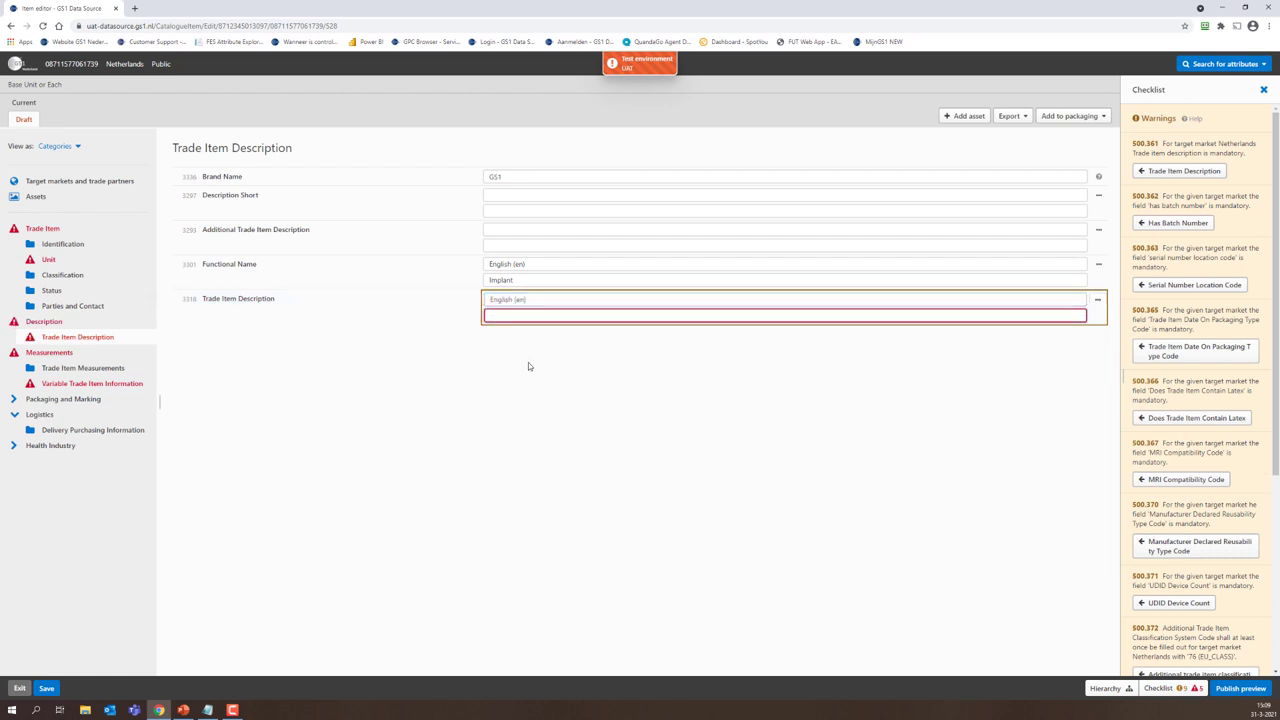
type("GS1 implant size 1")
left_click(528, 366)
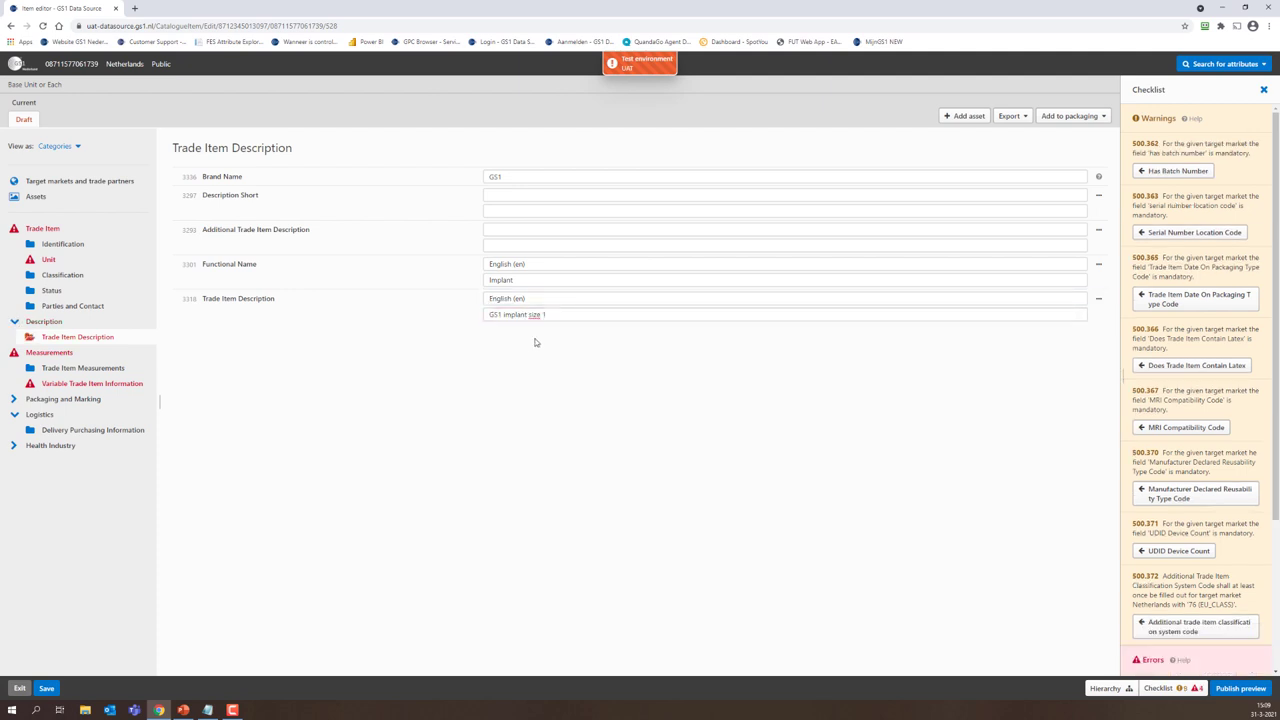
- Set Has Batch Number to True and serial number location to Marked on packaging
left_click(1177, 175)
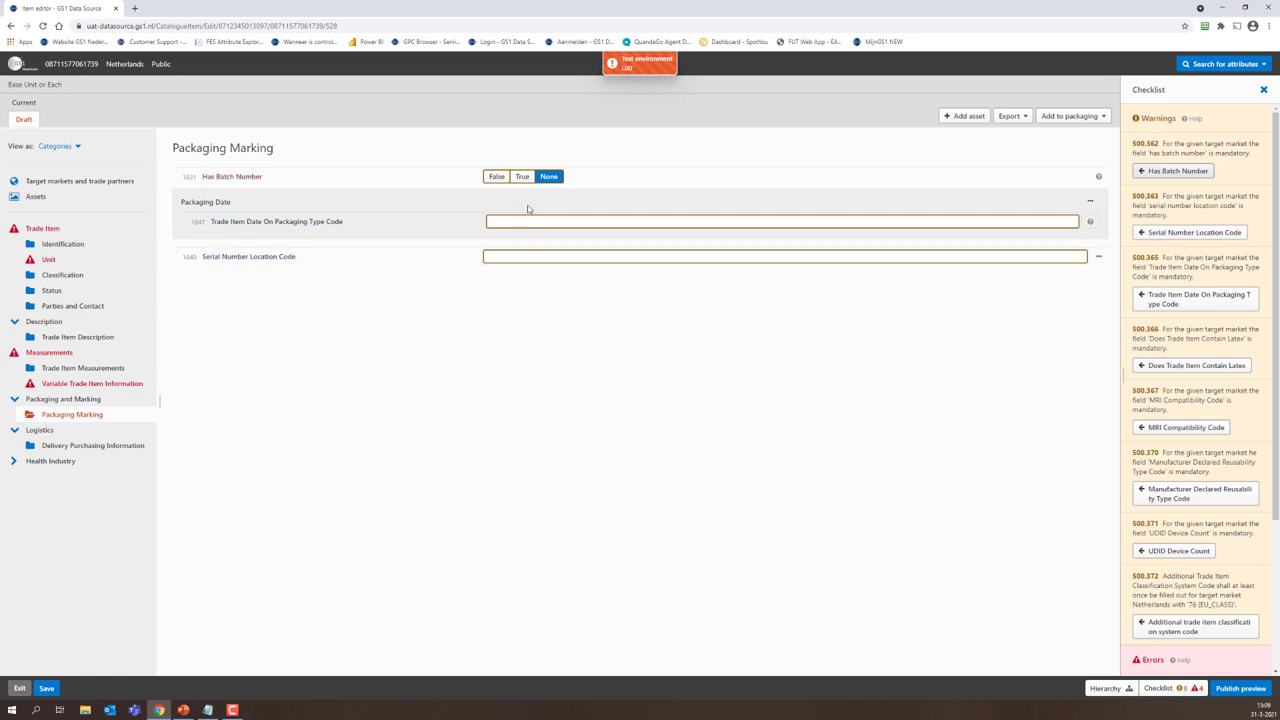
left_click(522, 177)
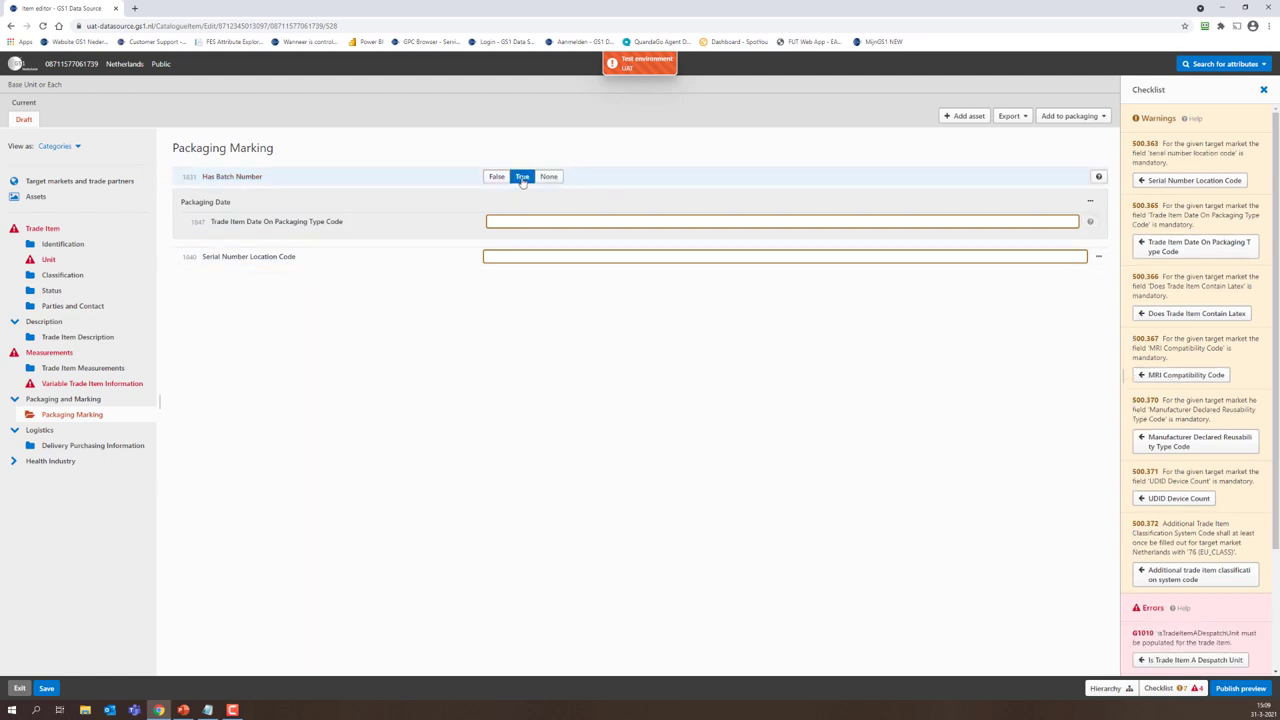
left_click(1181, 182)
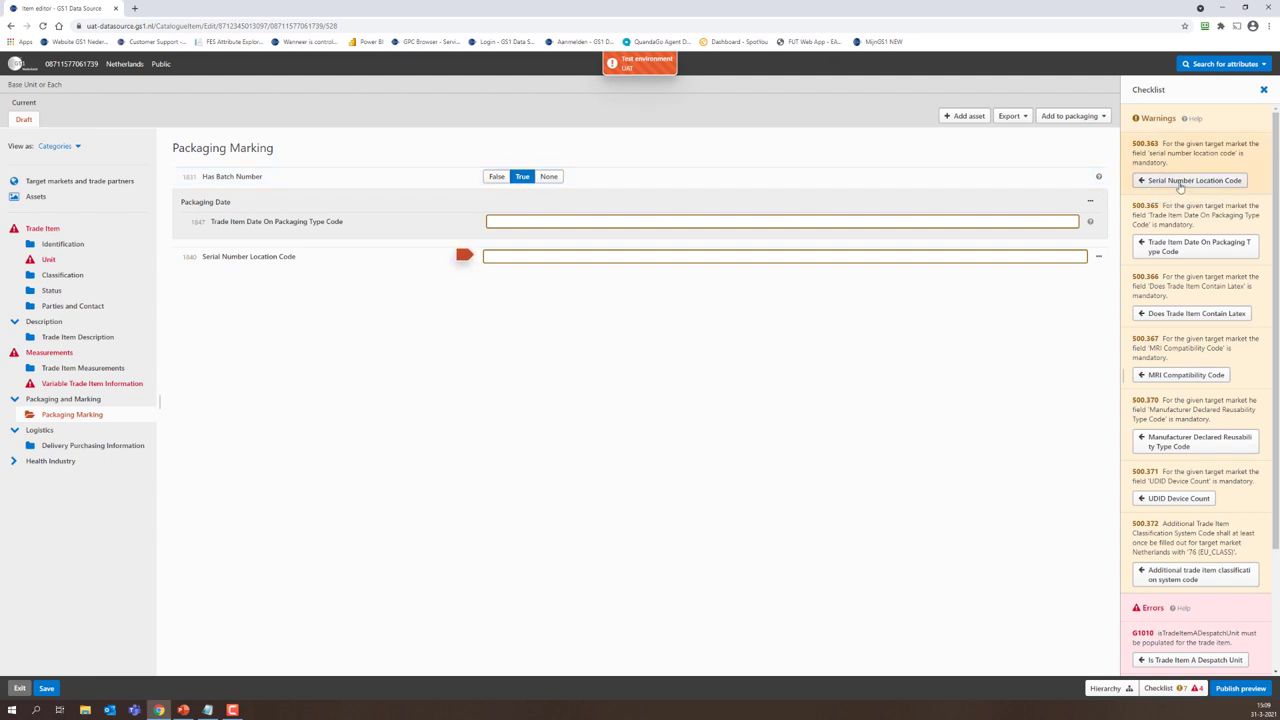
left_click(537, 257)
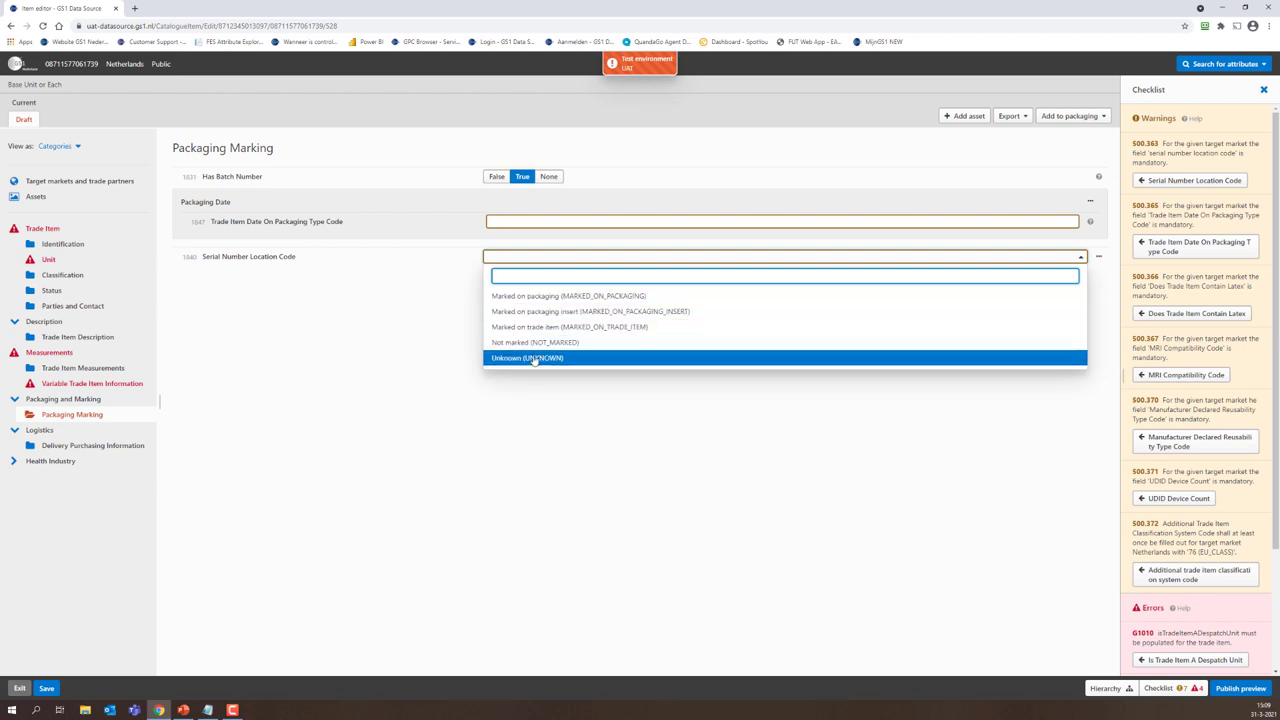
left_click(541, 301)
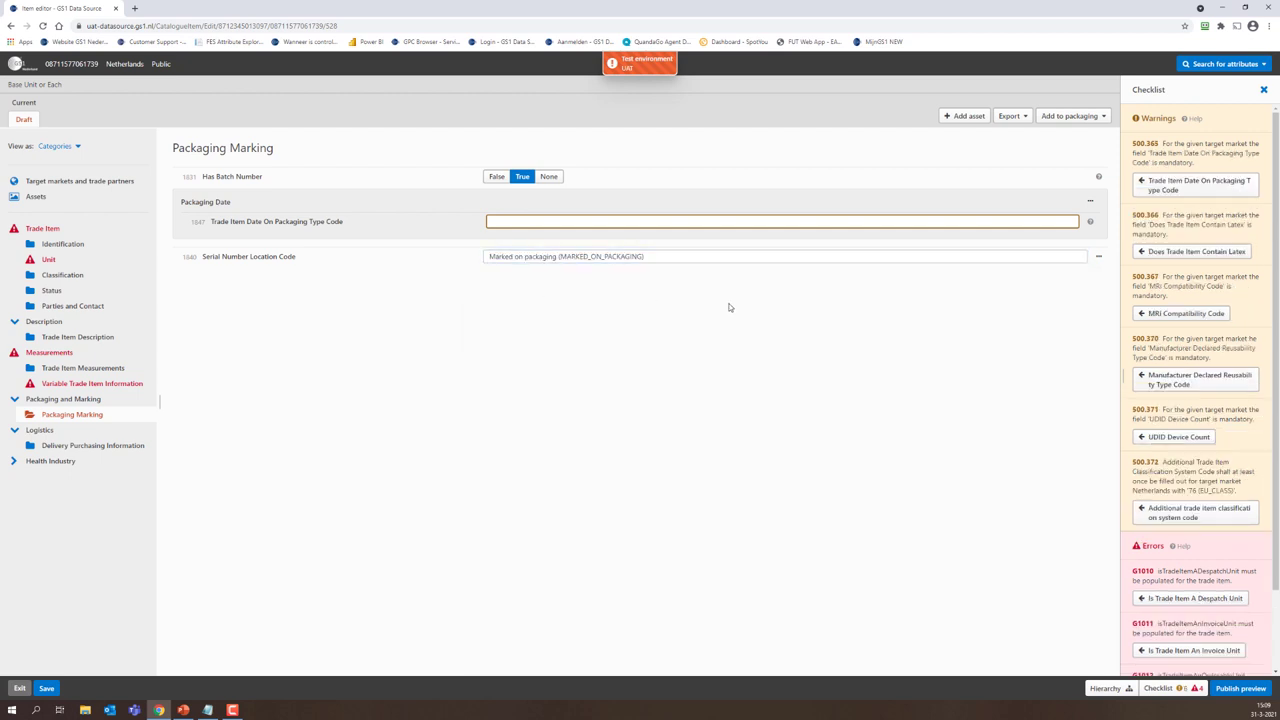
- Set the packaging date type to Production Date
left_click(1175, 190)
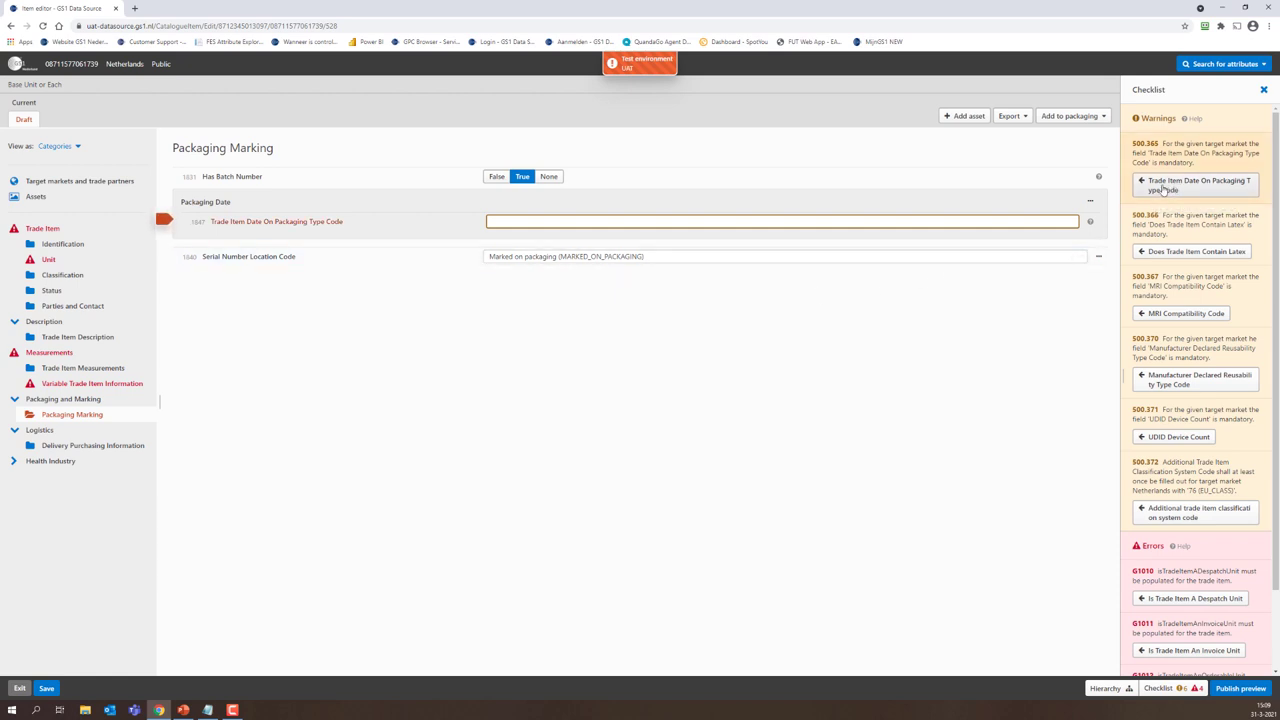
left_click(584, 222)
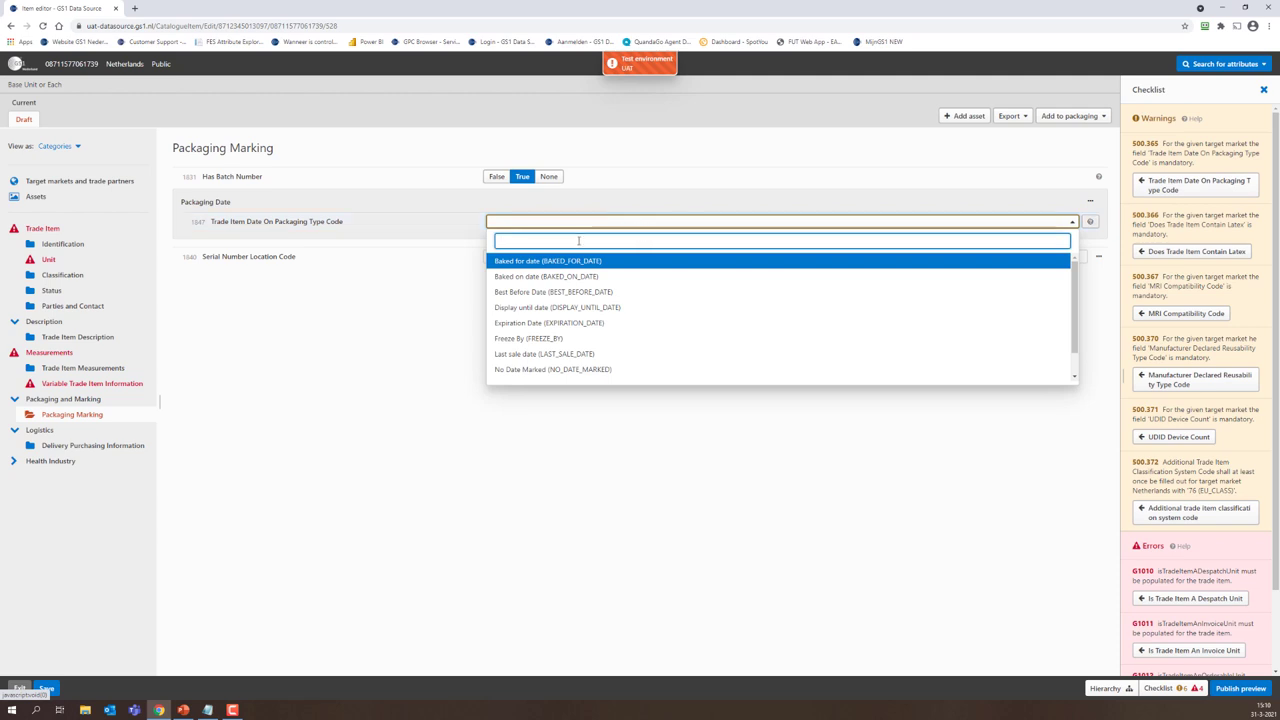
scroll(548, 310, "down", 1)
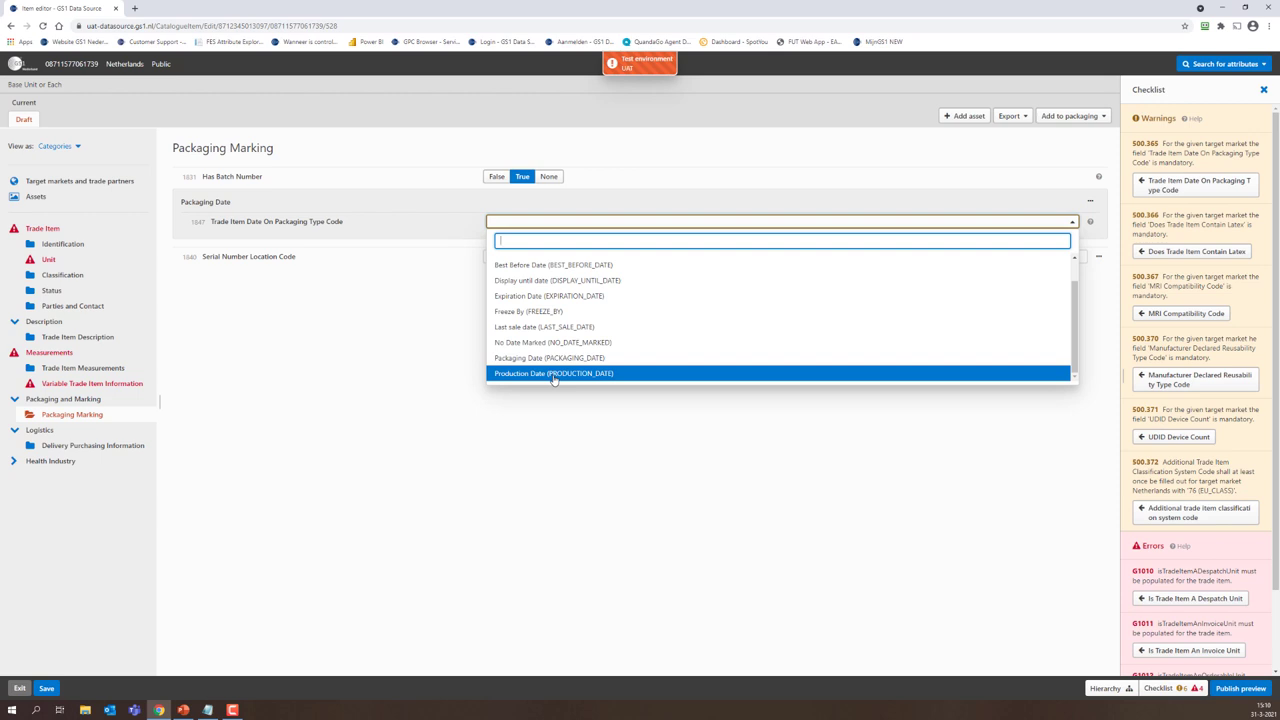
left_click(553, 375)
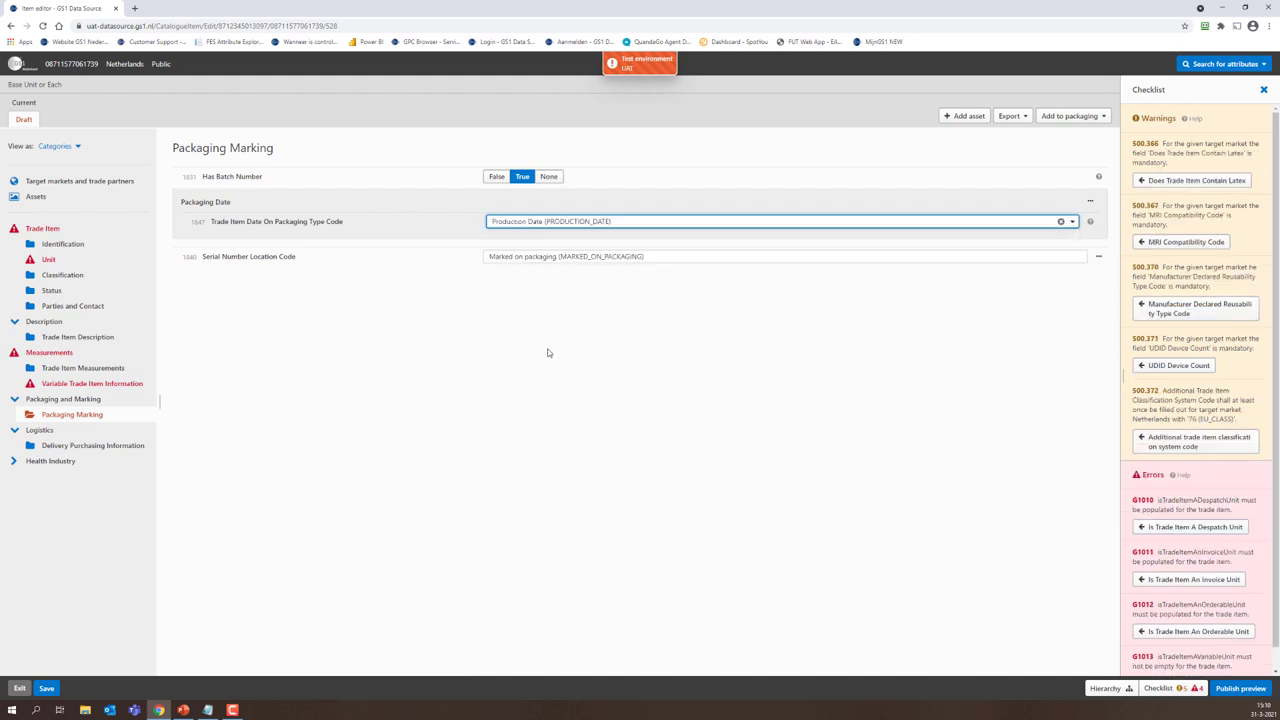
left_click(1175, 181)
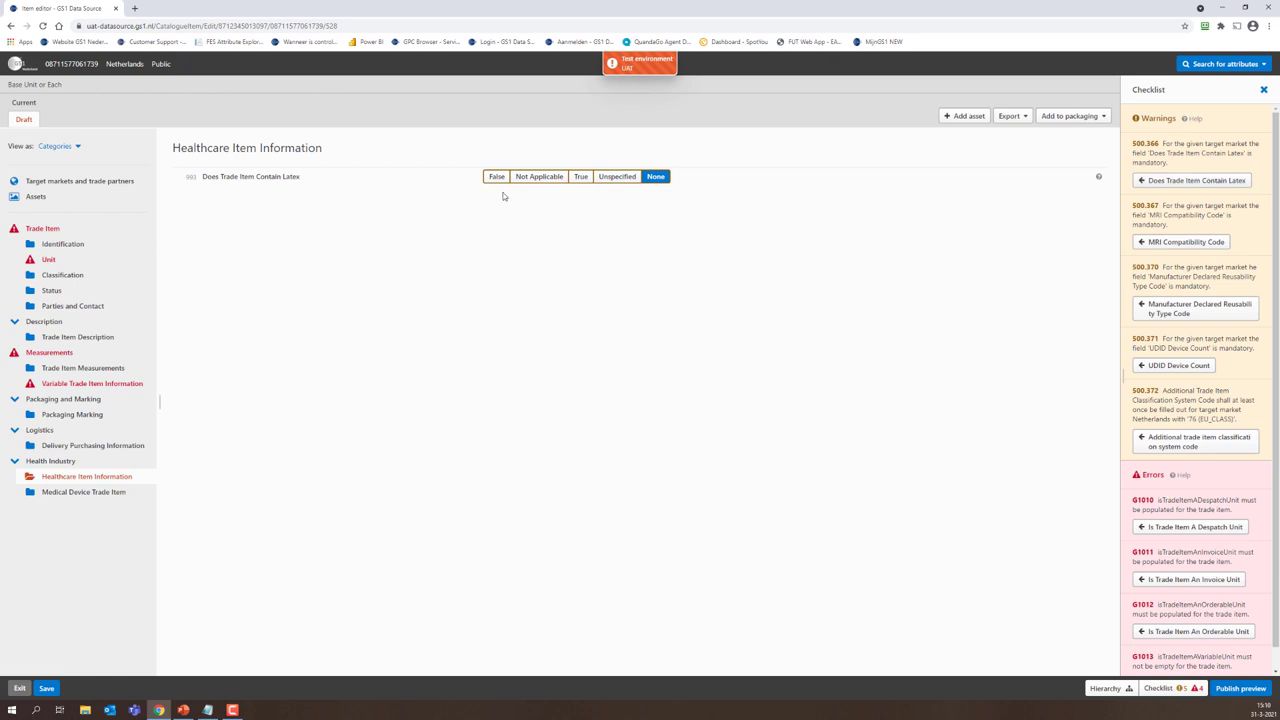
- Set latex to True, MRI compatibility to MRI Safe, and reusability to Single Use
left_click(581, 177)
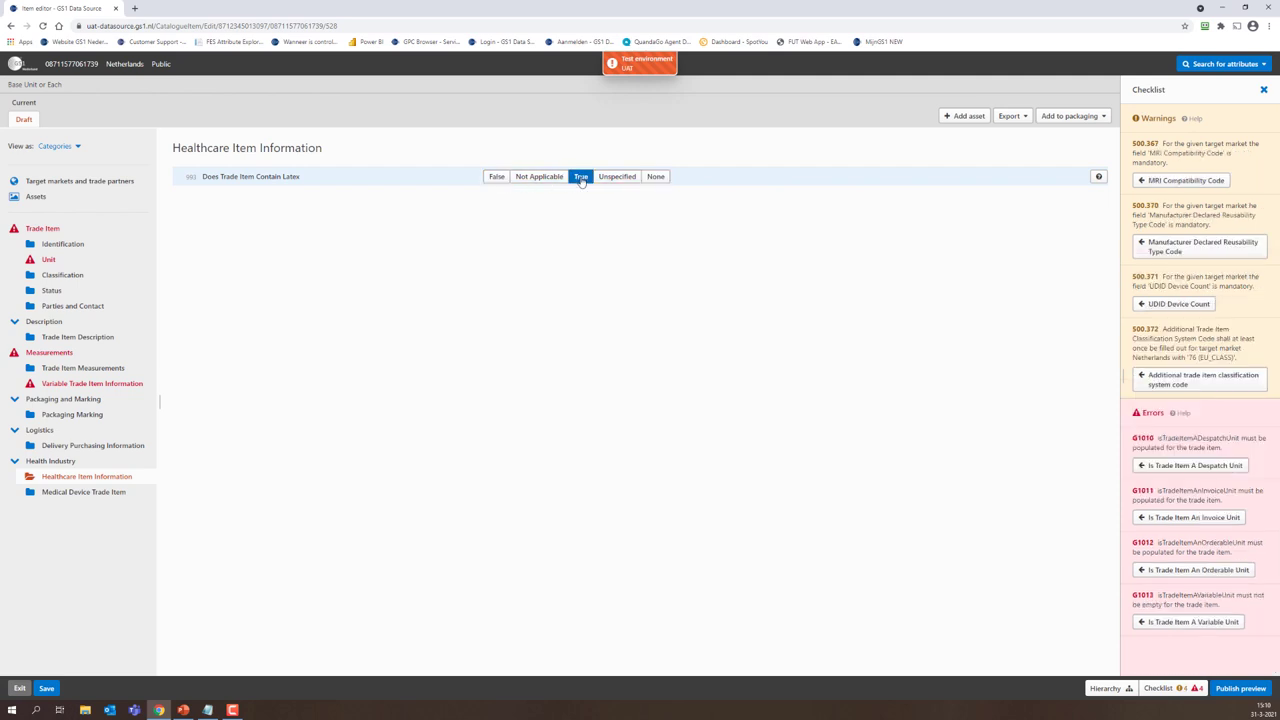
left_click(1159, 182)
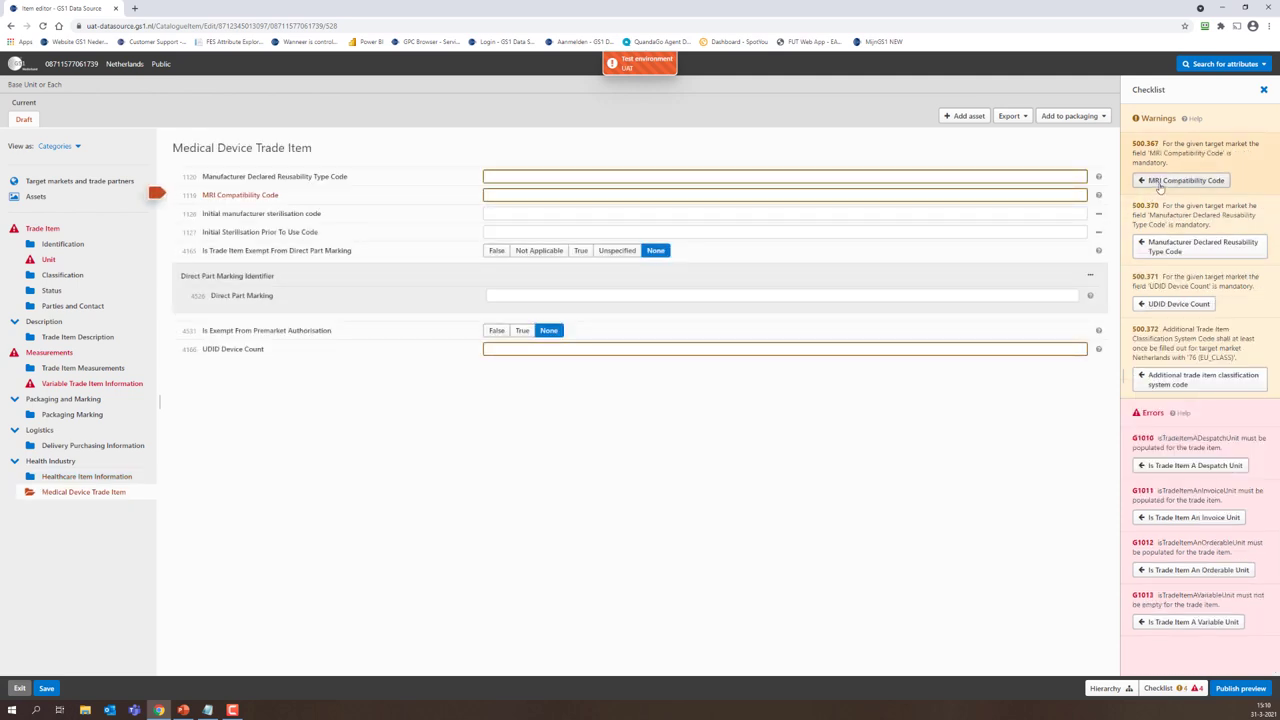
left_click(519, 197)
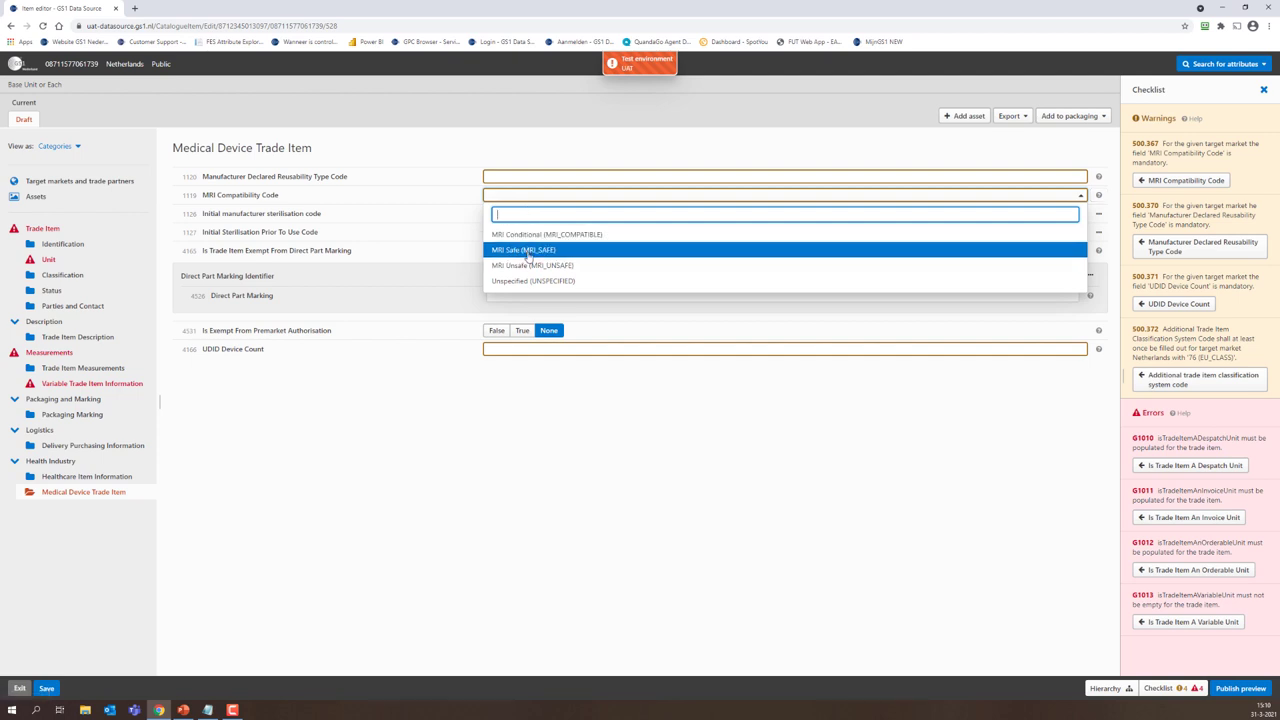
left_click(528, 250)
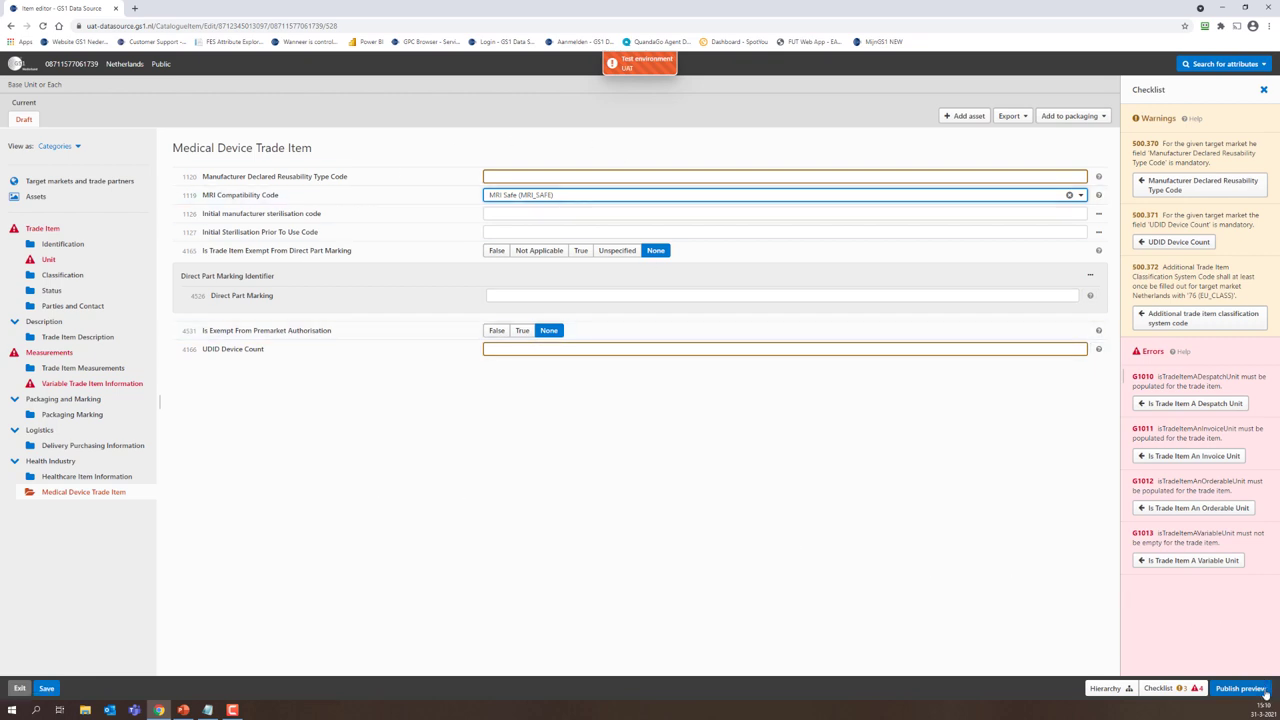
left_click(535, 175)
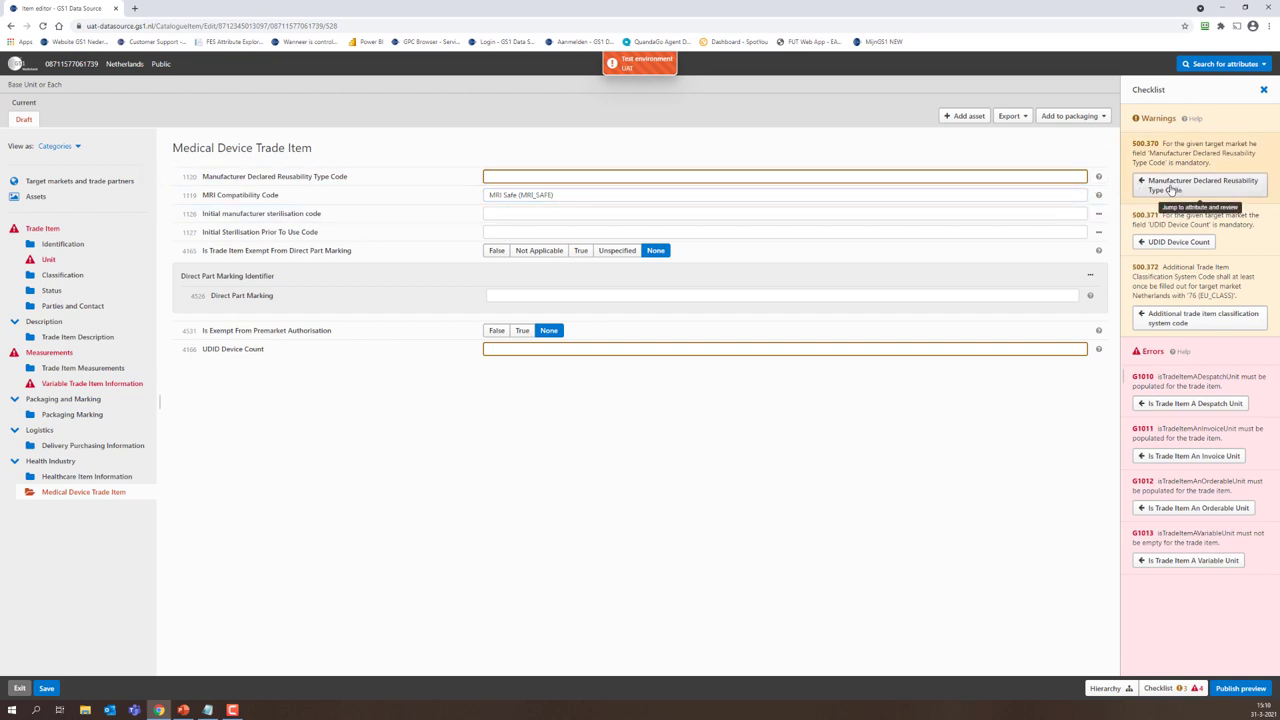
left_click(678, 178)
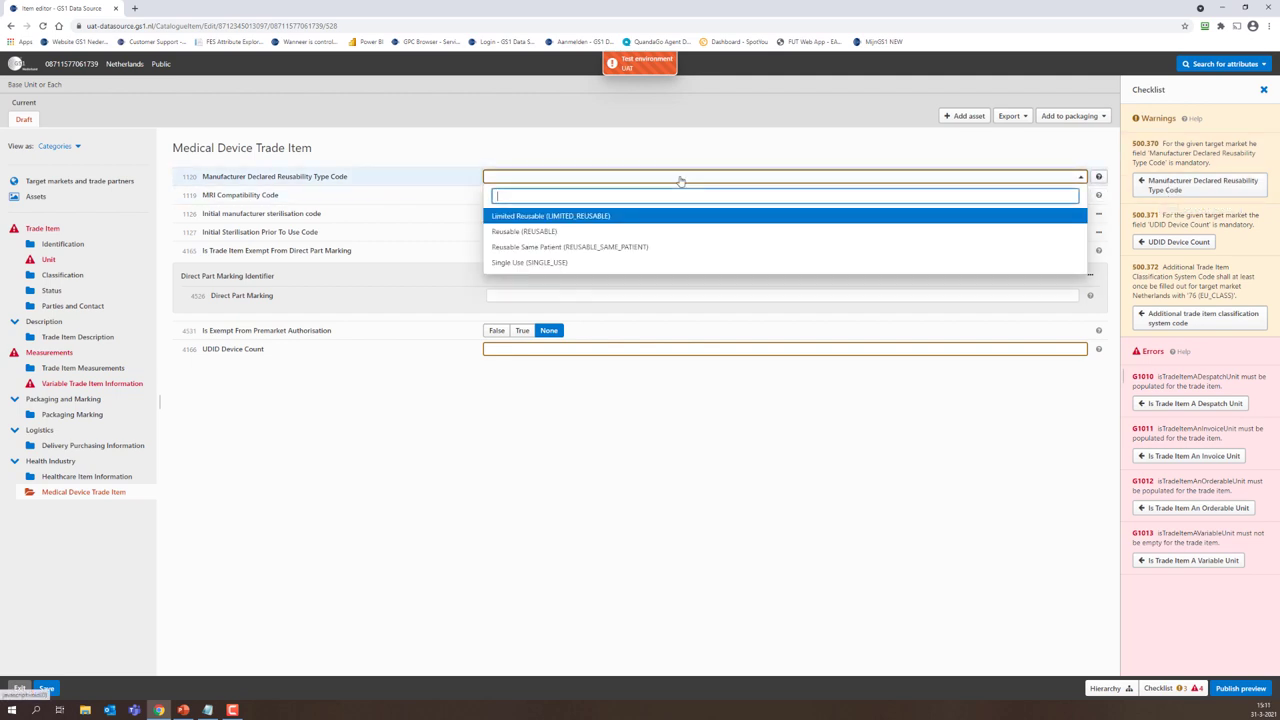
left_click(613, 263)
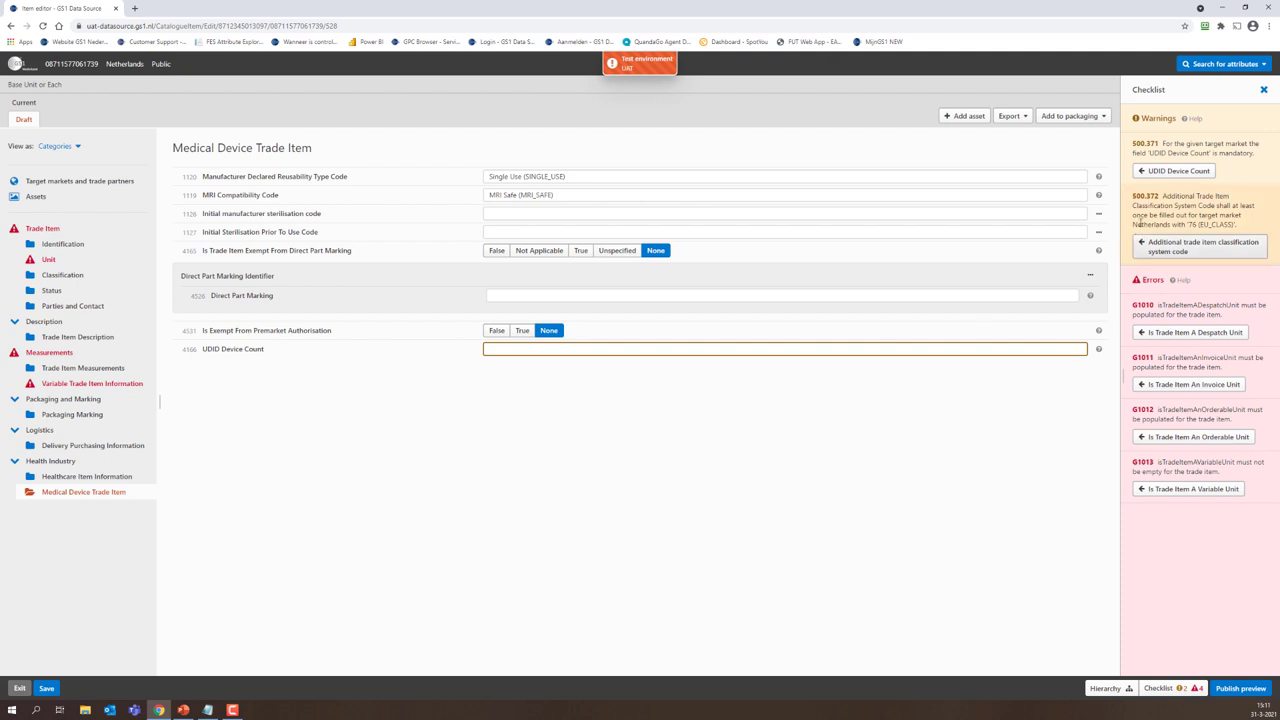
- Enter 1 as the UDID Device Count after checking the attribute descriptions
left_click(1157, 172)
left_click(585, 347)
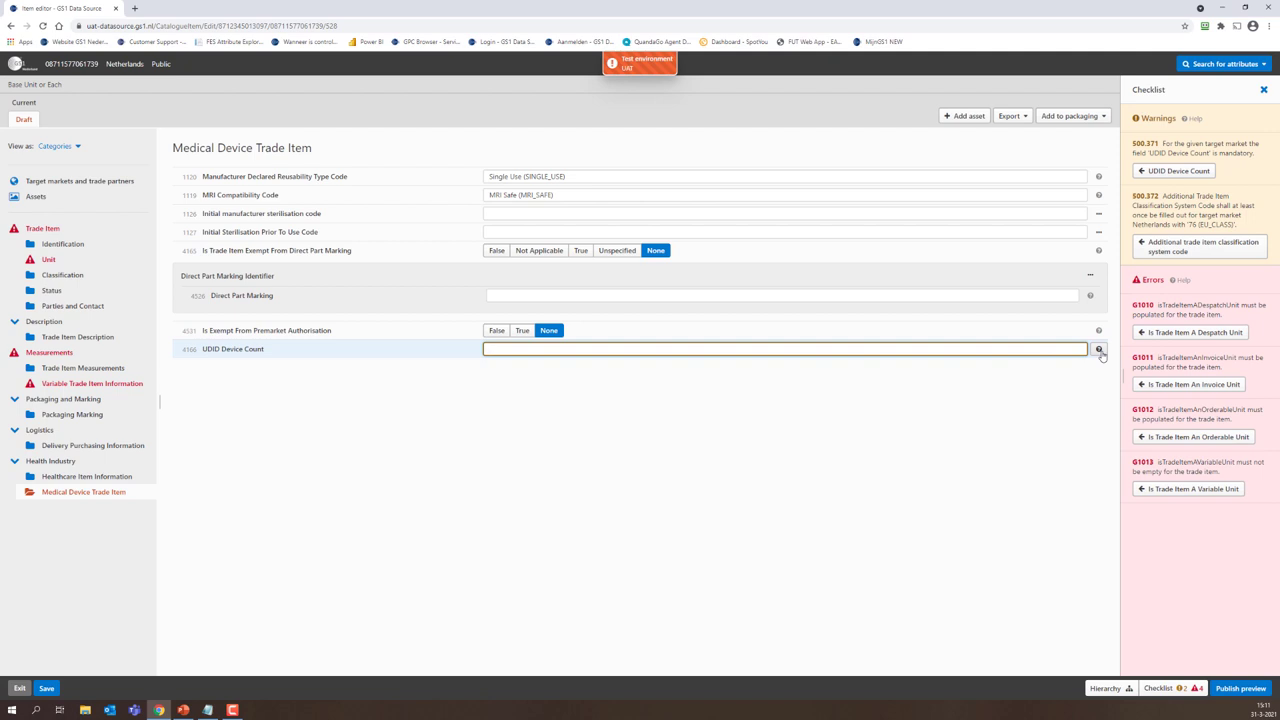
left_click(1099, 178)
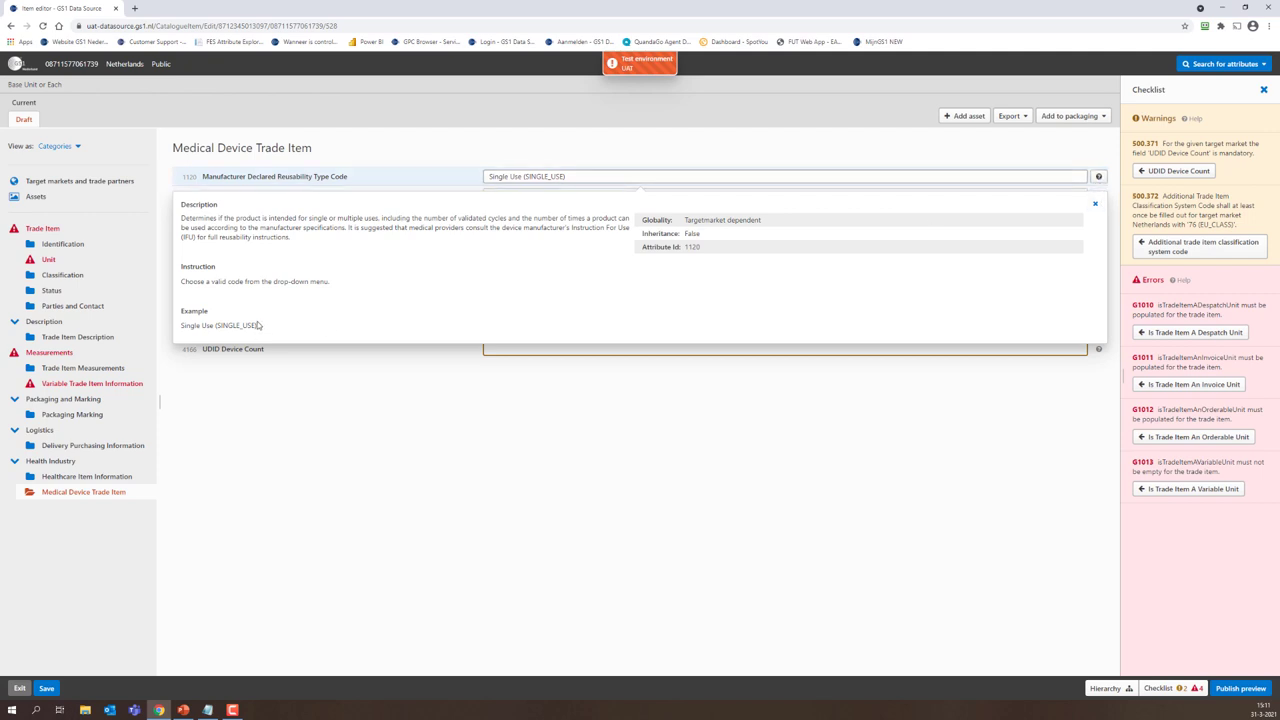
left_click(1097, 205)
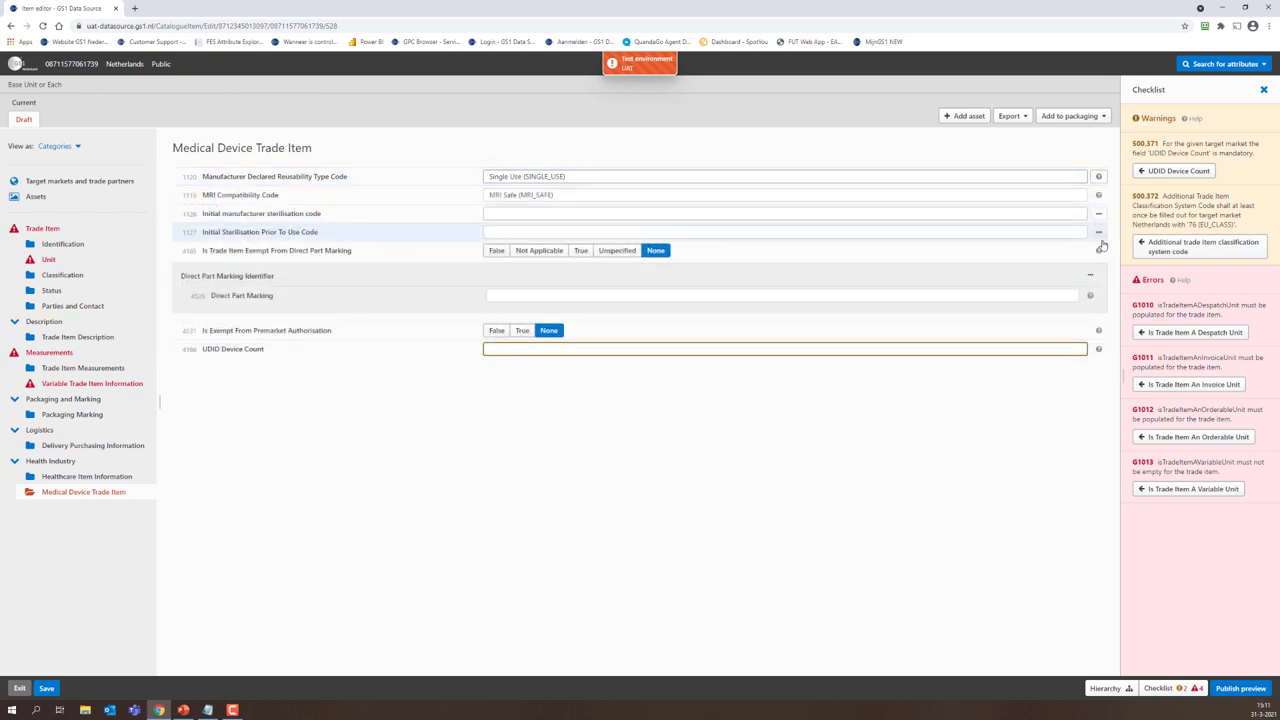
left_click(1099, 349)
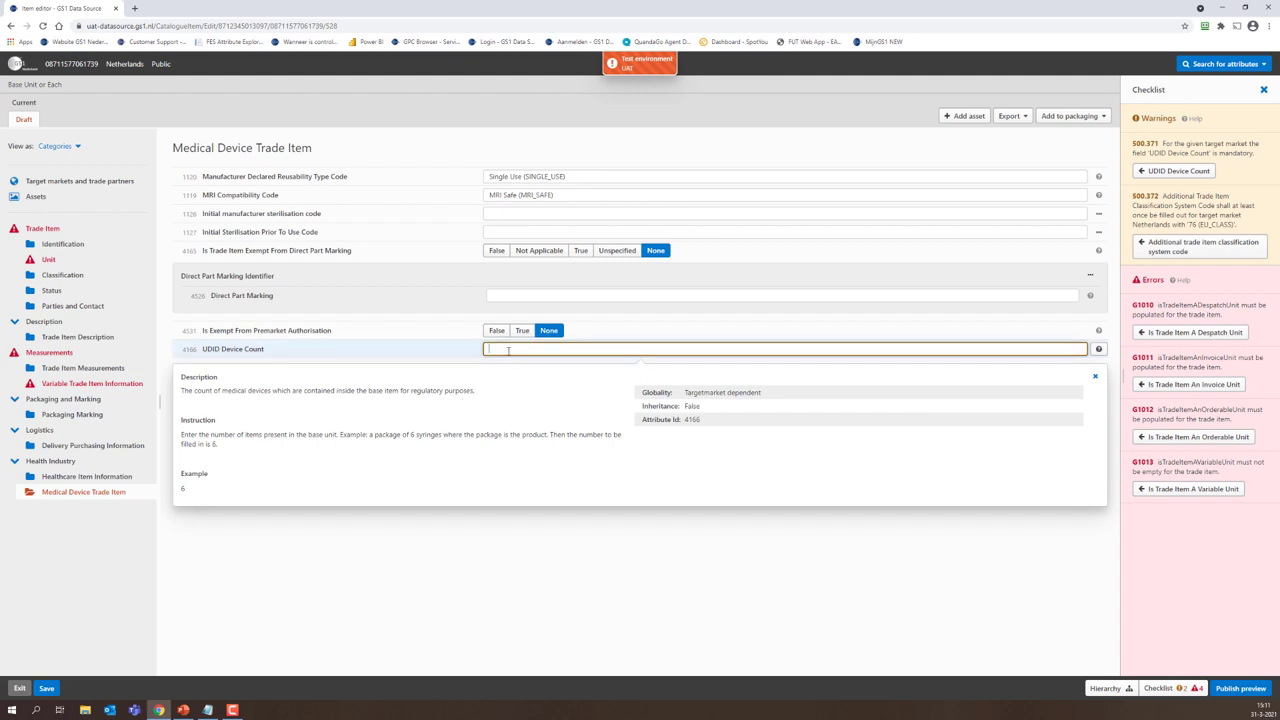
type("1")
left_click(533, 529)
left_click(1095, 376)
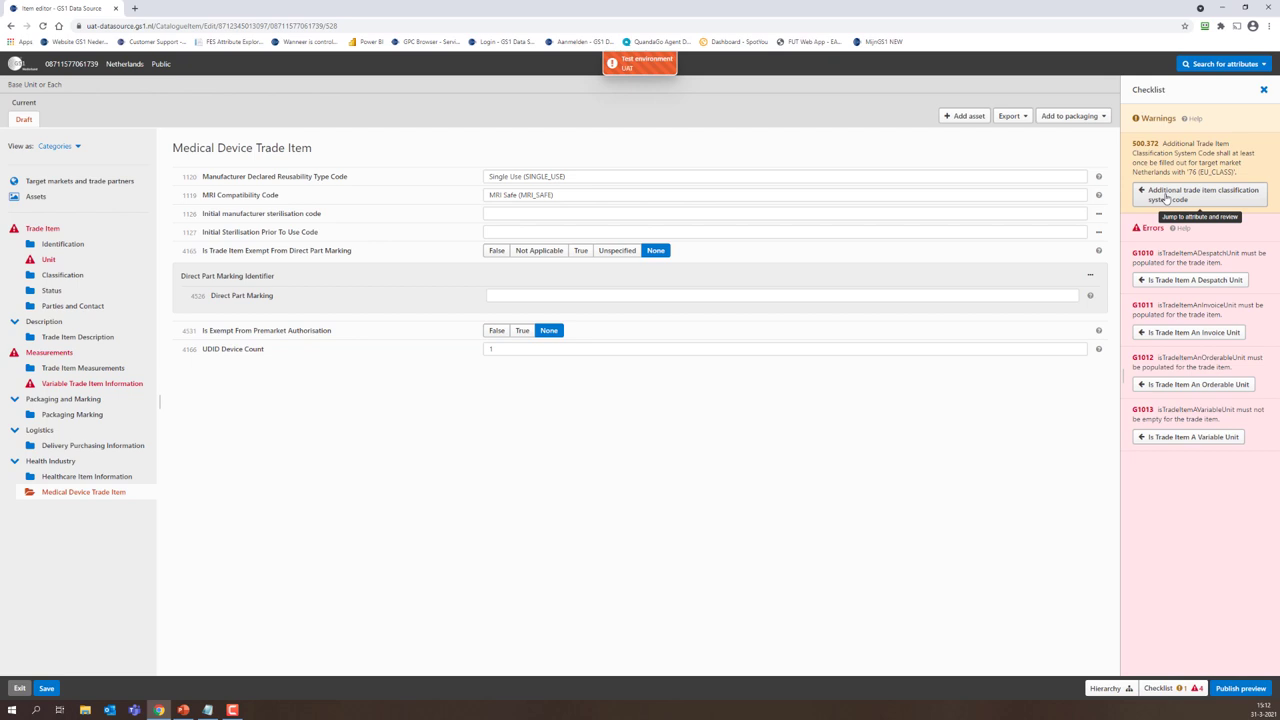
- Choose EU Med Device Classification (76) as the additional classification system code
left_click(1165, 198)
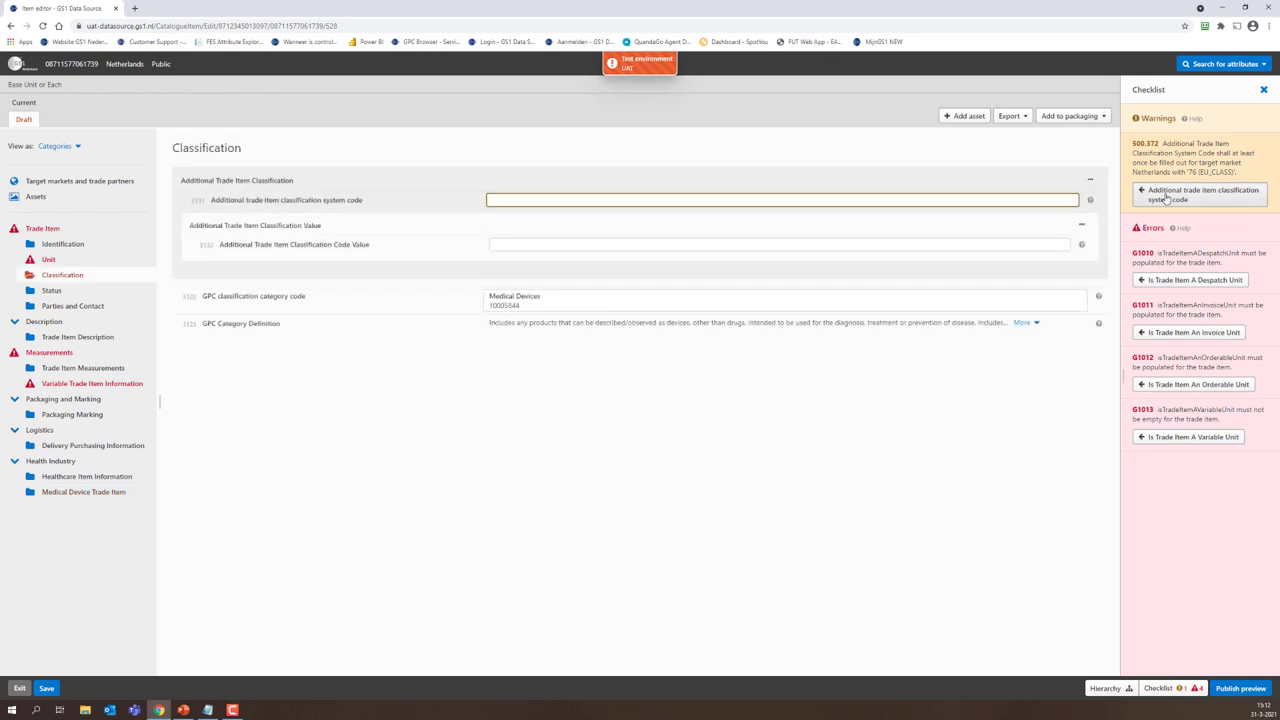
left_click(566, 201)
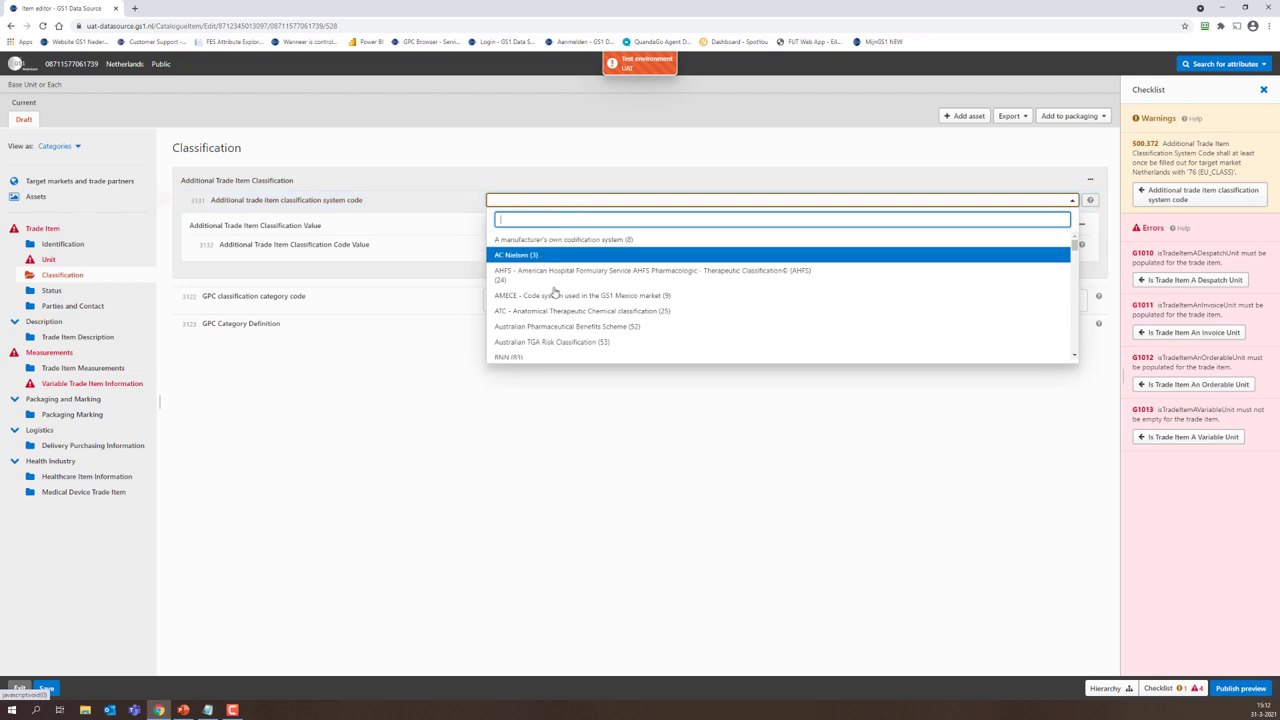
scroll(545, 290, "down", 1)
scroll(551, 295, "down", 2)
scroll(551, 295, "down", 2)
scroll(551, 295, "down", 2)
scroll(551, 295, "down", 2)
scroll(552, 296, "down", 2)
scroll(552, 296, "down", 1)
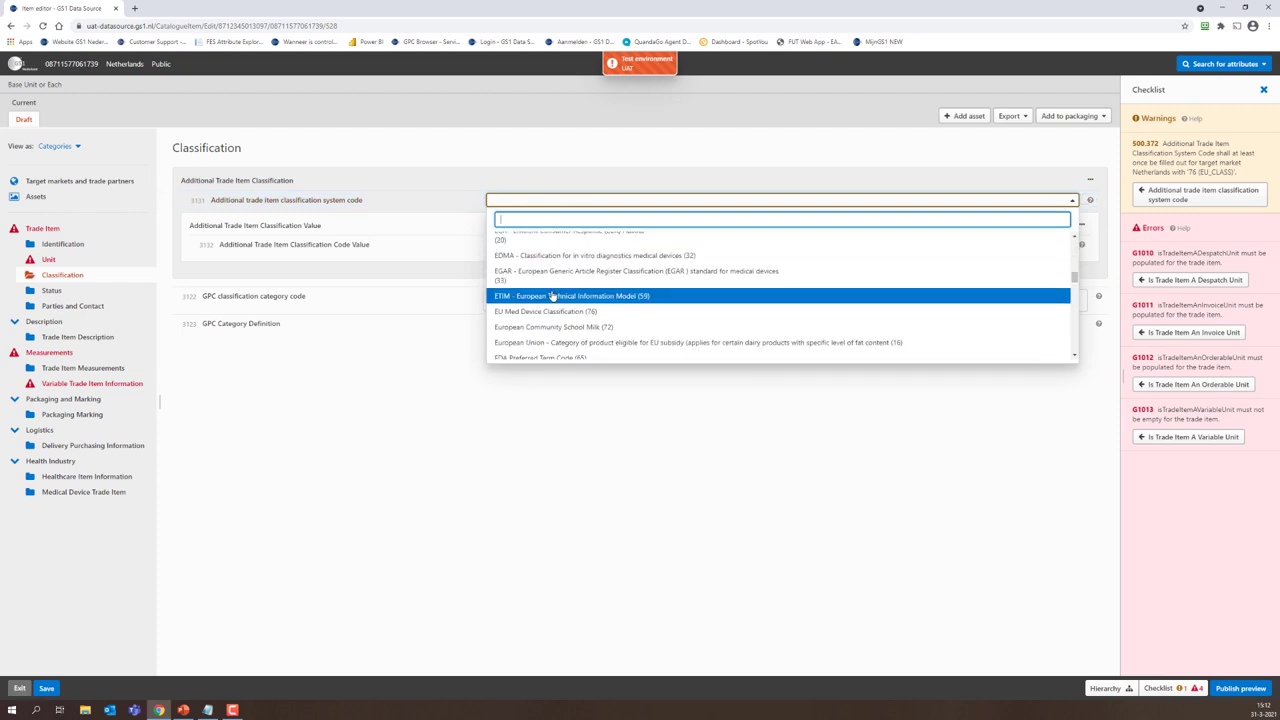
scroll(551, 296, "down", 1)
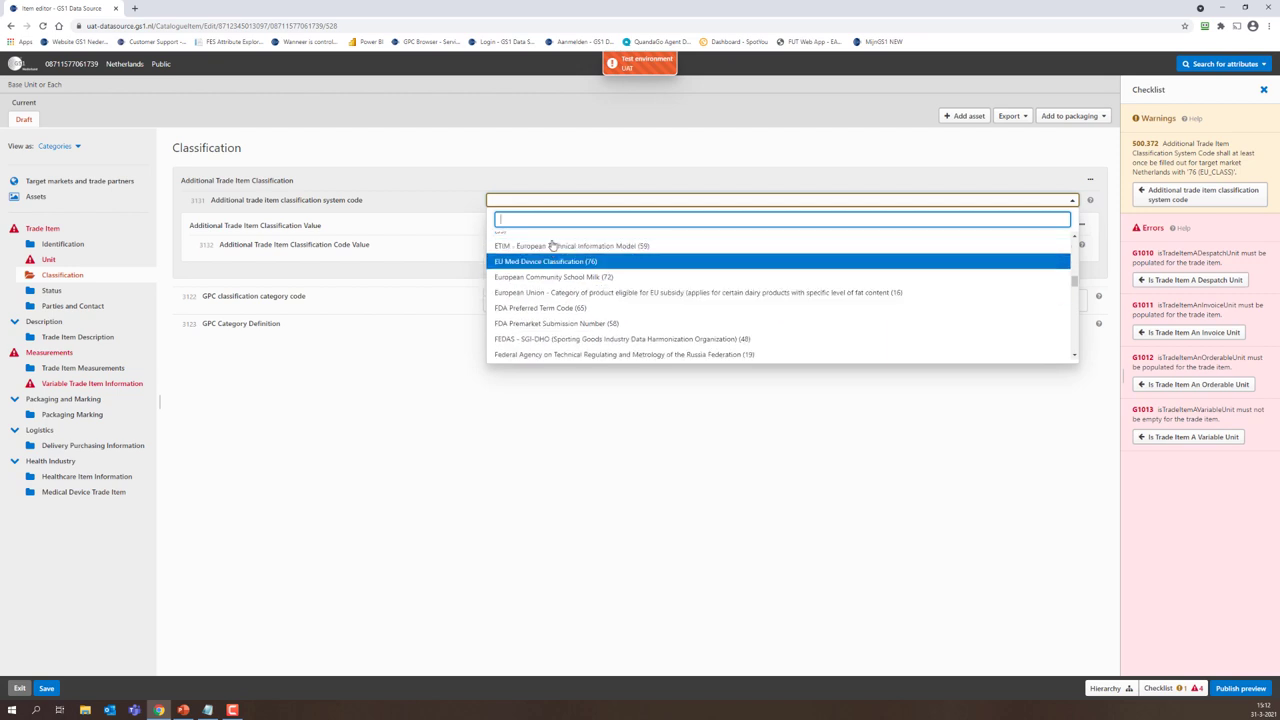
left_click(549, 264)
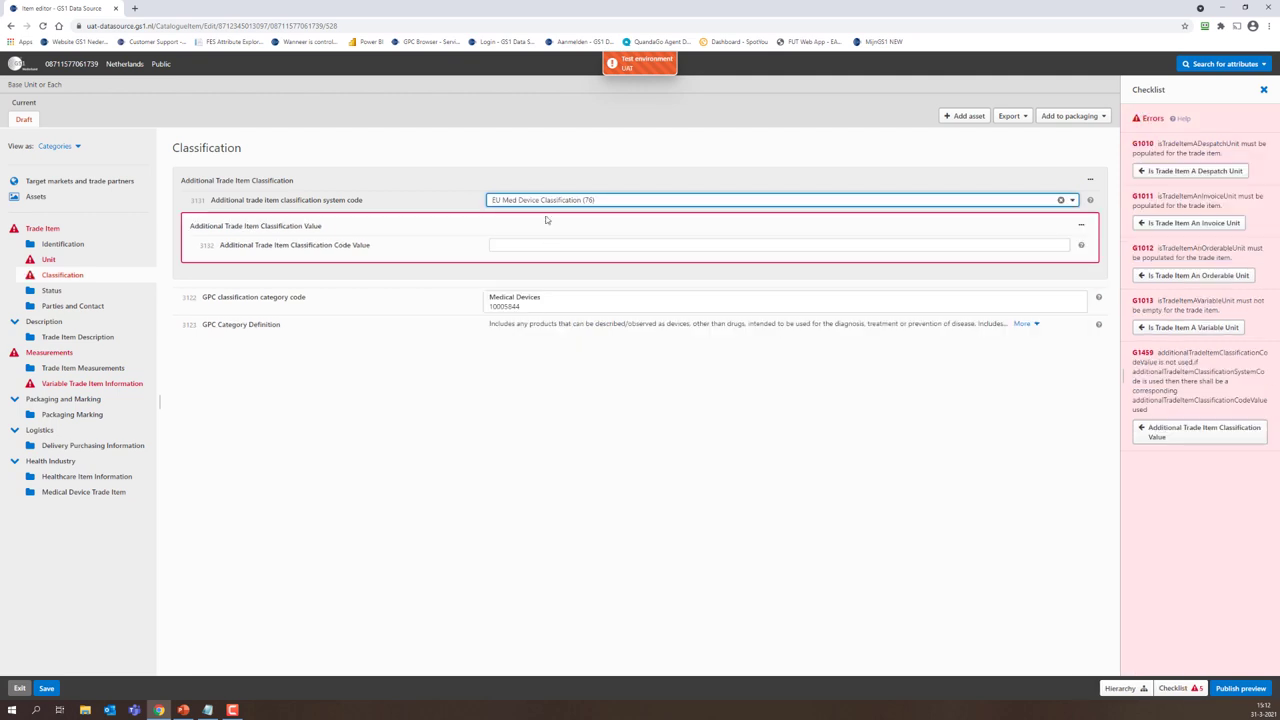
left_click(560, 244)
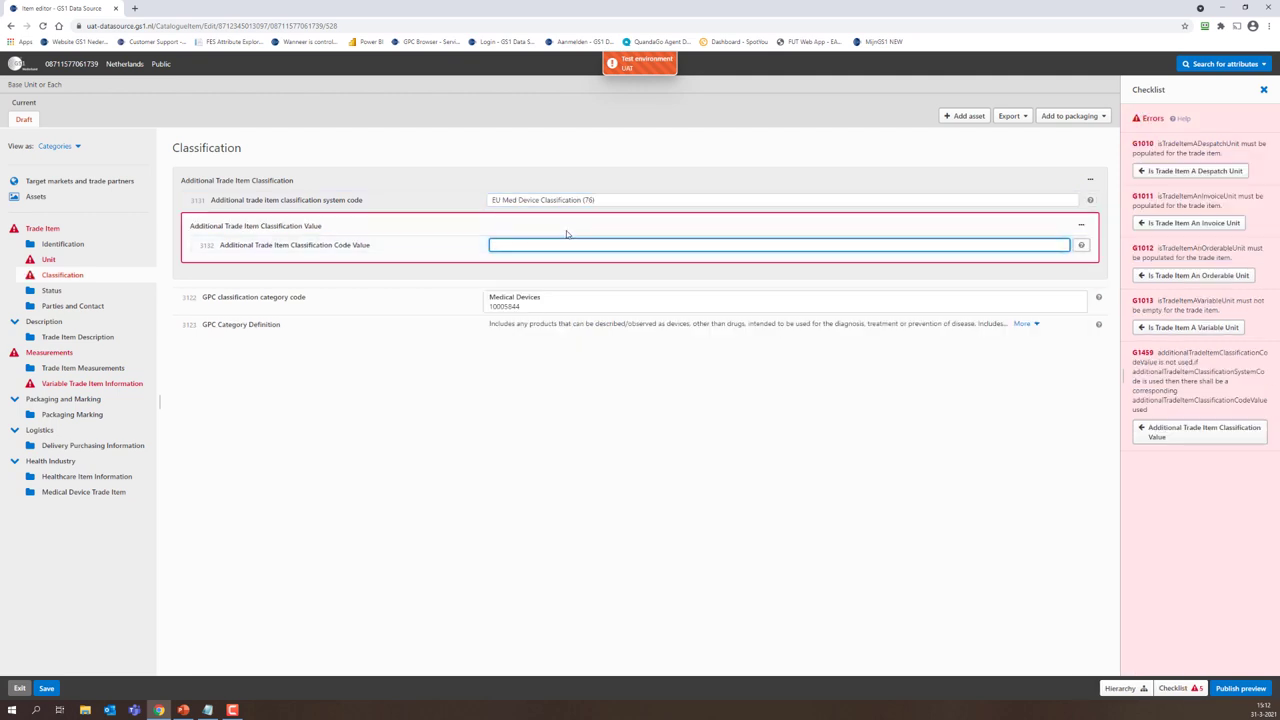
left_click(590, 207)
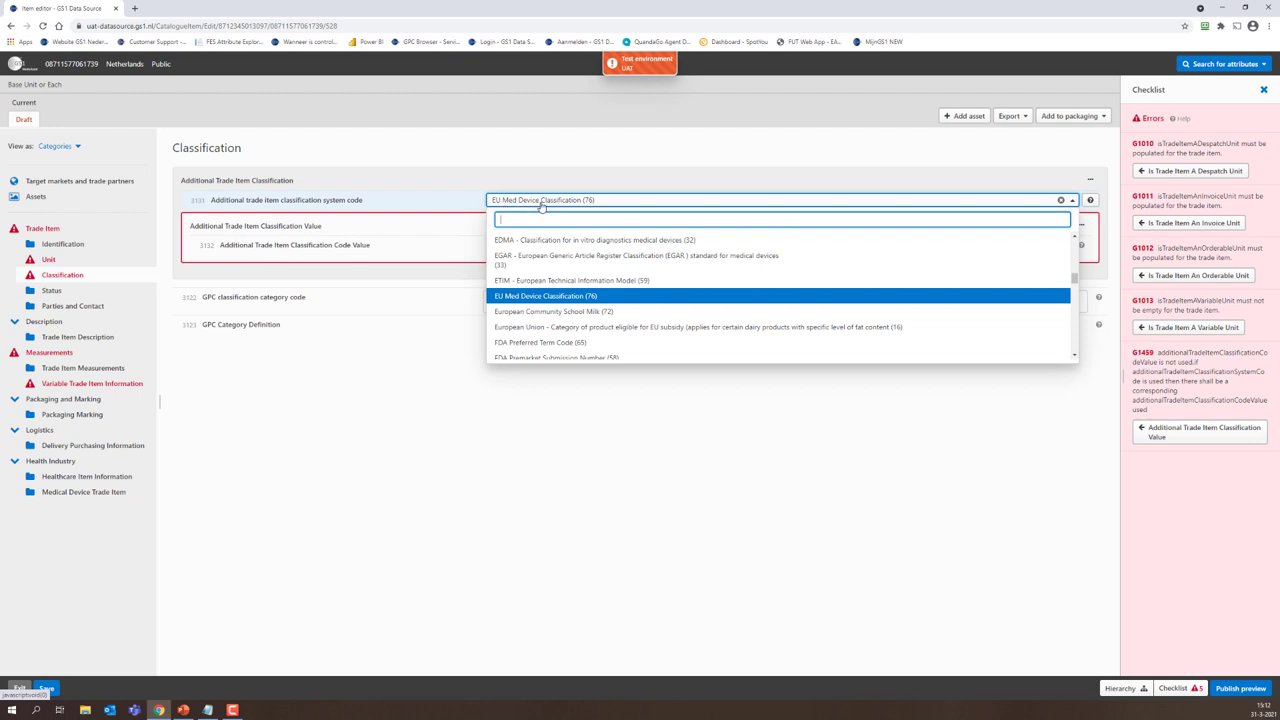
left_click(542, 181)
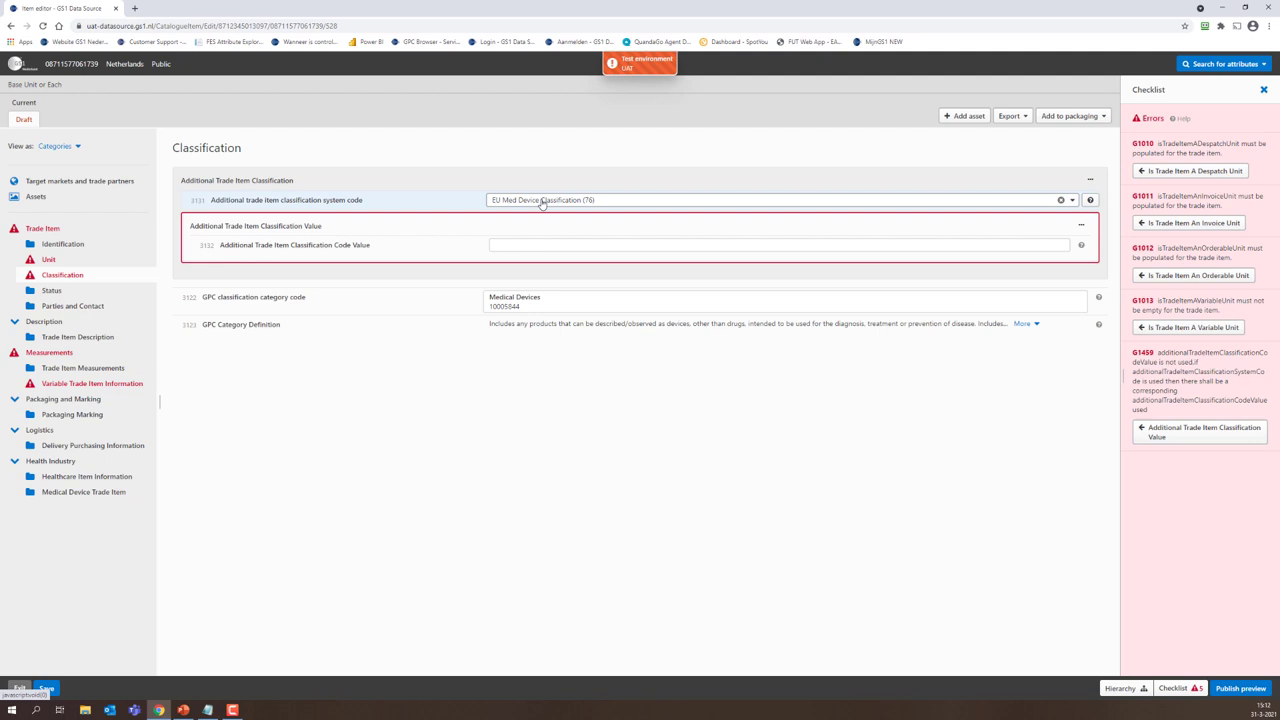
- Enter EU_CLASS_III as the classification code value
left_click(525, 243)
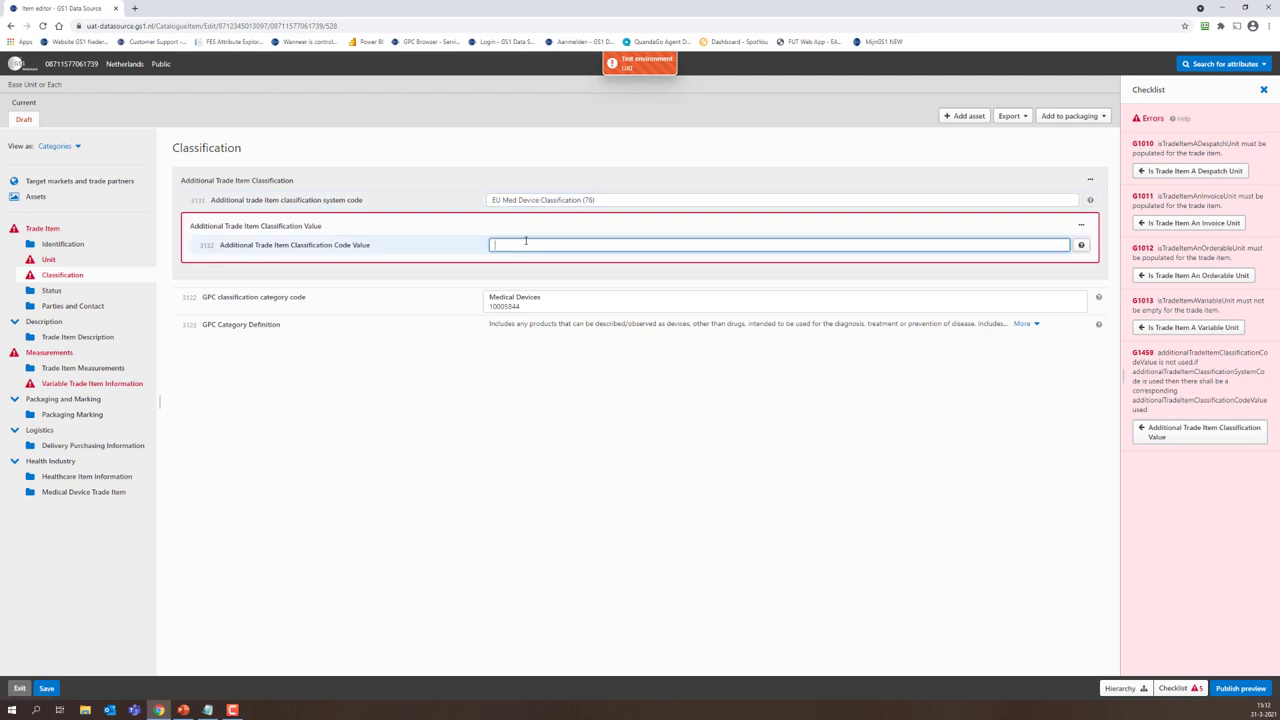
type("EU")
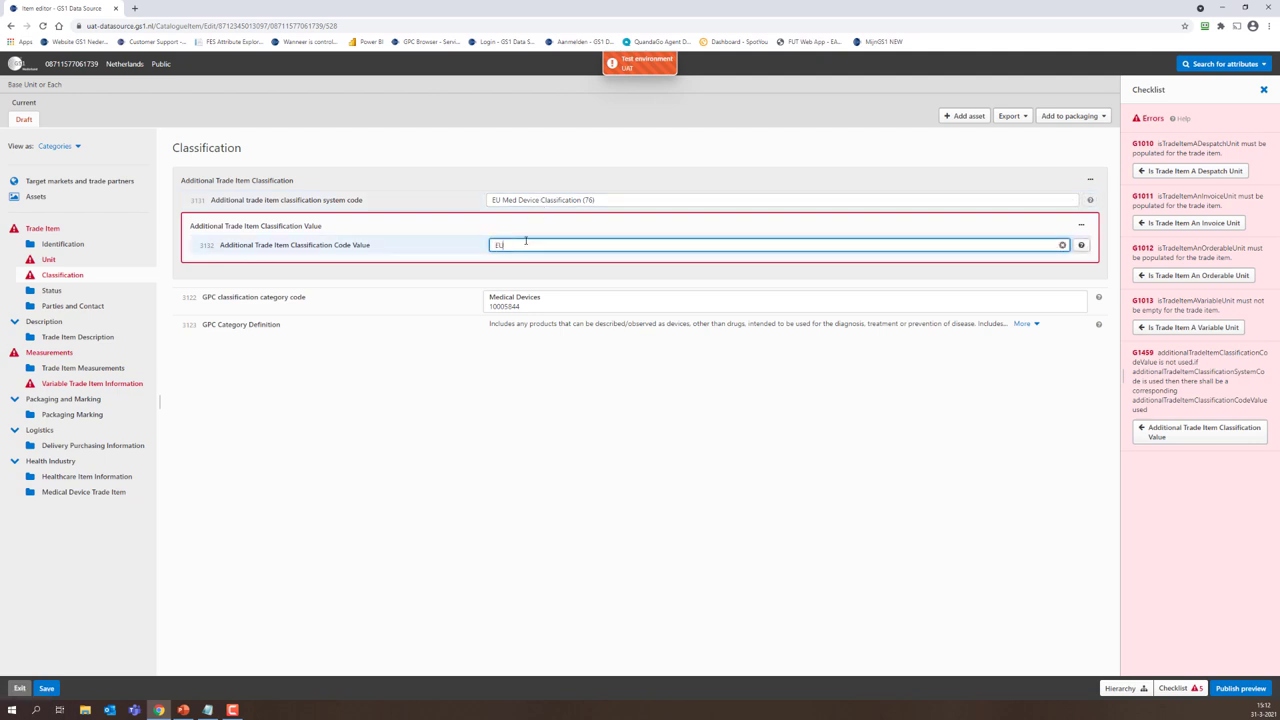
type("_CLASS_III")
left_click(547, 369)
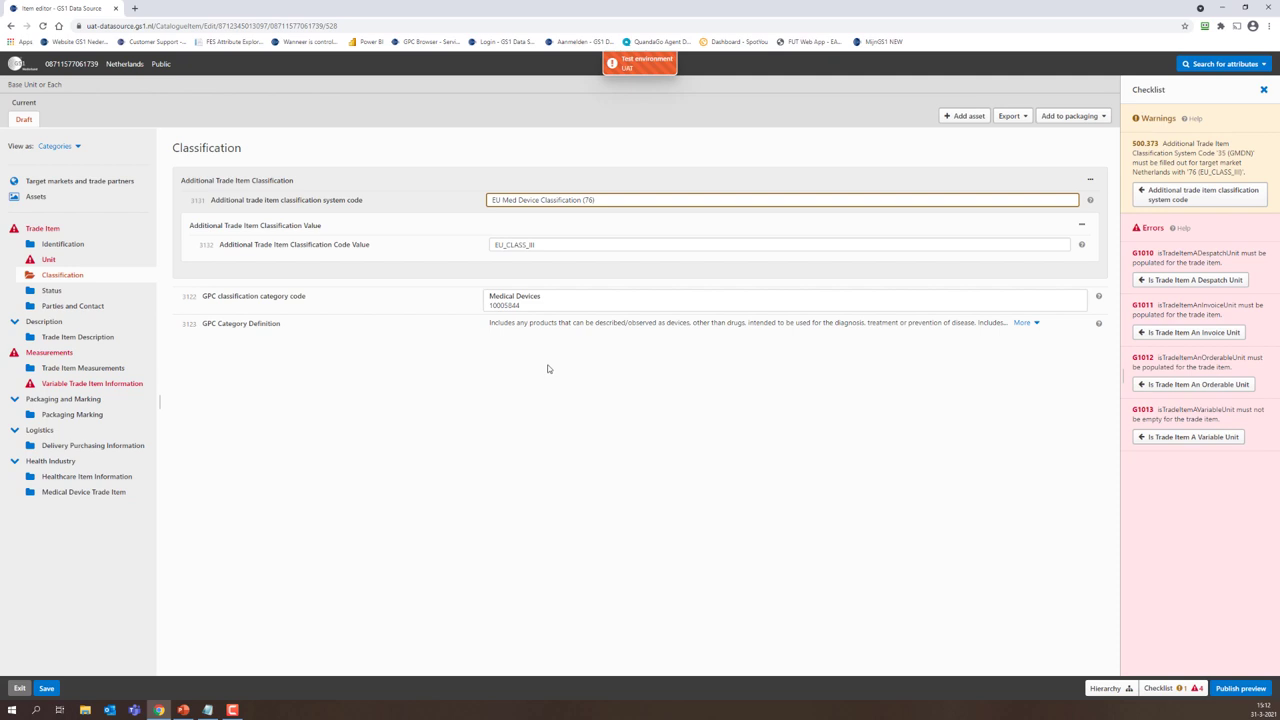
left_click(555, 245)
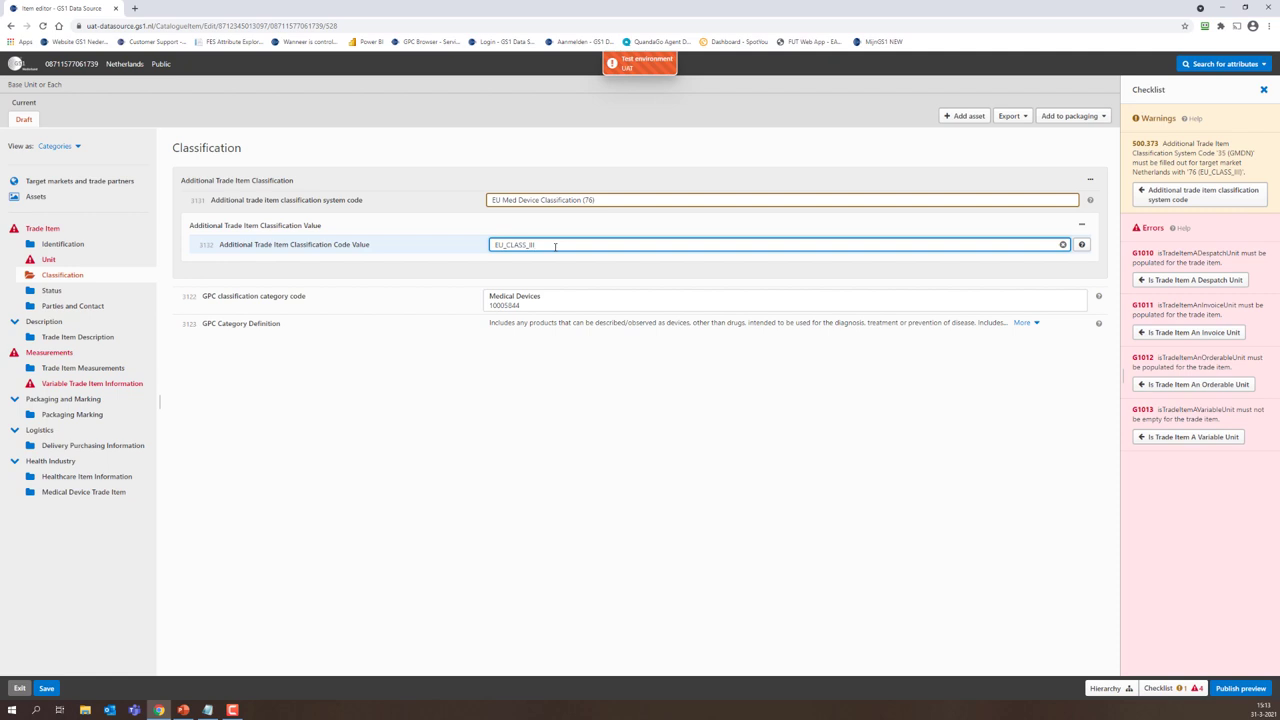
left_click(587, 361)
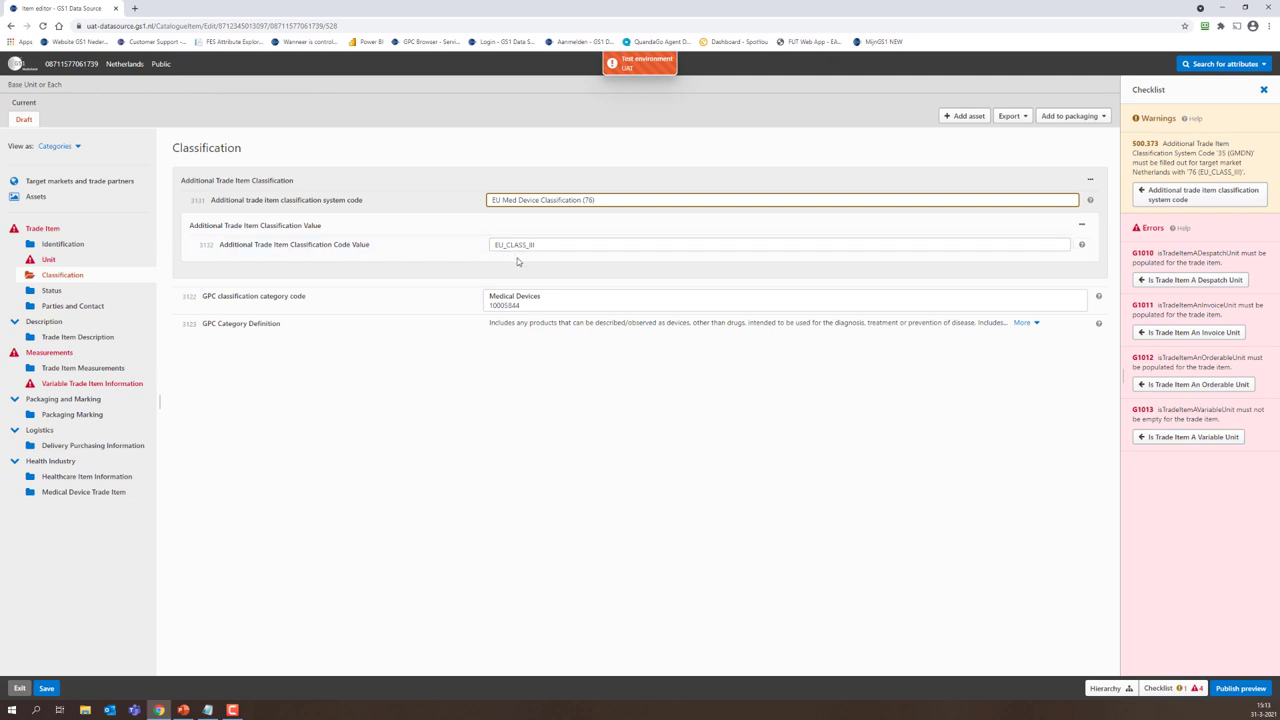
left_click(1090, 180)
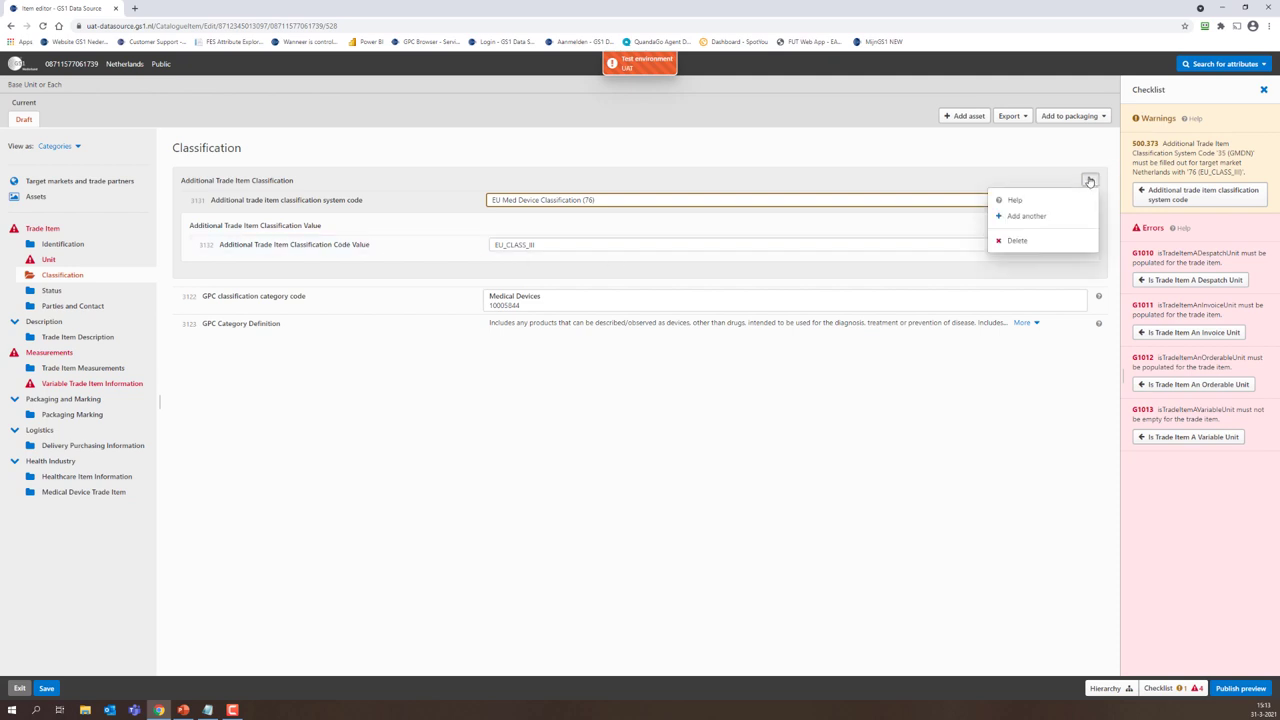
- Add a second classification group with GMDN (35) and code value 12345
left_click(1041, 218)
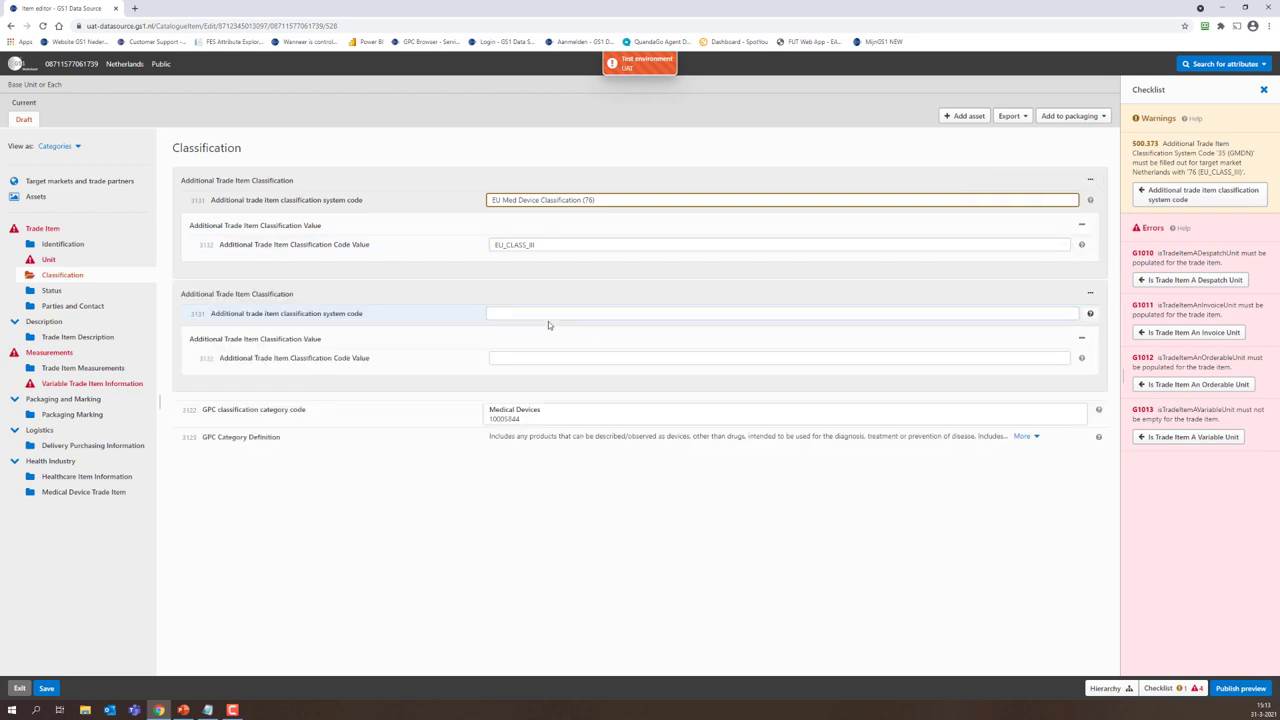
left_click(535, 316)
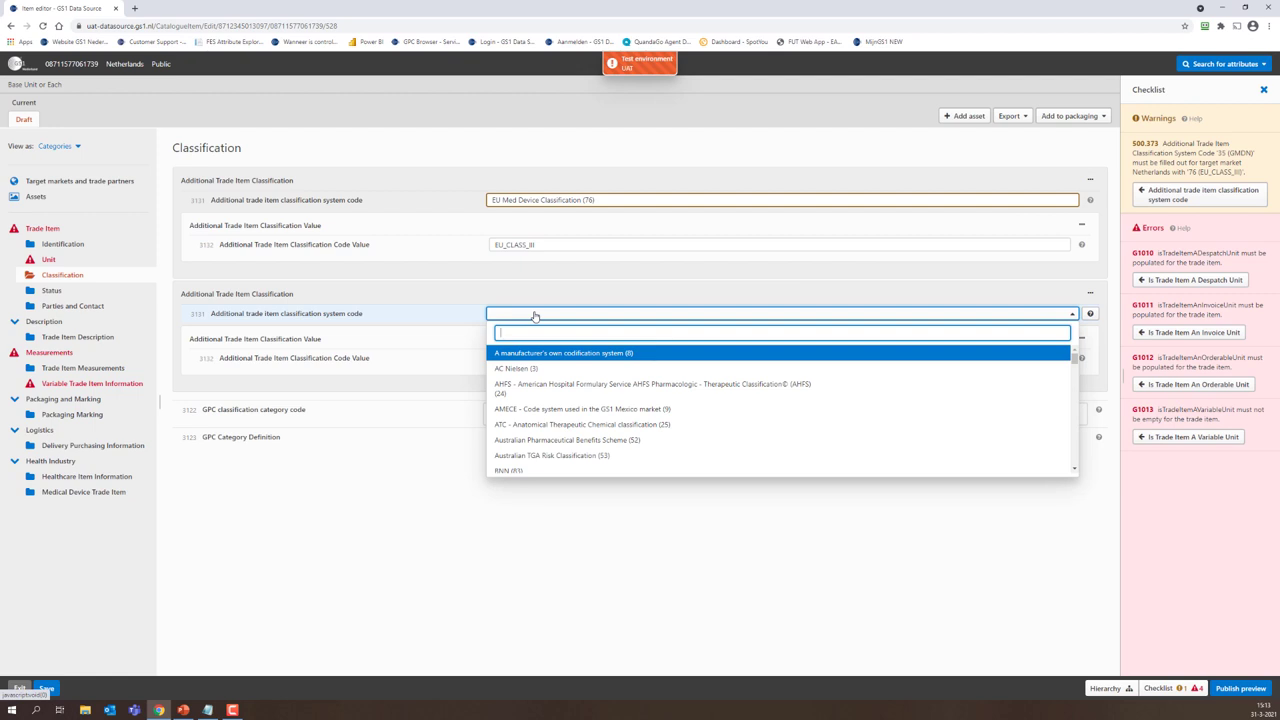
type("g")
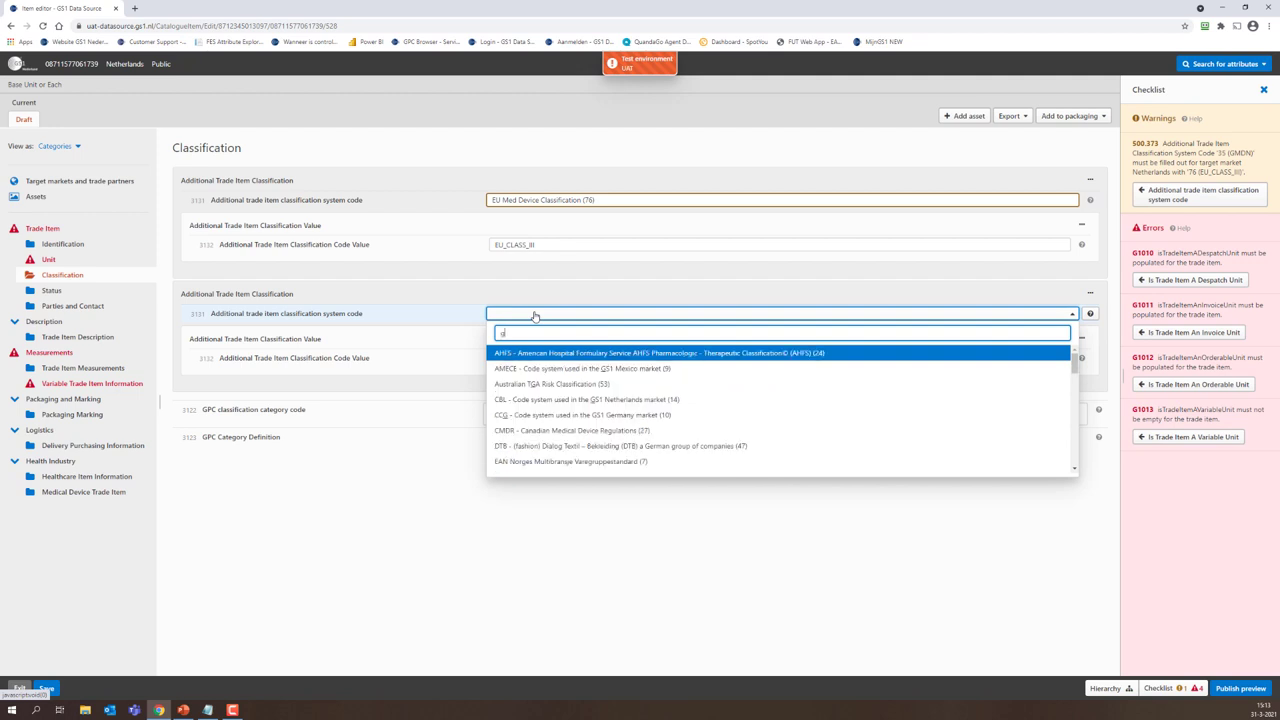
type("mdn")
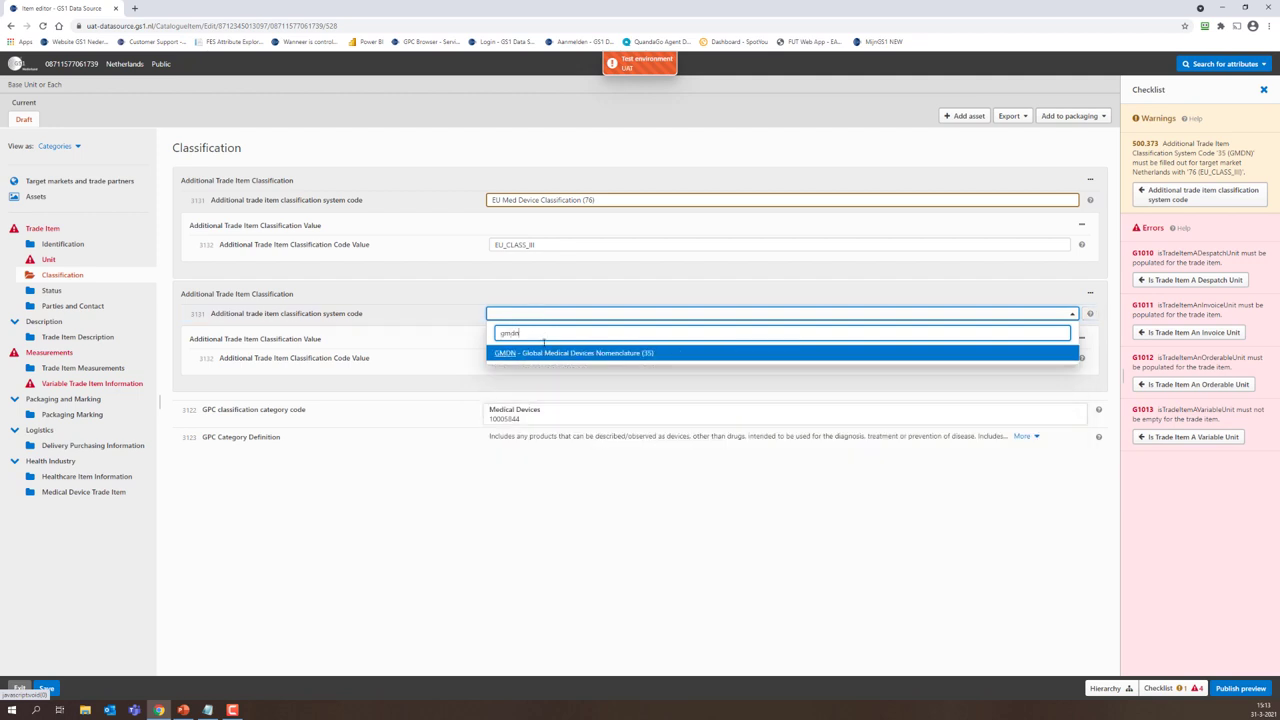
left_click(545, 353)
left_click(543, 357)
type("2345")
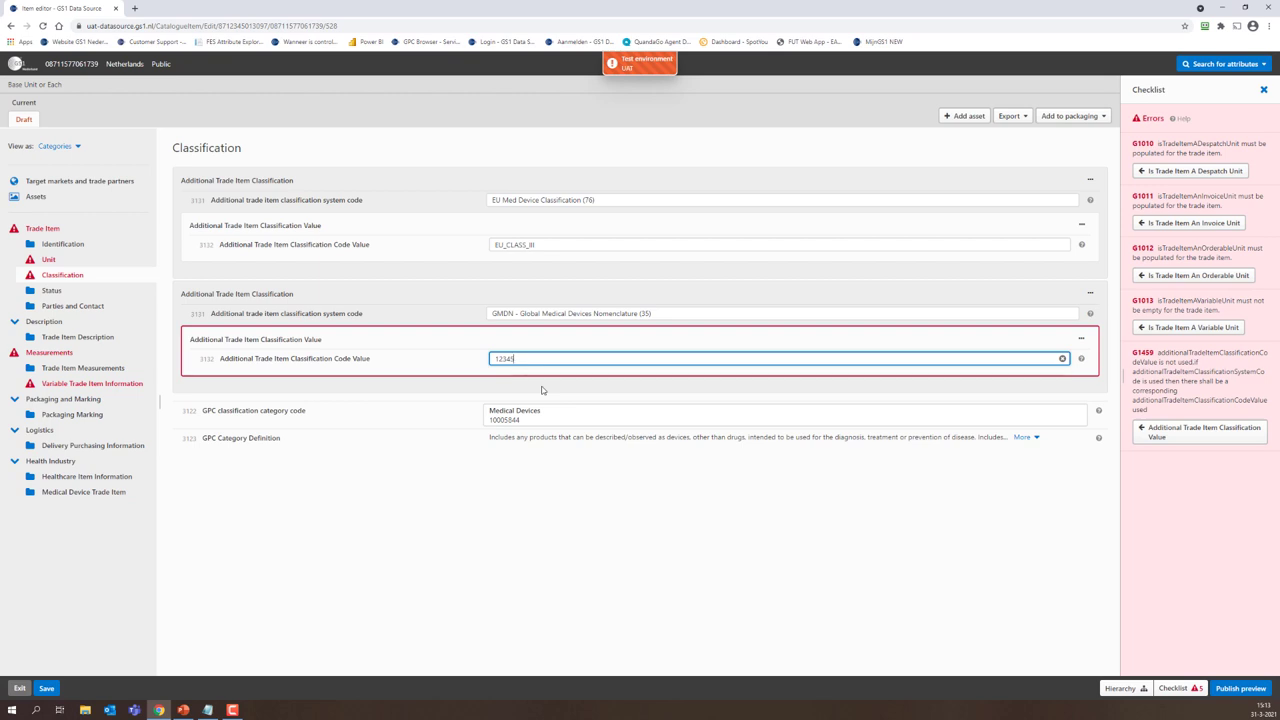
left_click(574, 514)
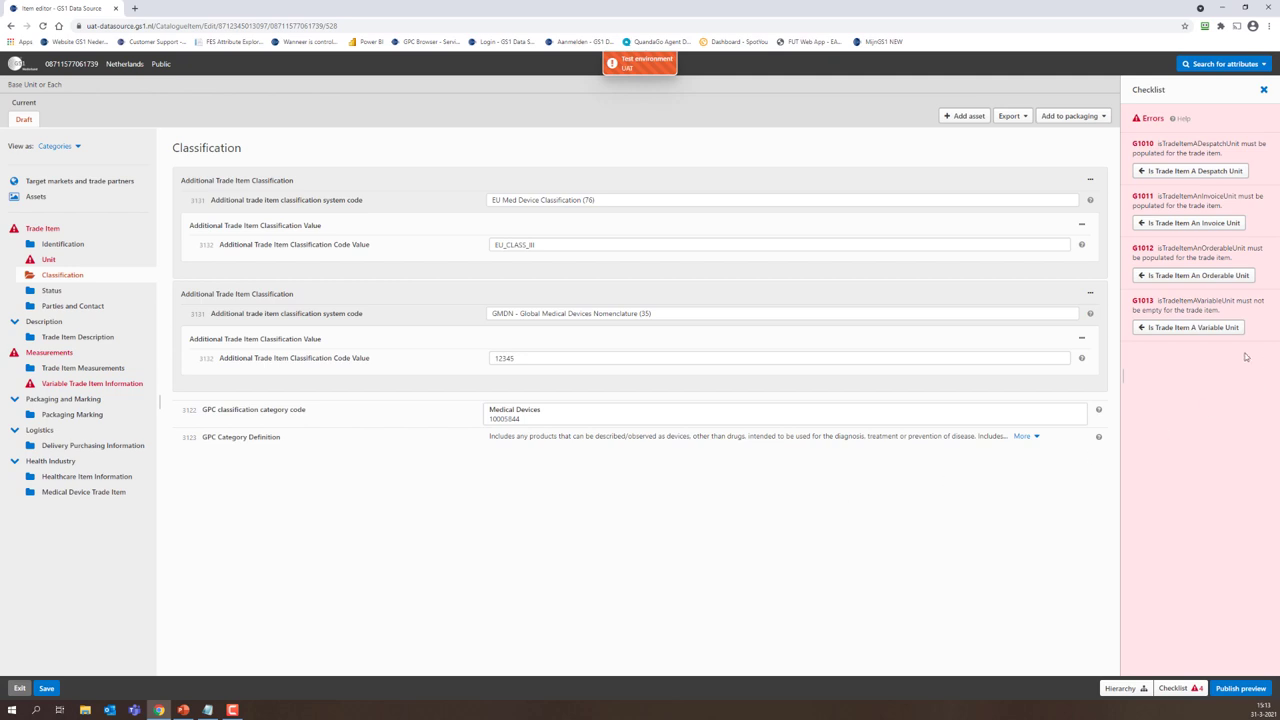
- Set Despatch Unit, Invoice Unit and Orderable Unit all to True
left_click(1190, 171)
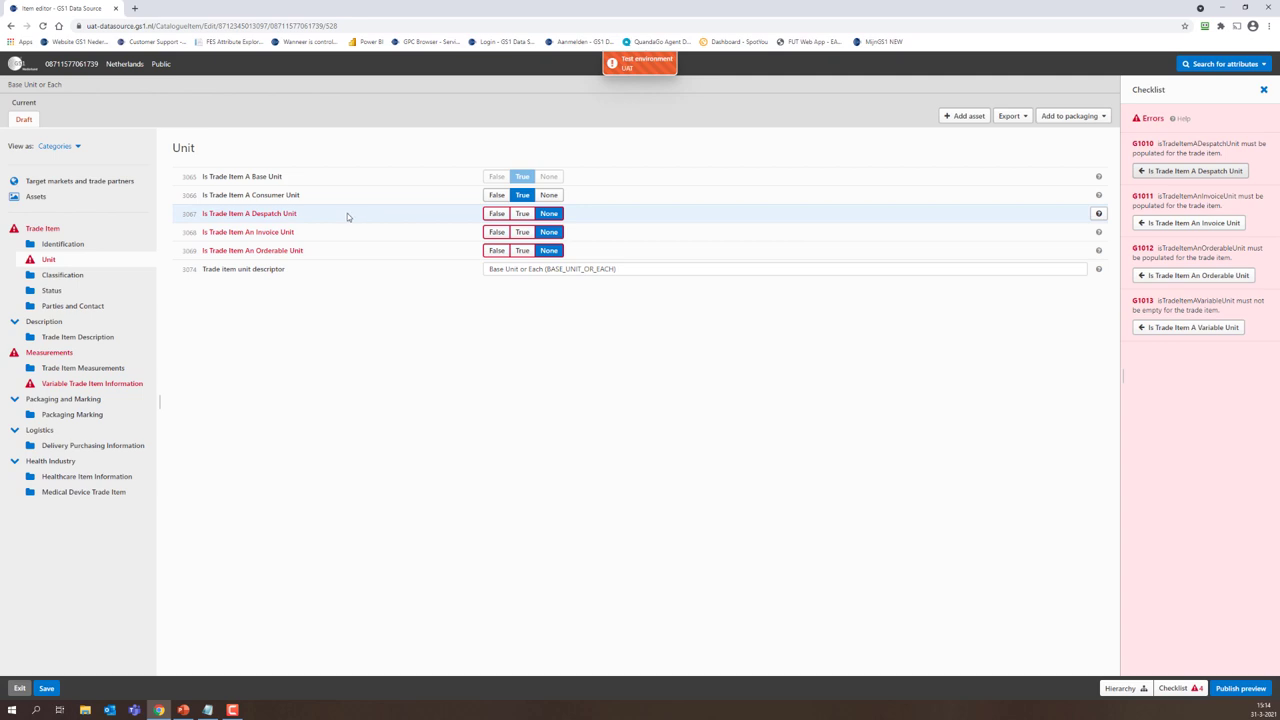
left_click(524, 214)
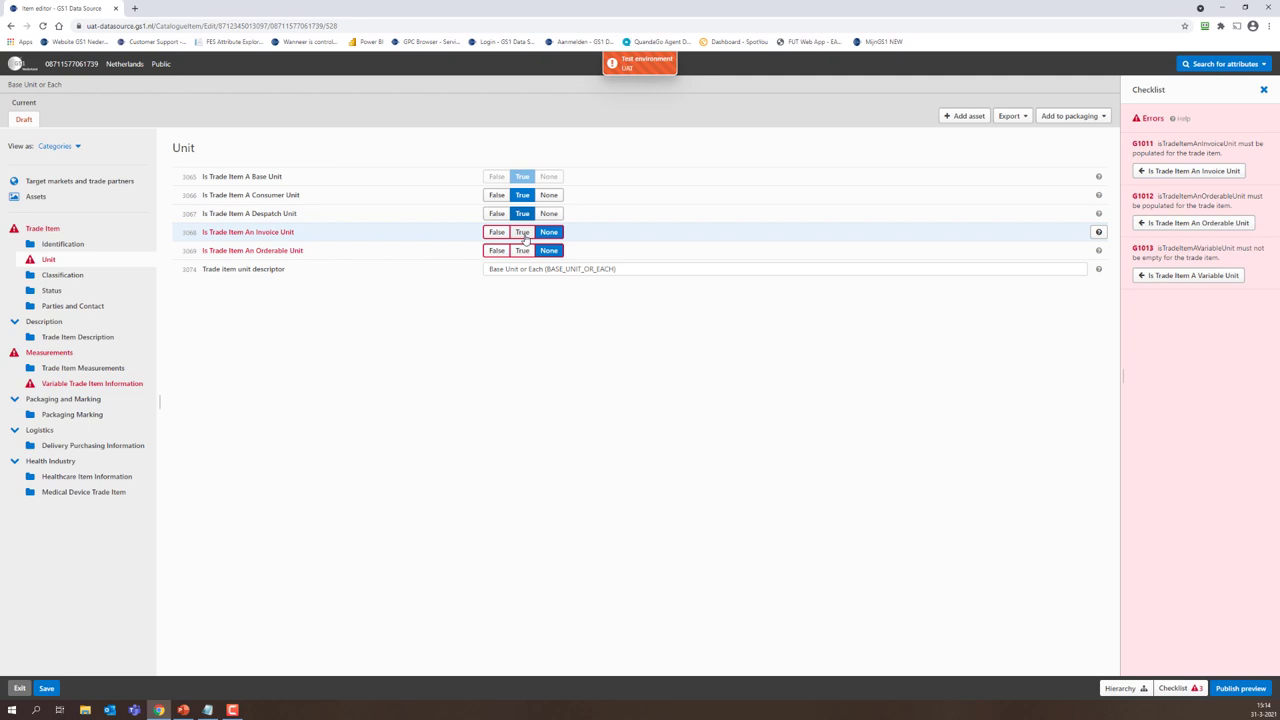
left_click(523, 235)
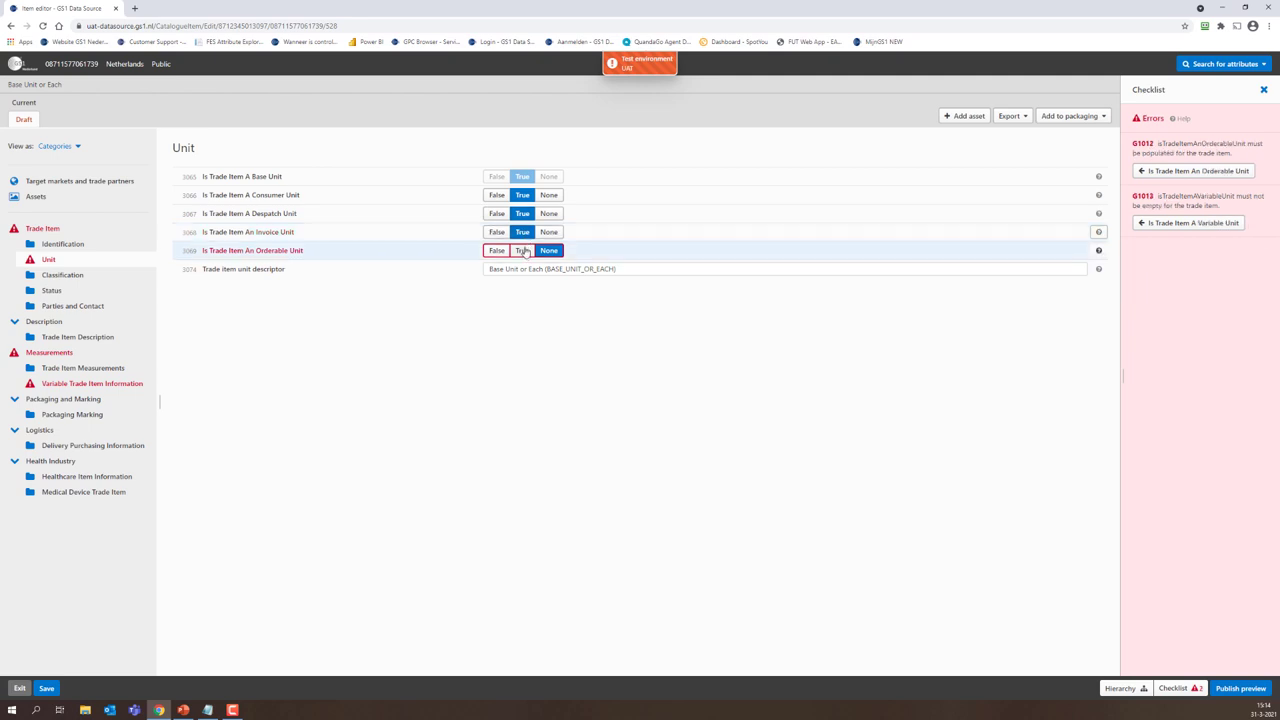
left_click(523, 251)
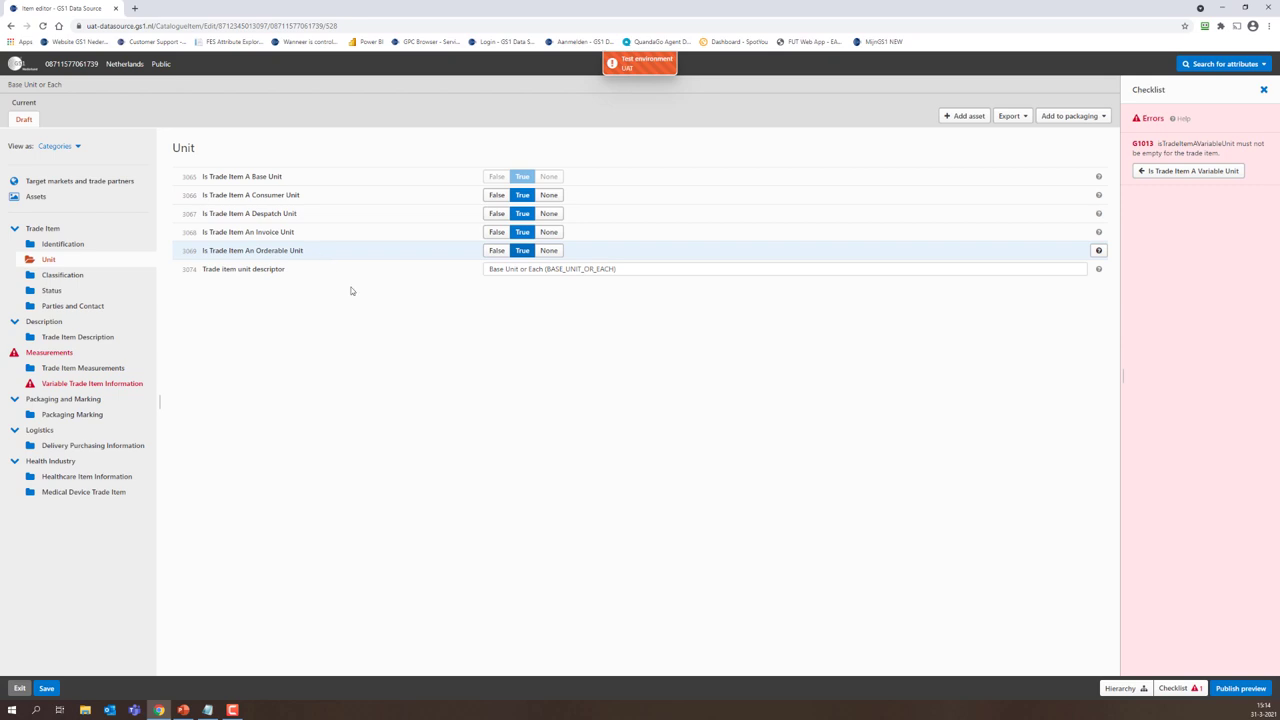
left_click(1217, 172)
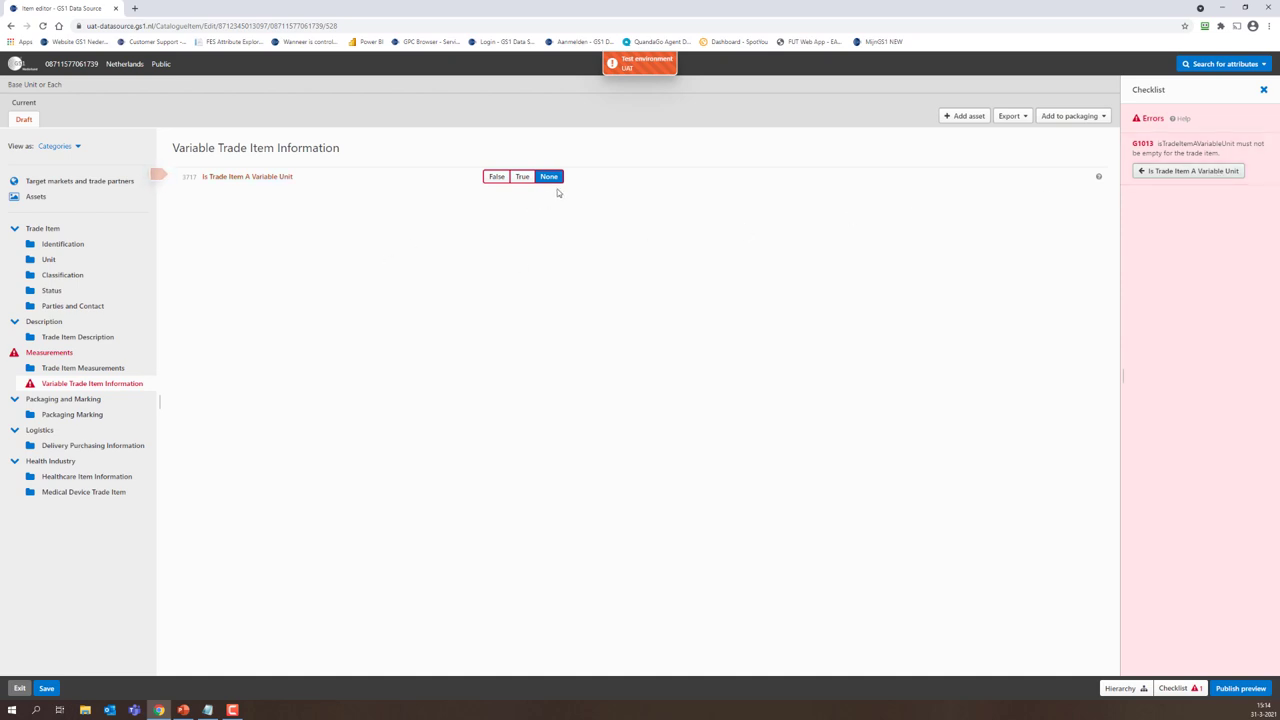
- Set Is Trade Item A Variable Unit to False, leaving the checklist error-free
key("Right")
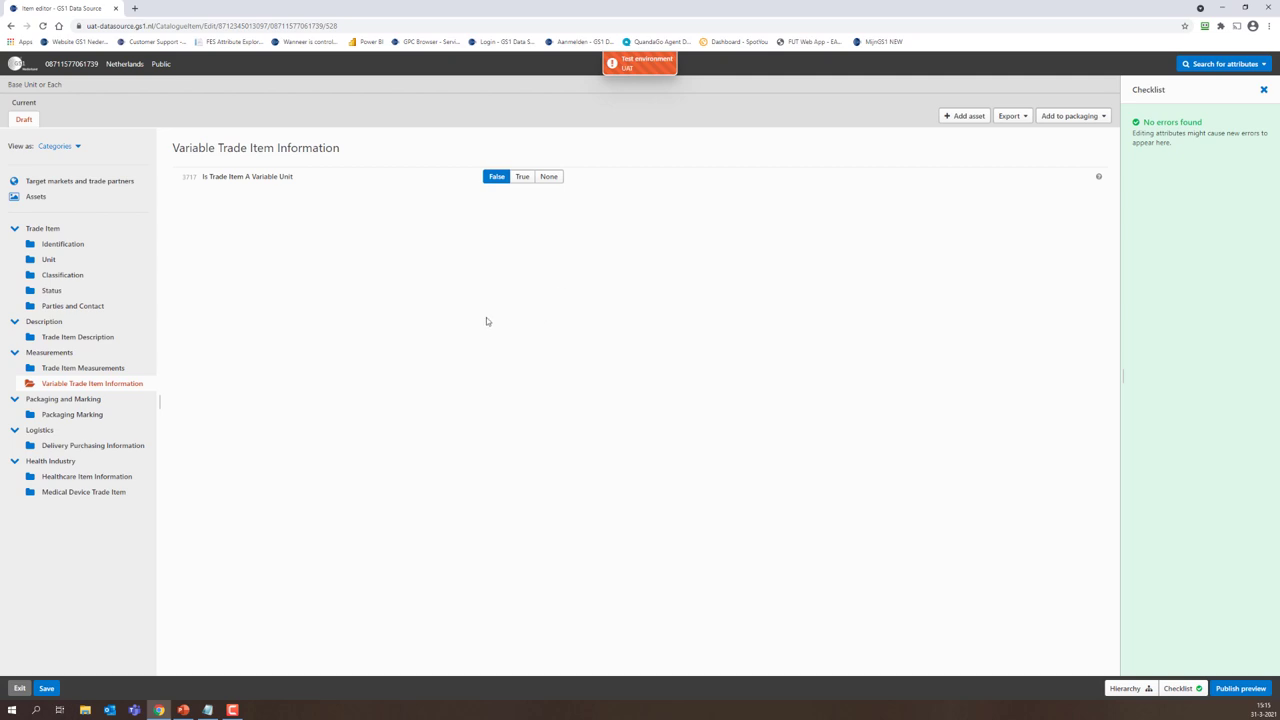
- Save the draft item's edits, bringing up the Publish preview
left_click(47, 689)
- Preview publishing the item and bring up the Netherlands 'Who should see this?' visibility choice
left_click(1241, 689)
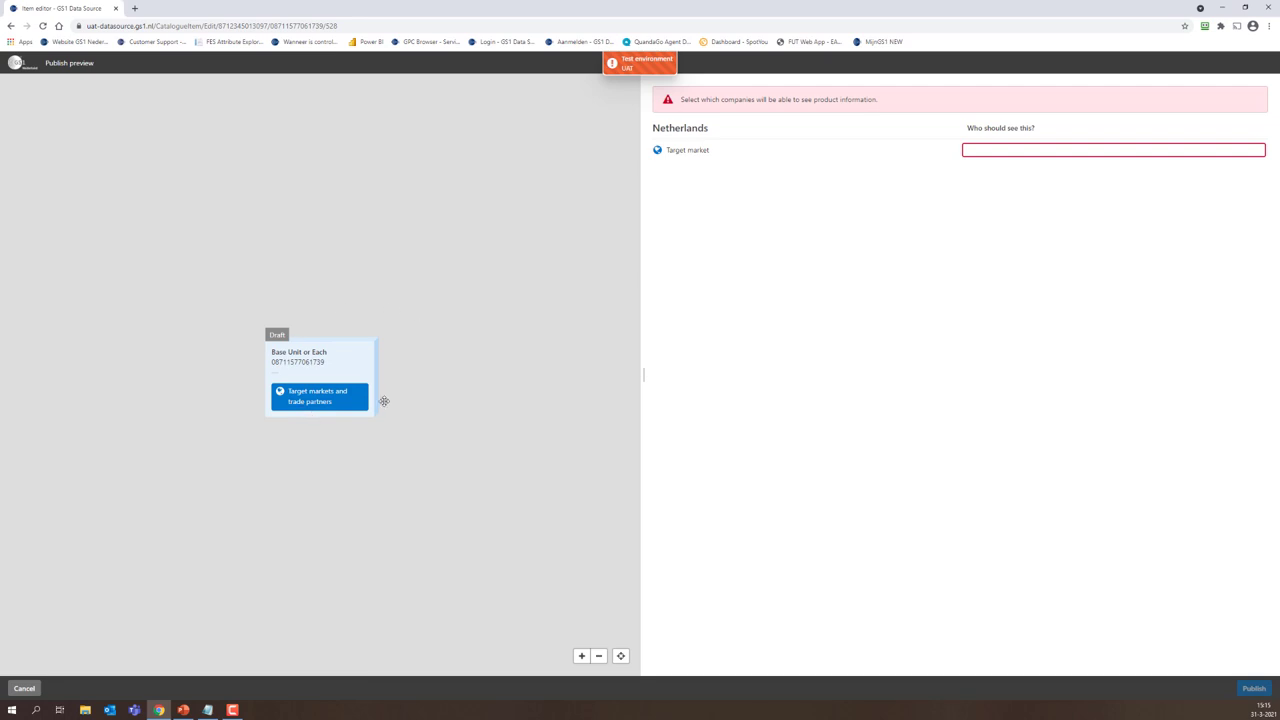
left_click(972, 156)
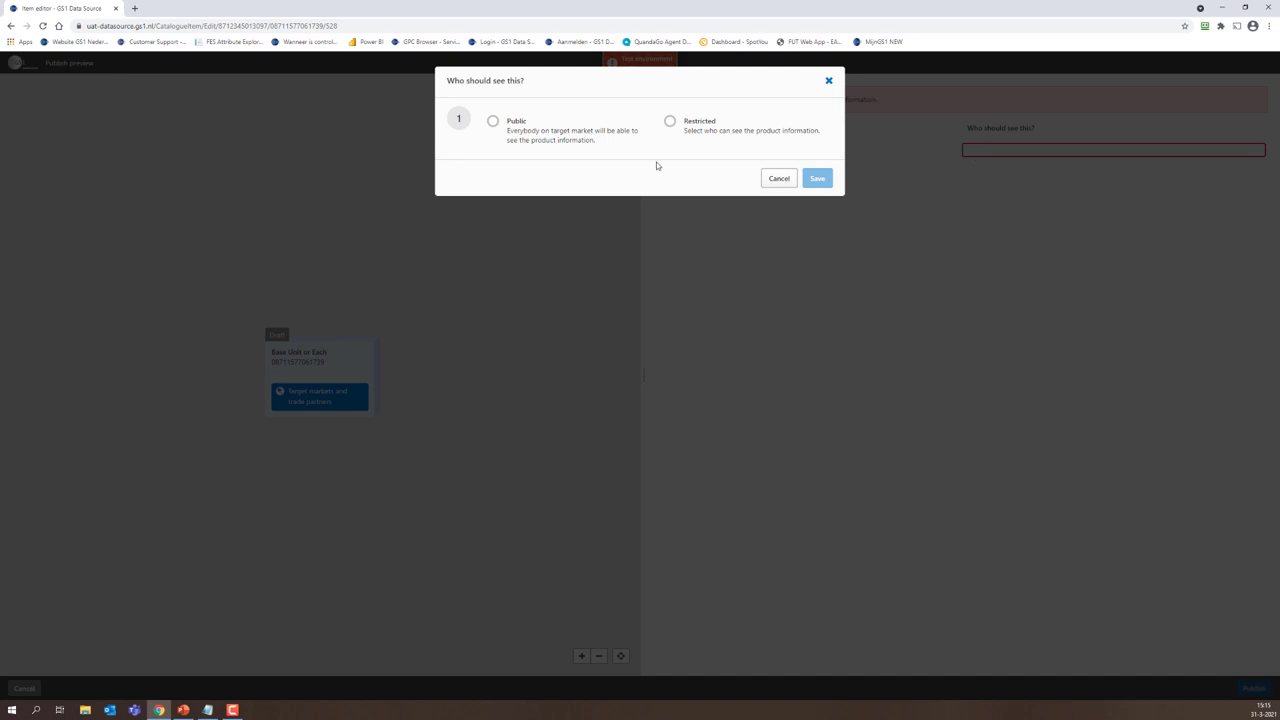
- Set visibility to Restricted, limited to individual data recipients rather than a recipient group
left_click(552, 142)
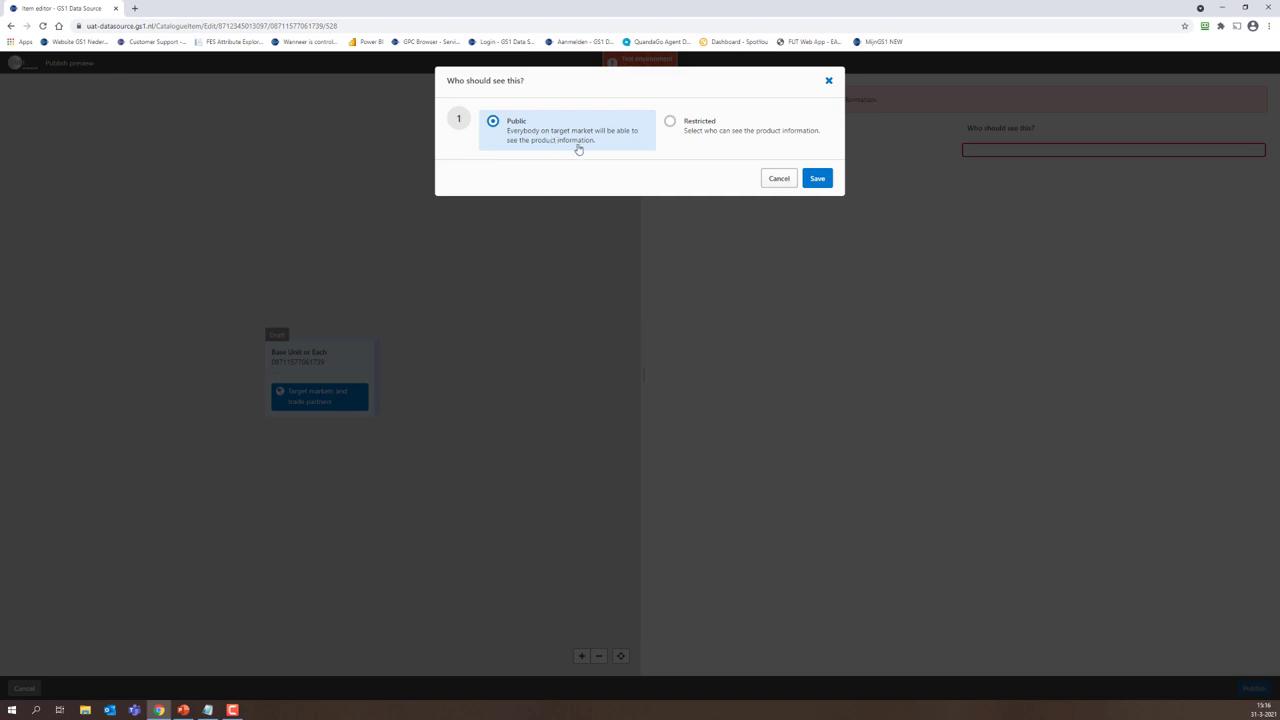
left_click(725, 138)
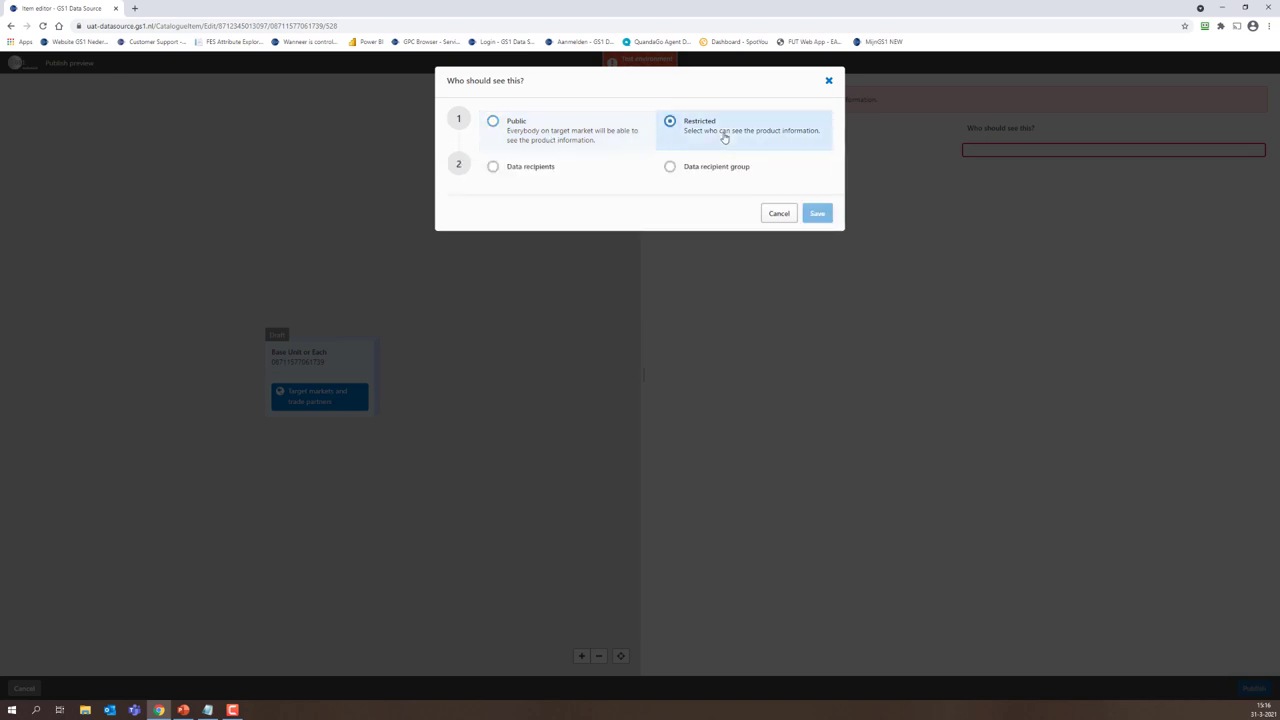
left_click(572, 180)
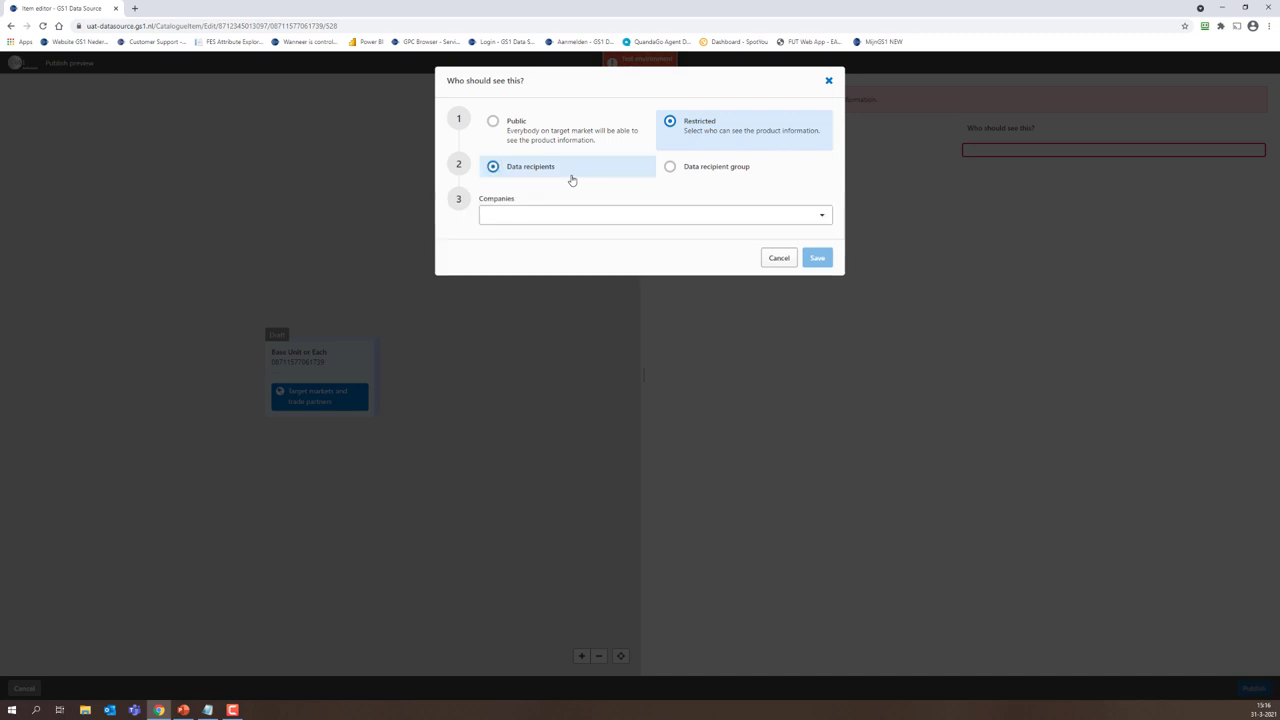
left_click(709, 172)
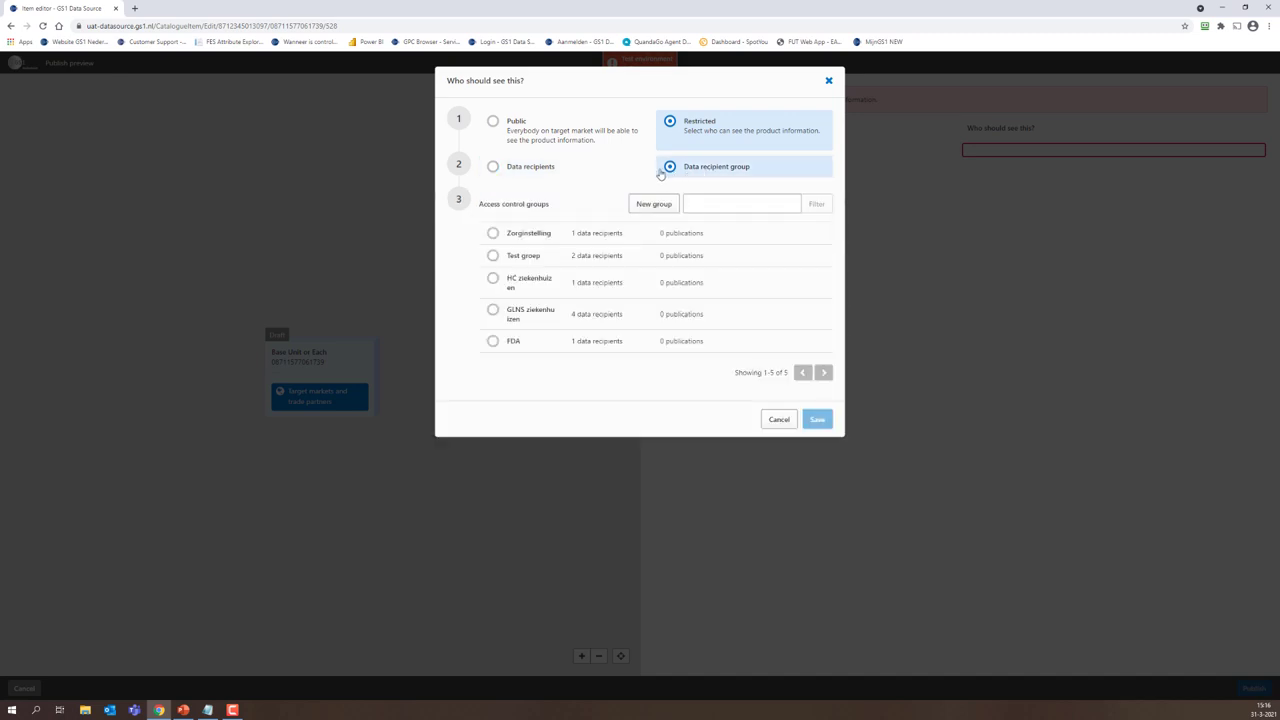
left_click(572, 174)
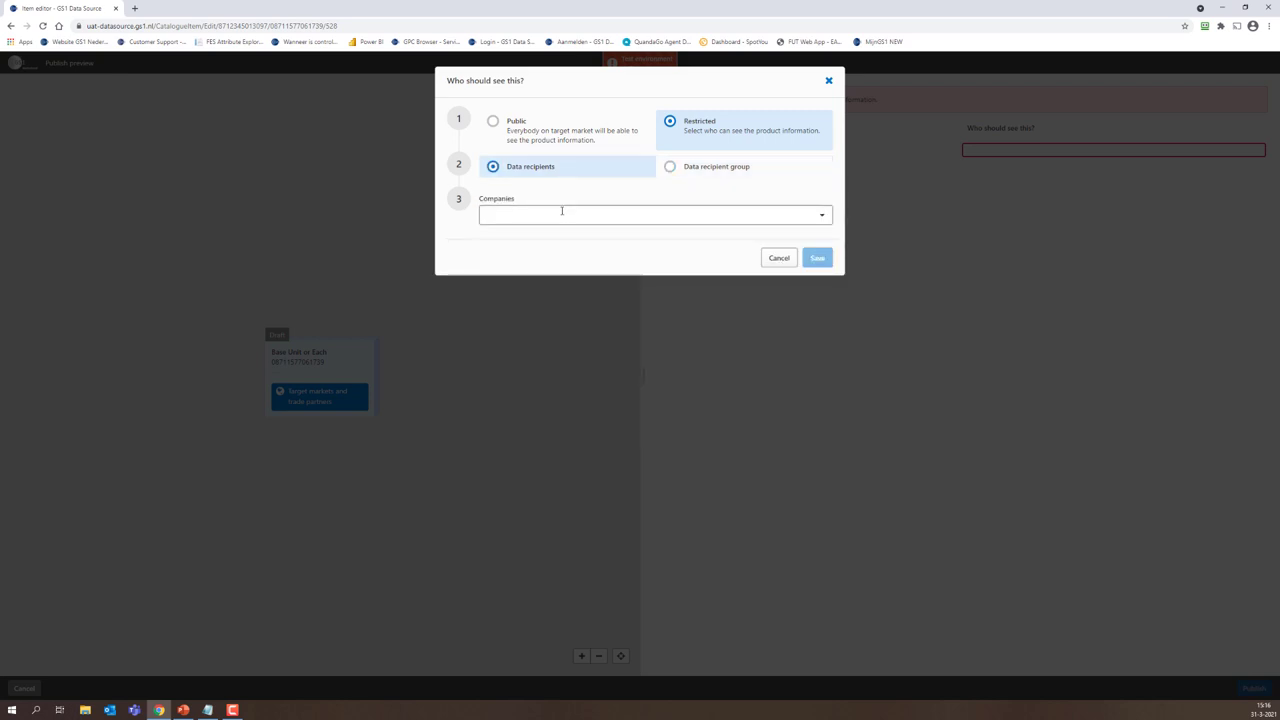
- Add DataRecipient Test Company and Partner to test special characters as recipients via 'test' searches, then remove them
left_click(562, 211)
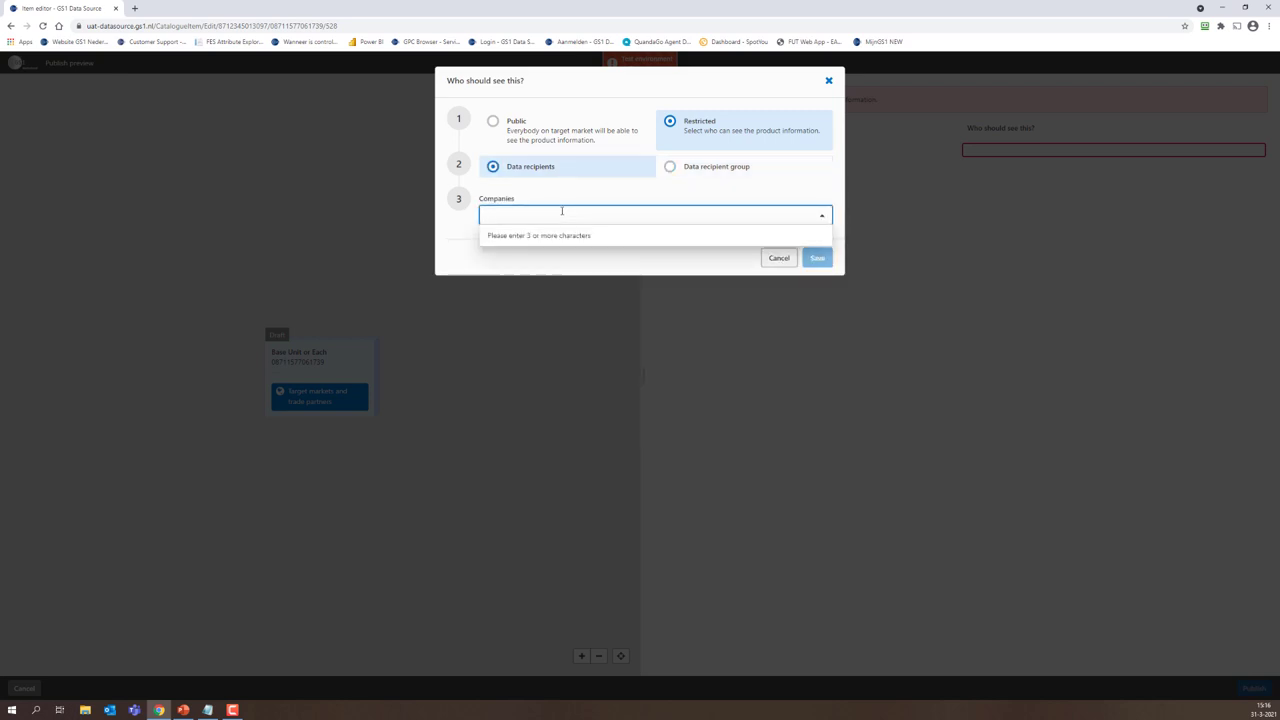
type("gtes")
key("BackSpace")
key("BackSpace")
key("BackSpace")
key("BackSpace")
type("test")
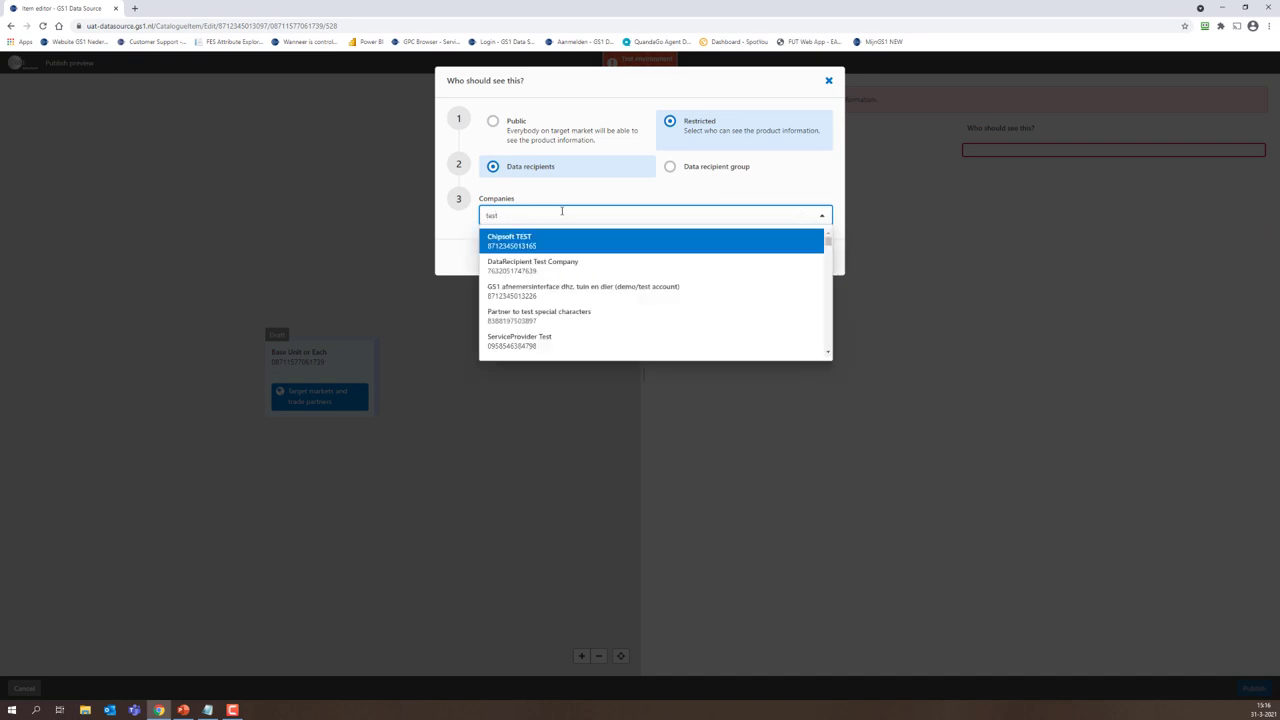
left_click(567, 274)
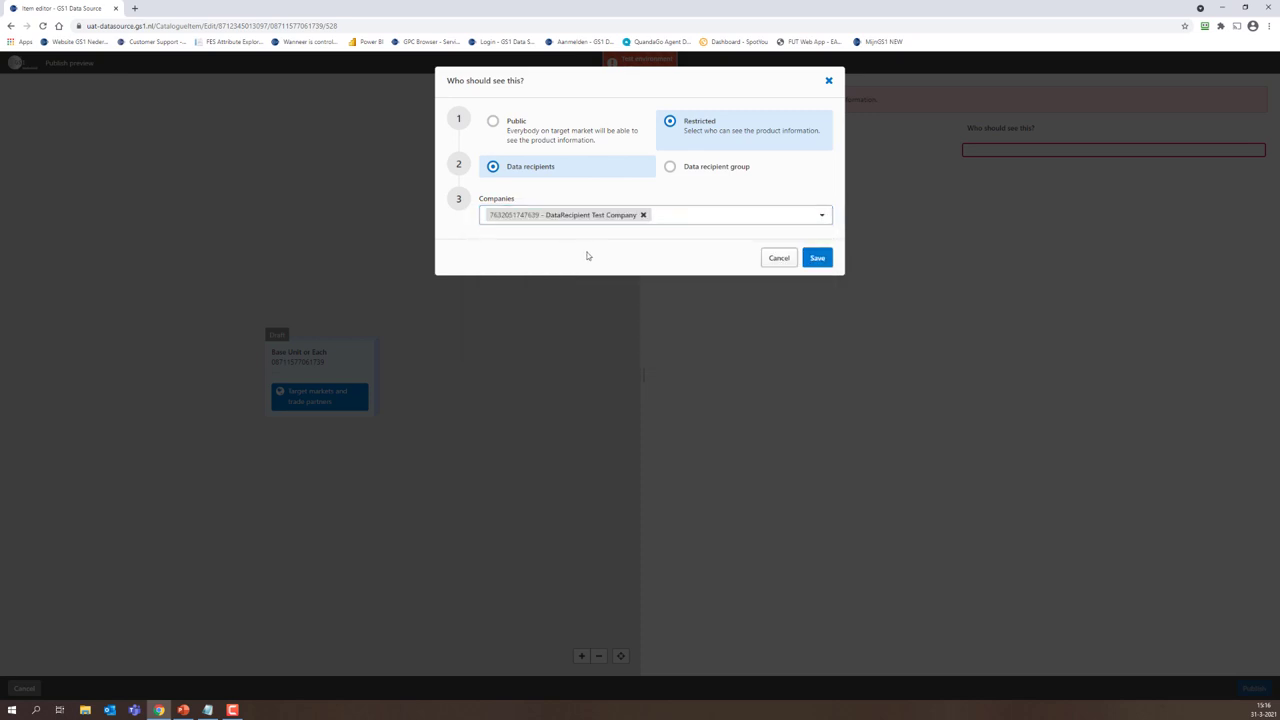
left_click(708, 208)
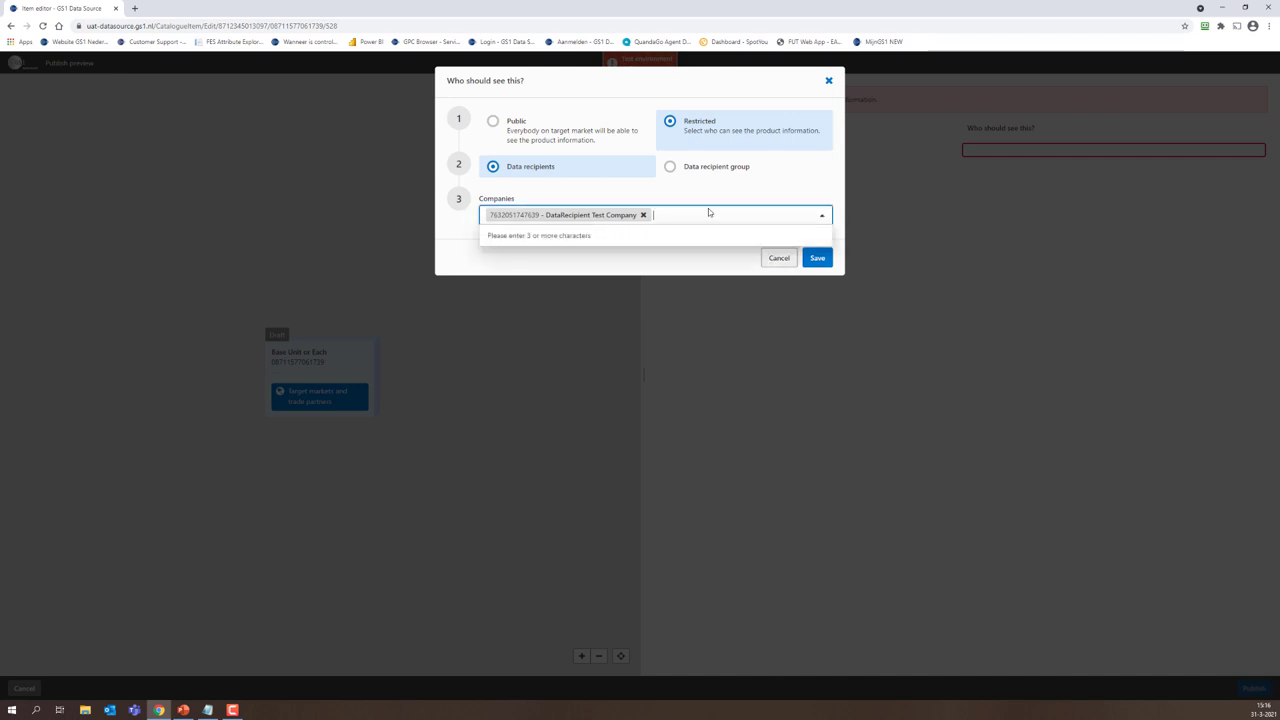
type("test")
left_click(657, 290)
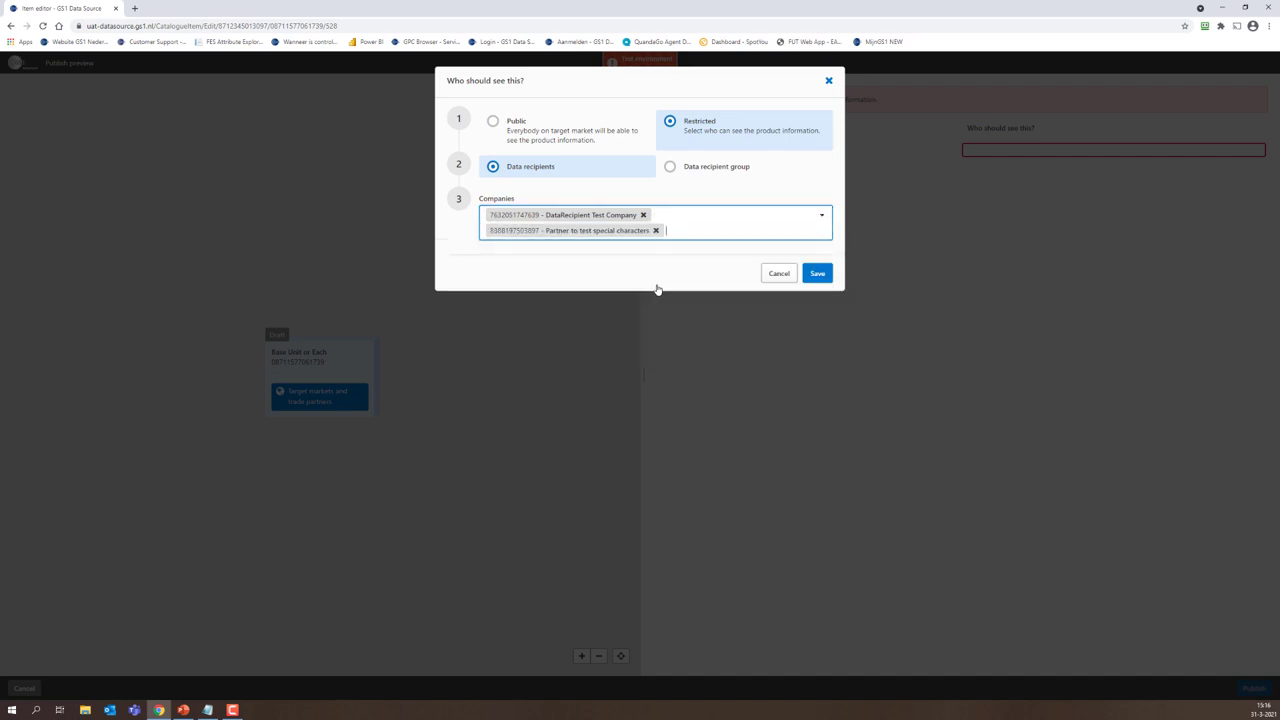
left_click(657, 234)
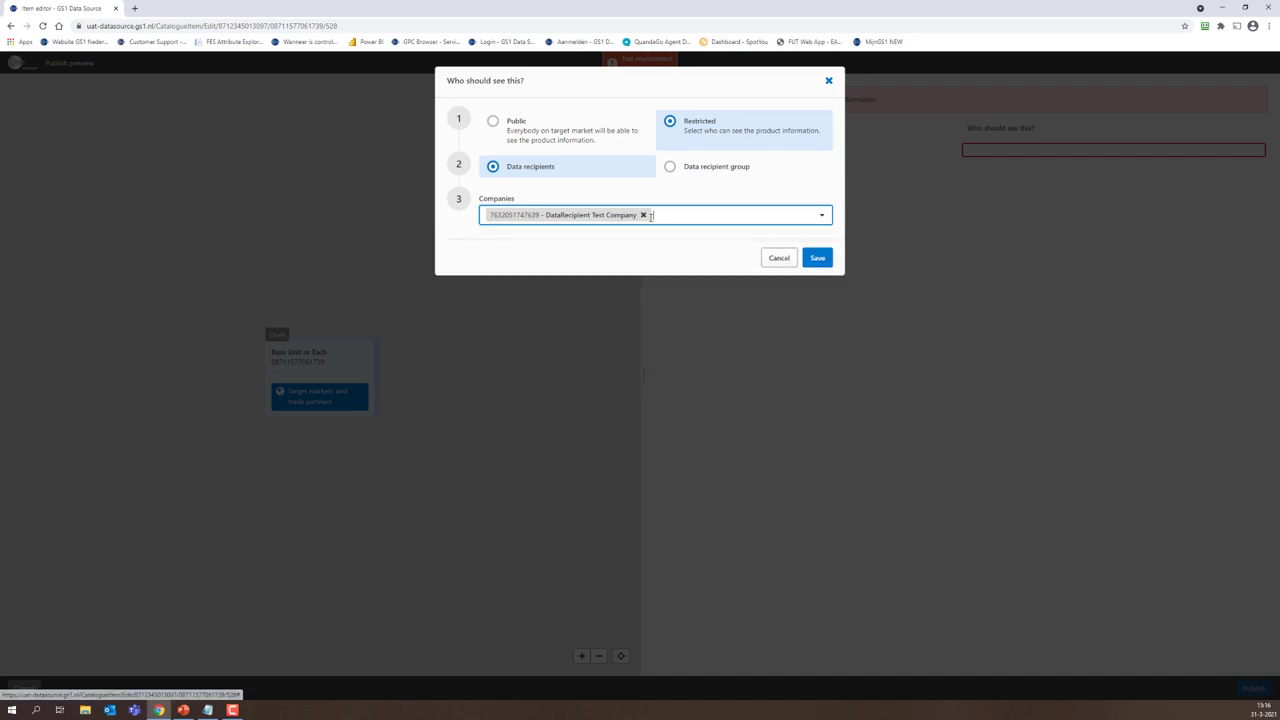
- Restrict visibility to the Zorginstelling recipient group, after reviewing its single member in the group editor
left_click(698, 169)
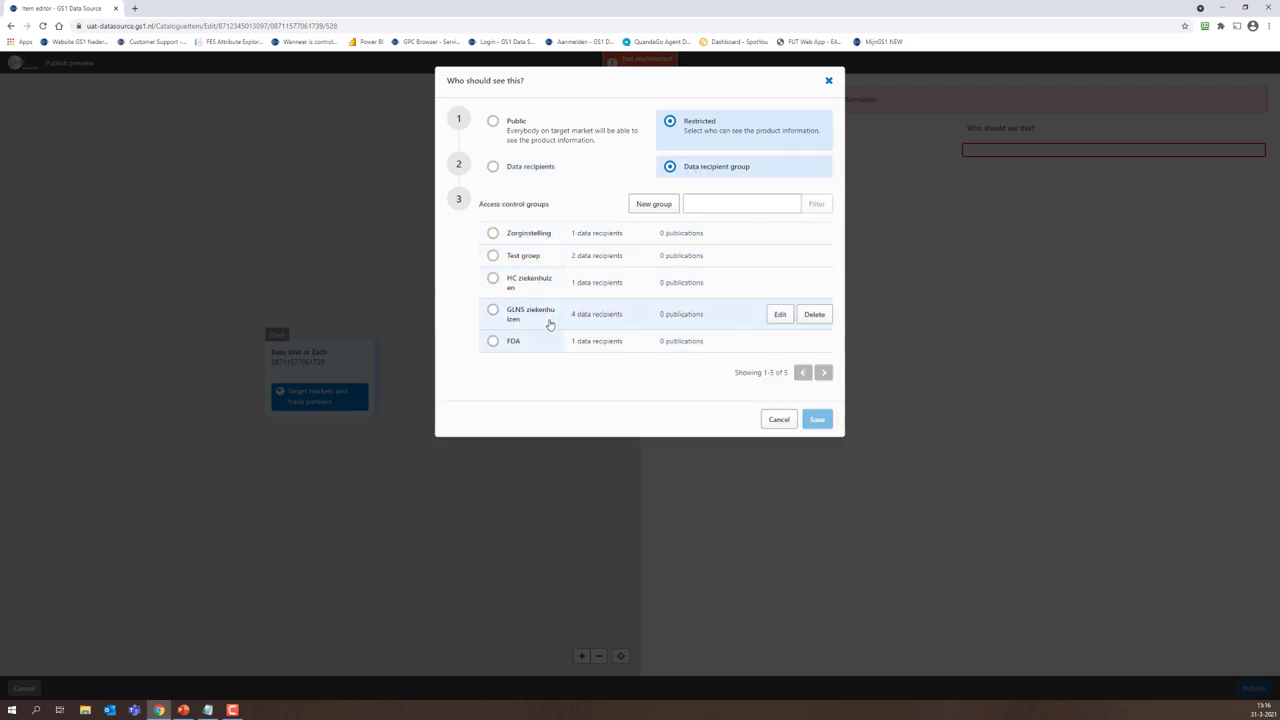
left_click(493, 279)
left_click(491, 236)
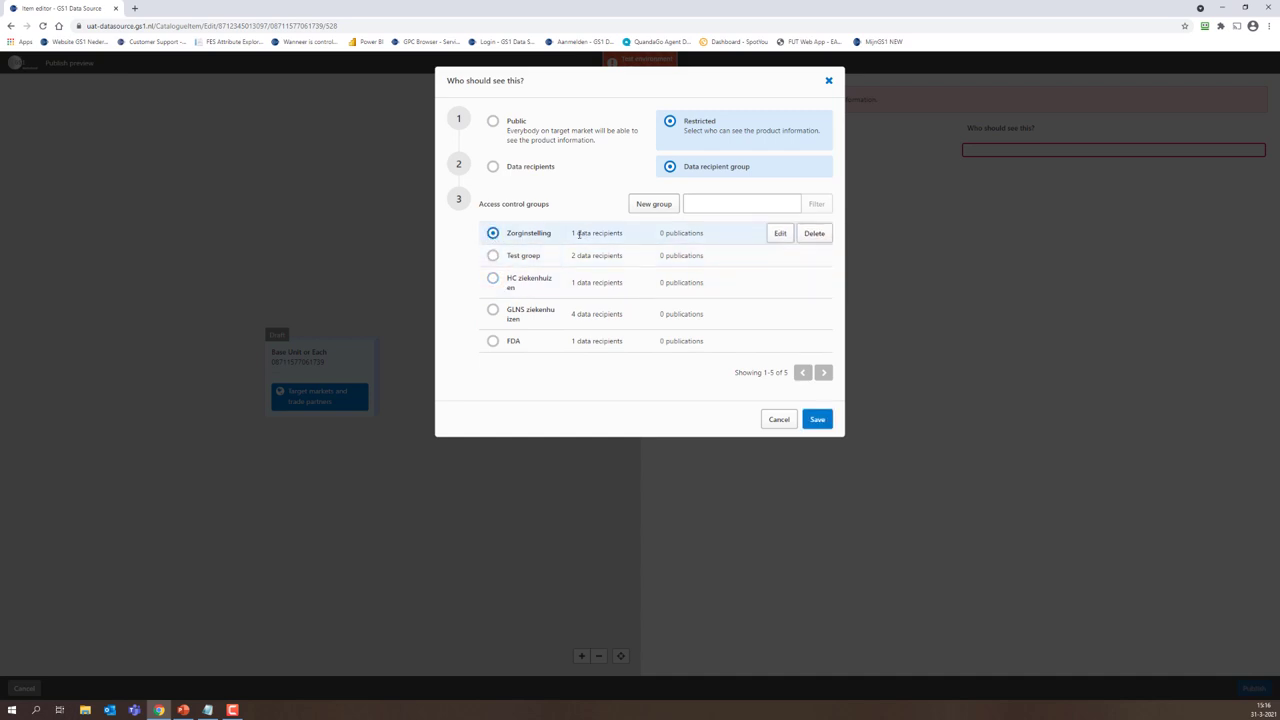
left_click(780, 234)
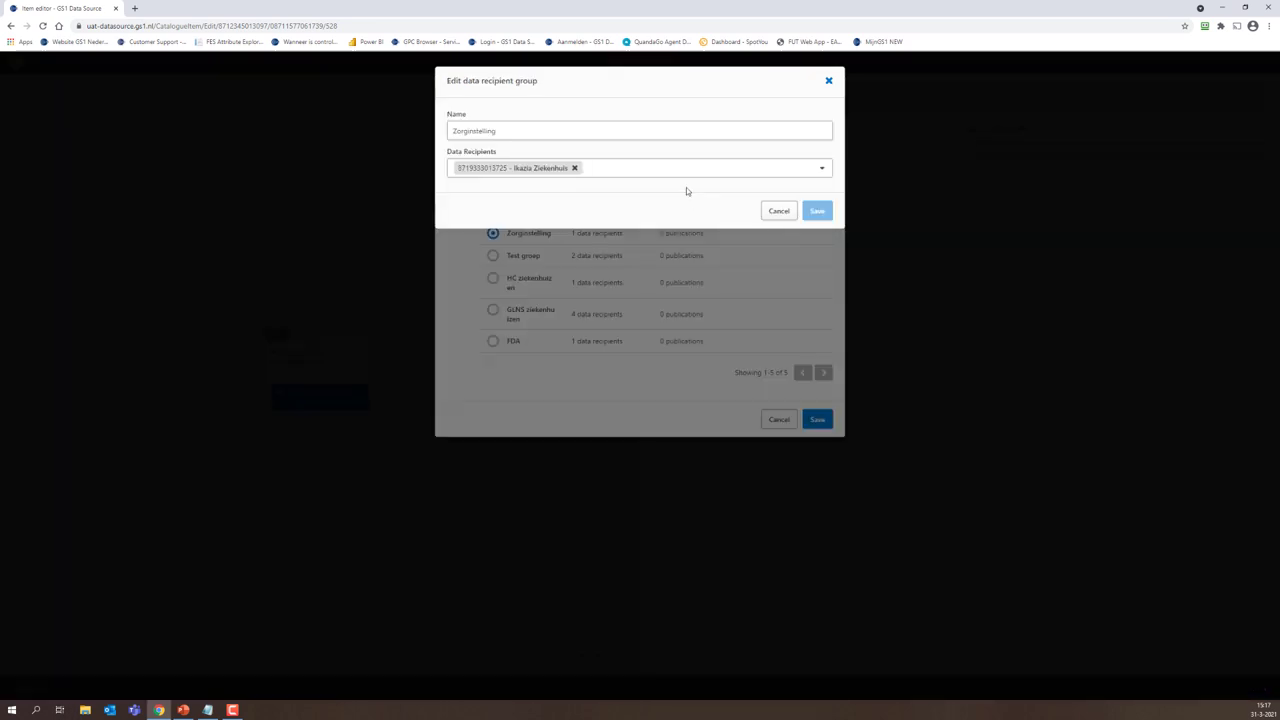
left_click(622, 172)
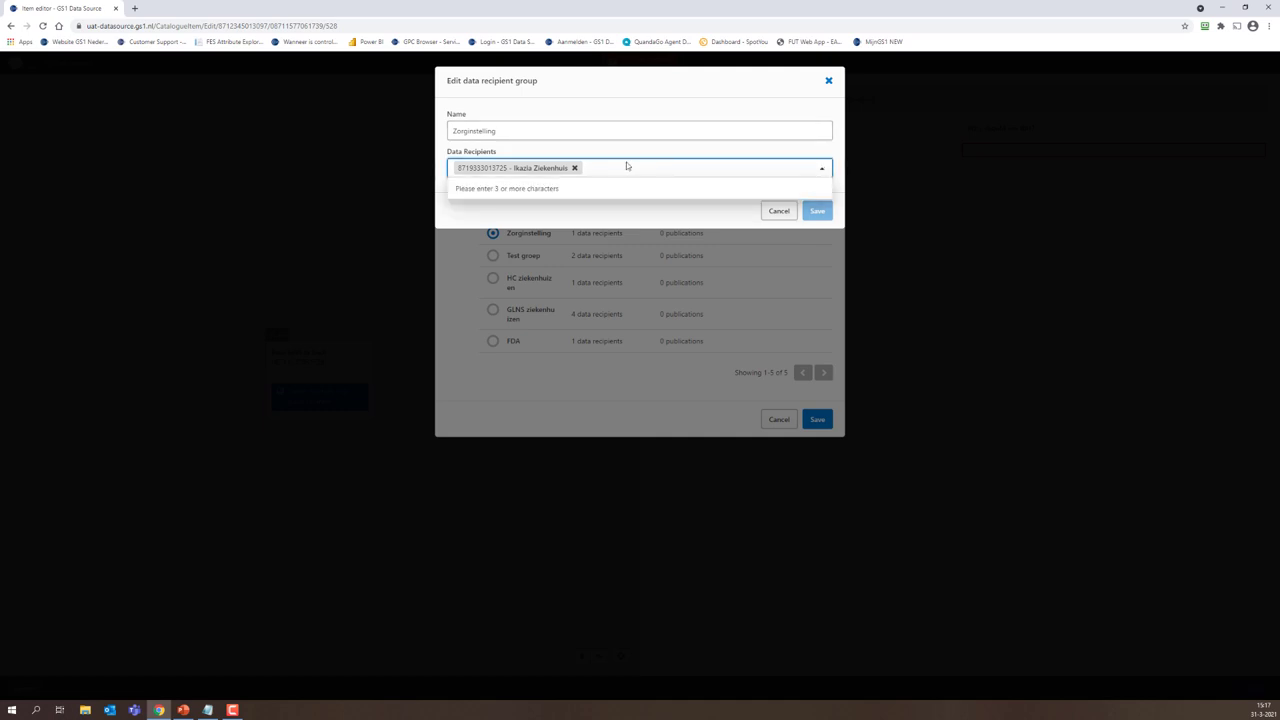
left_click(536, 133)
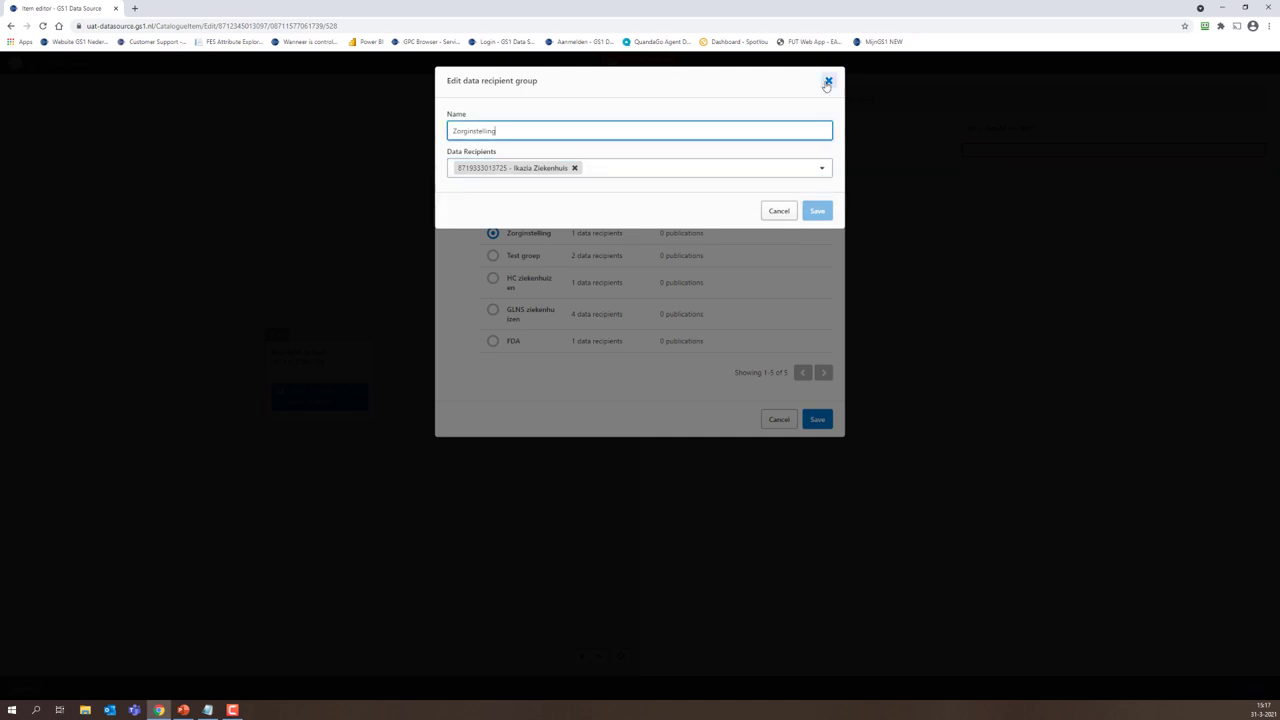
left_click(828, 81)
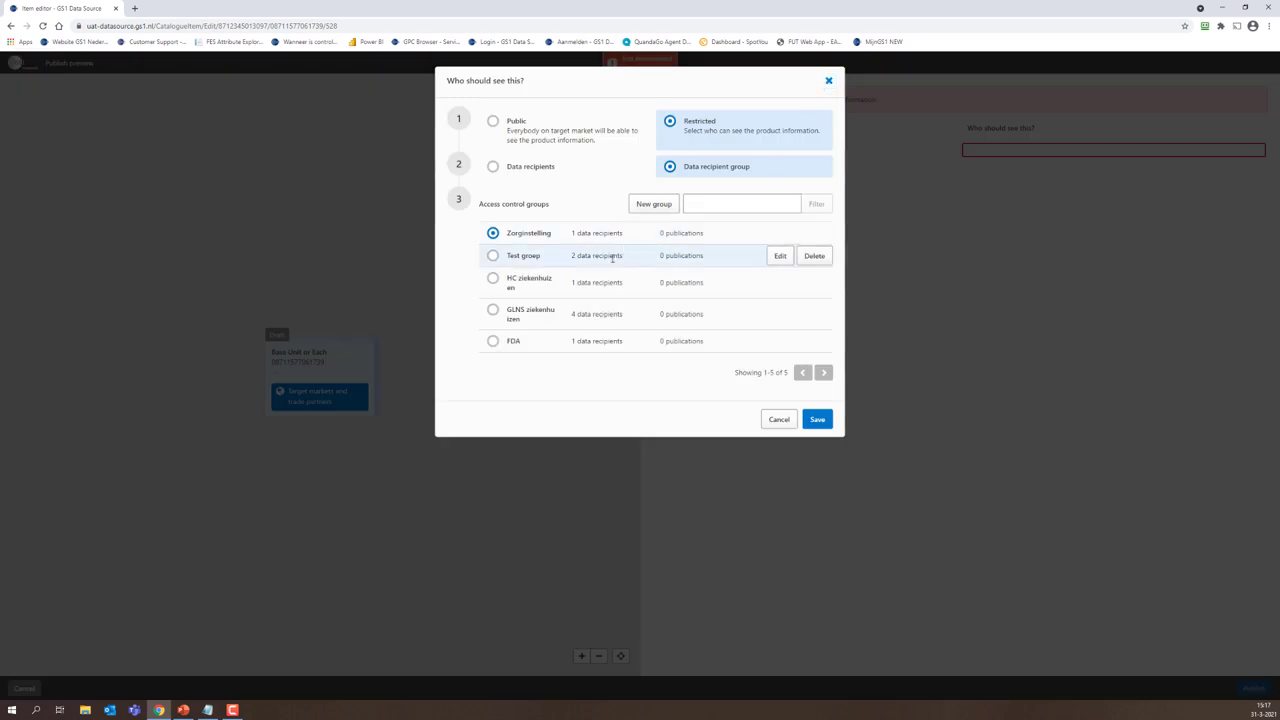
mouse_move(635, 238)
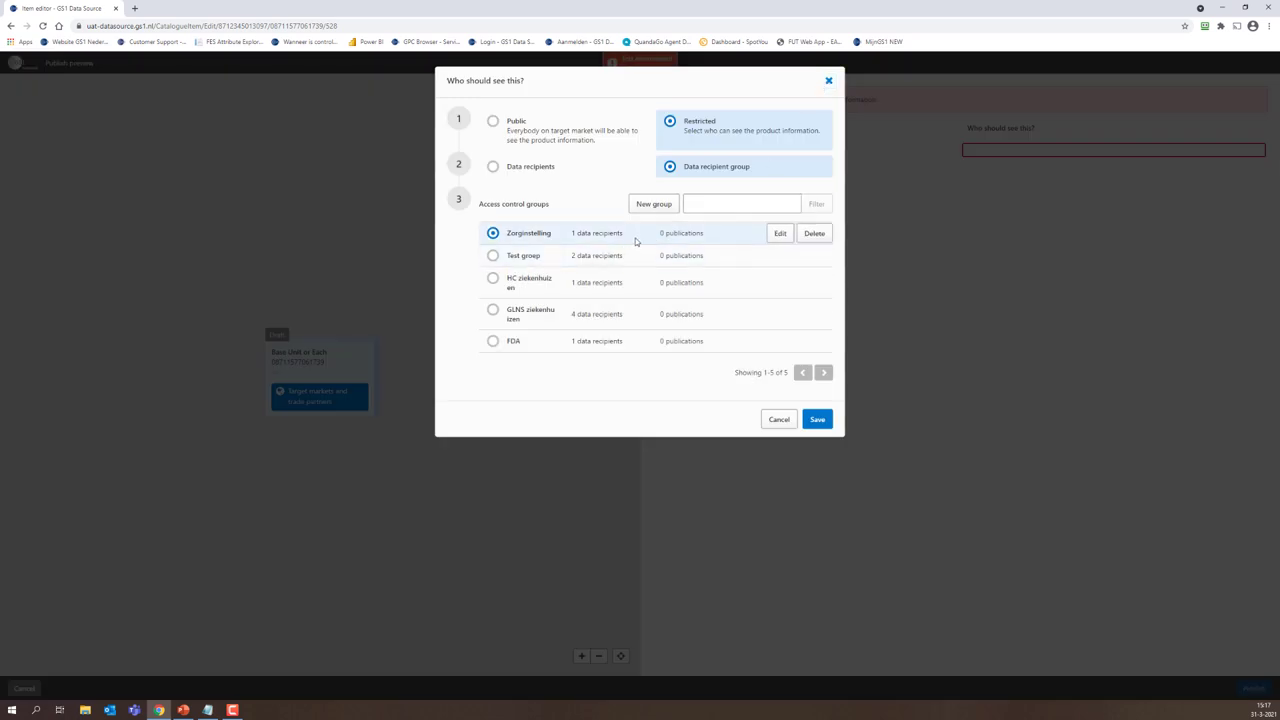
left_click(572, 134)
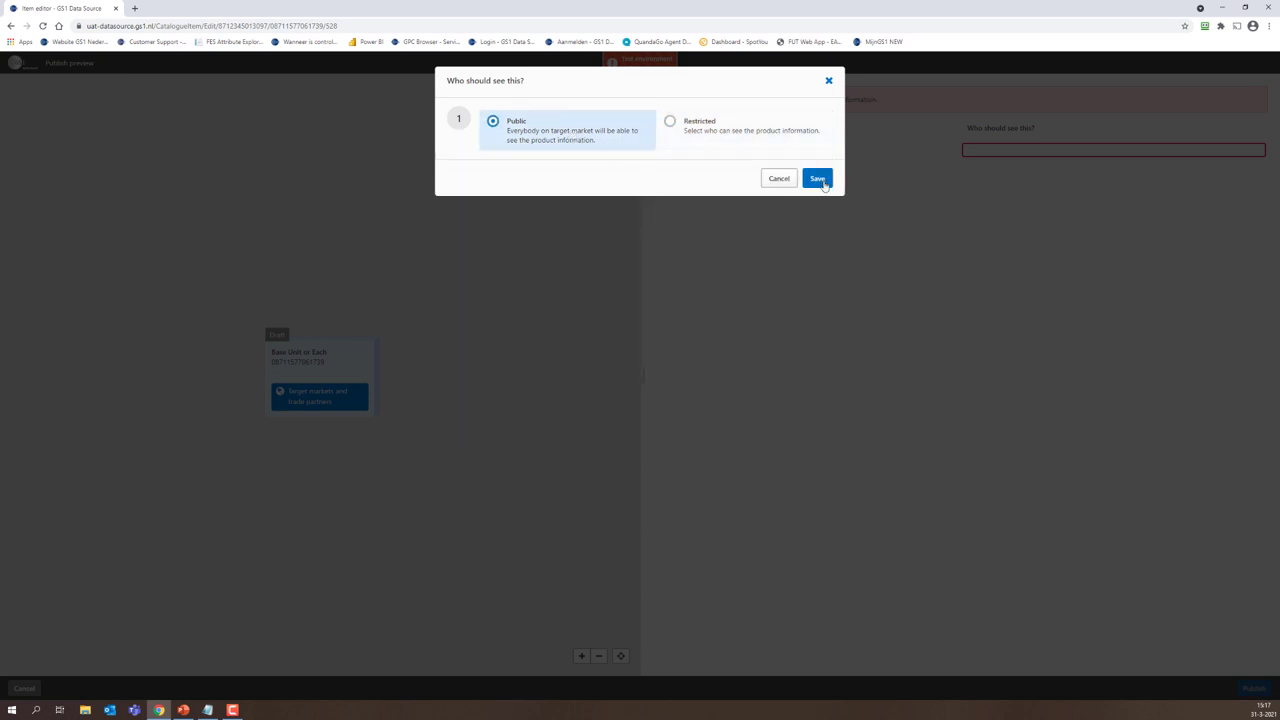
left_click(818, 179)
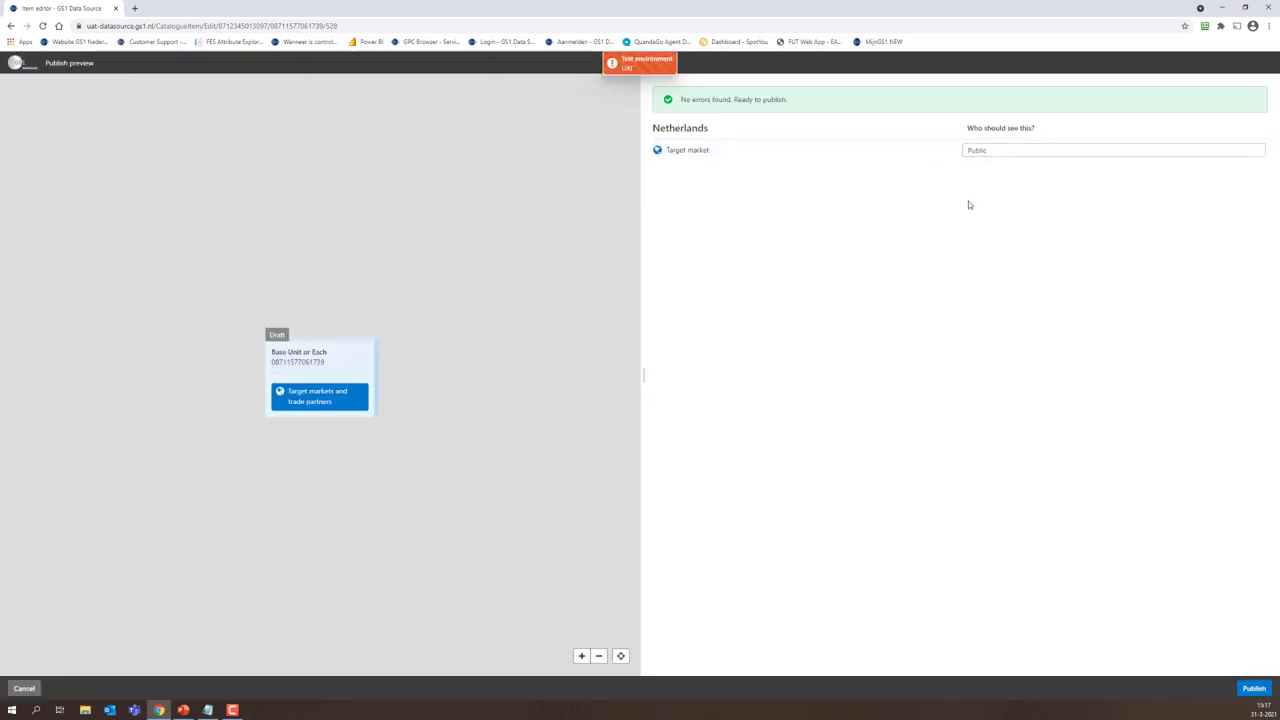
left_click(1260, 688)
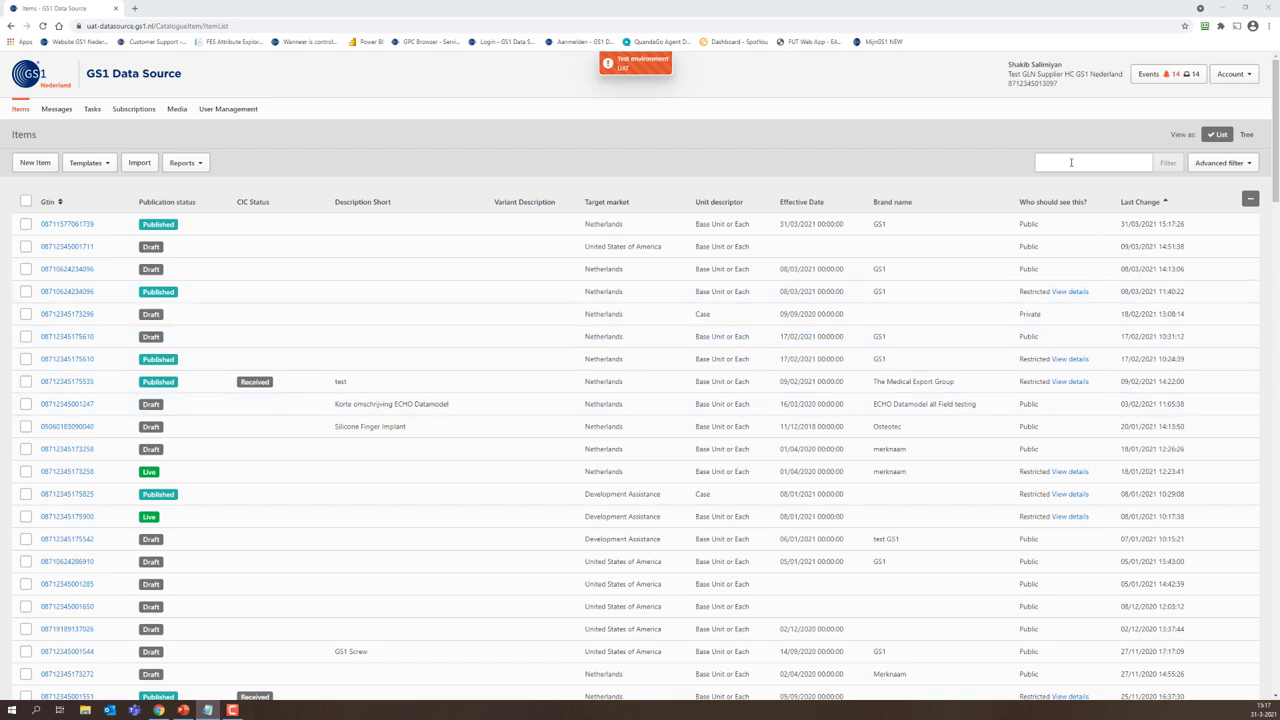
- Filter the Items list on 061739 and select the single matching item
left_click(1071, 162)
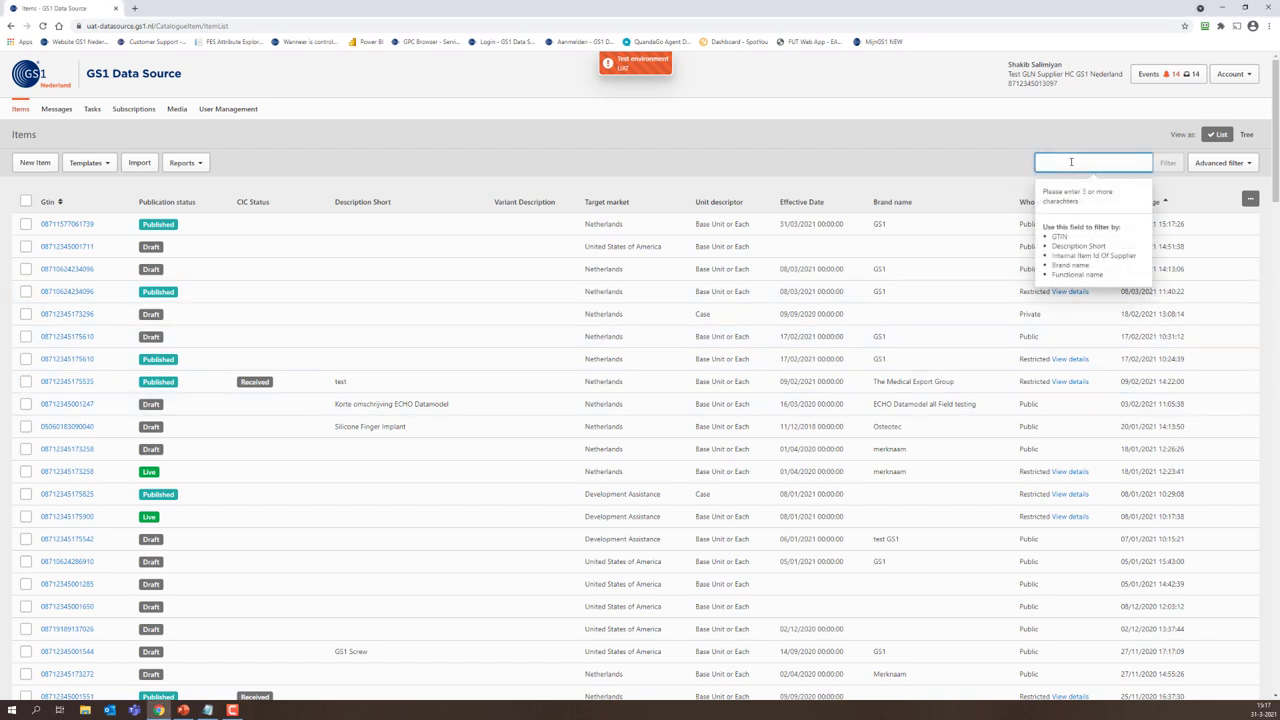
type("08")
type("1")
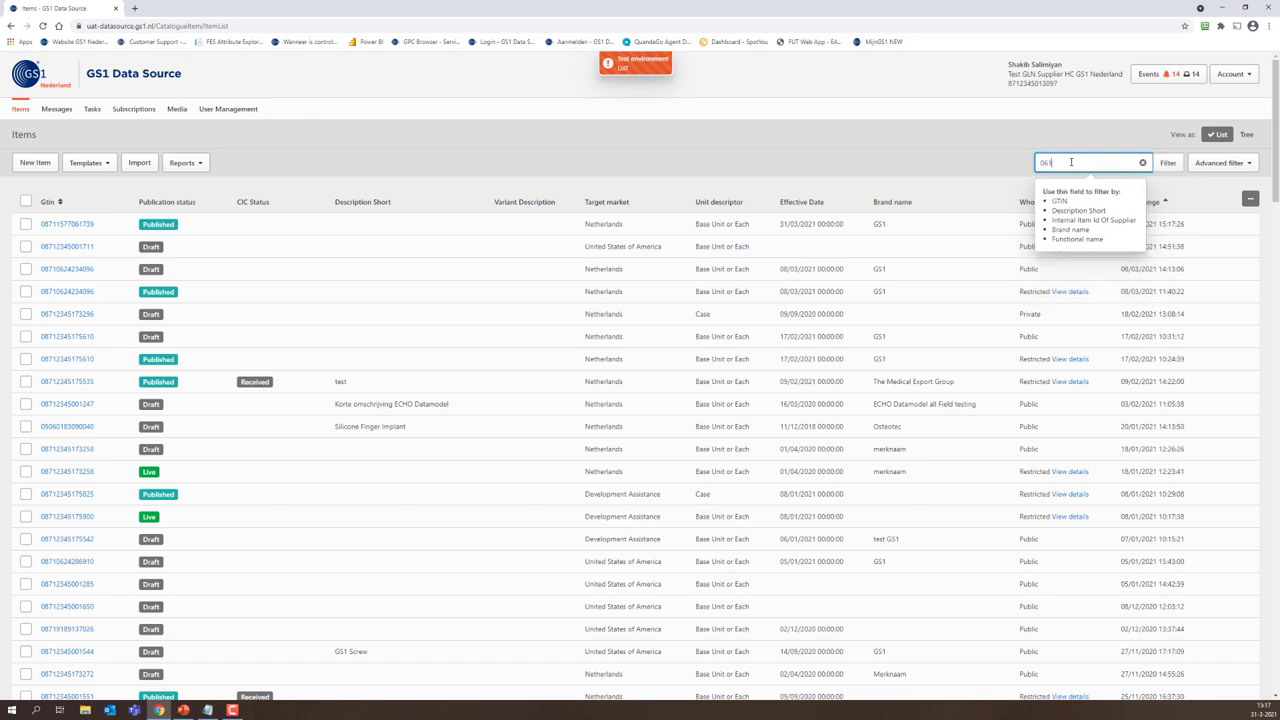
type("739")
left_click(1168, 163)
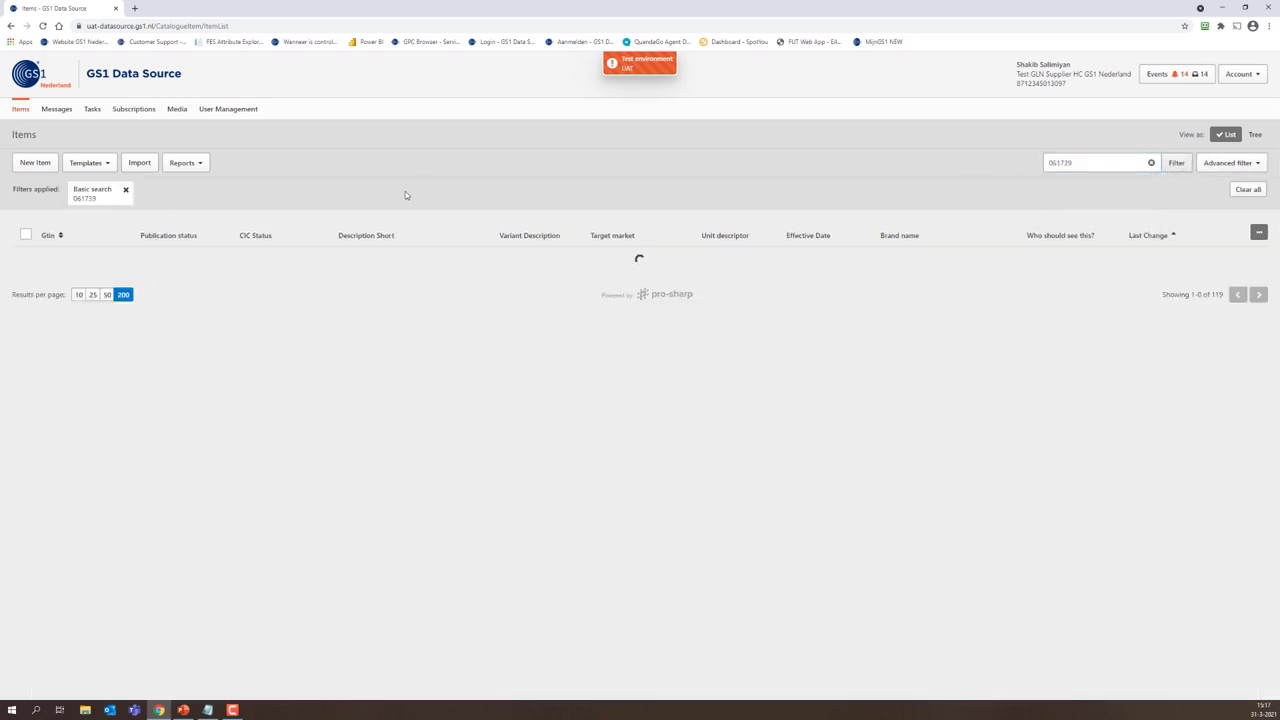
mouse_move(180, 258)
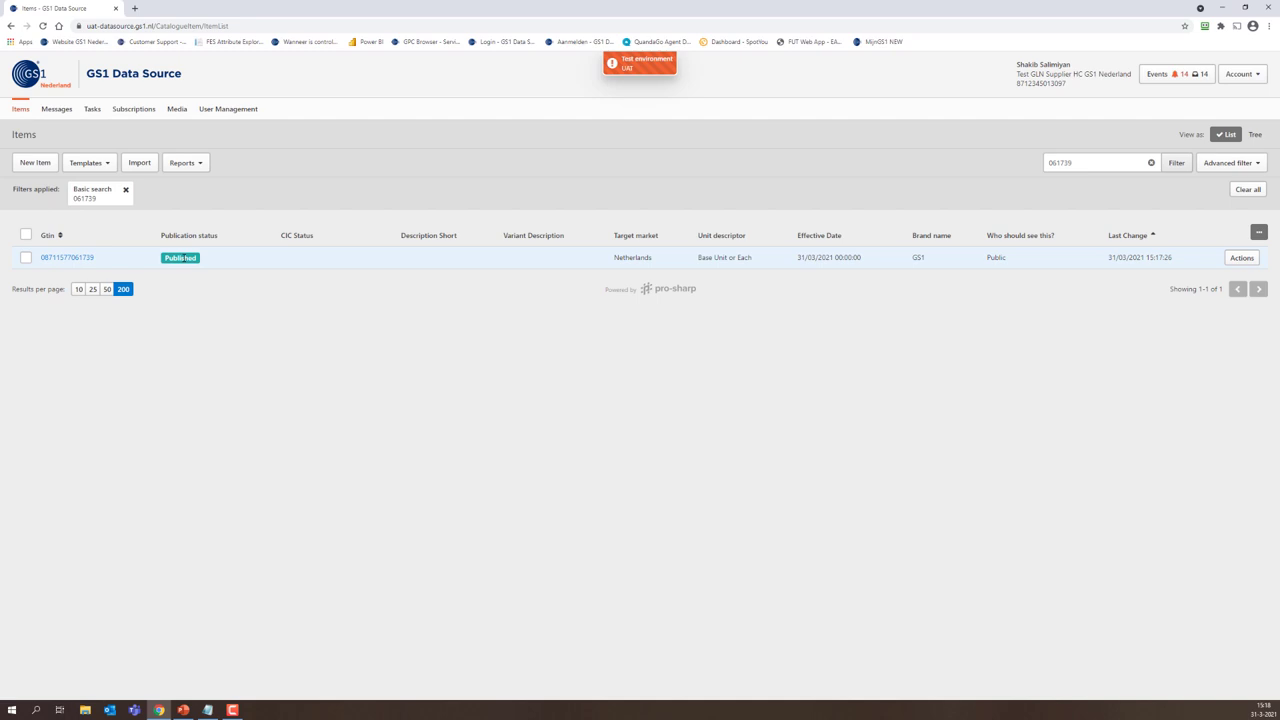
left_click(26, 258)
- Edit item 061739 and show its Target markets and trade partners page
left_click(59, 163)
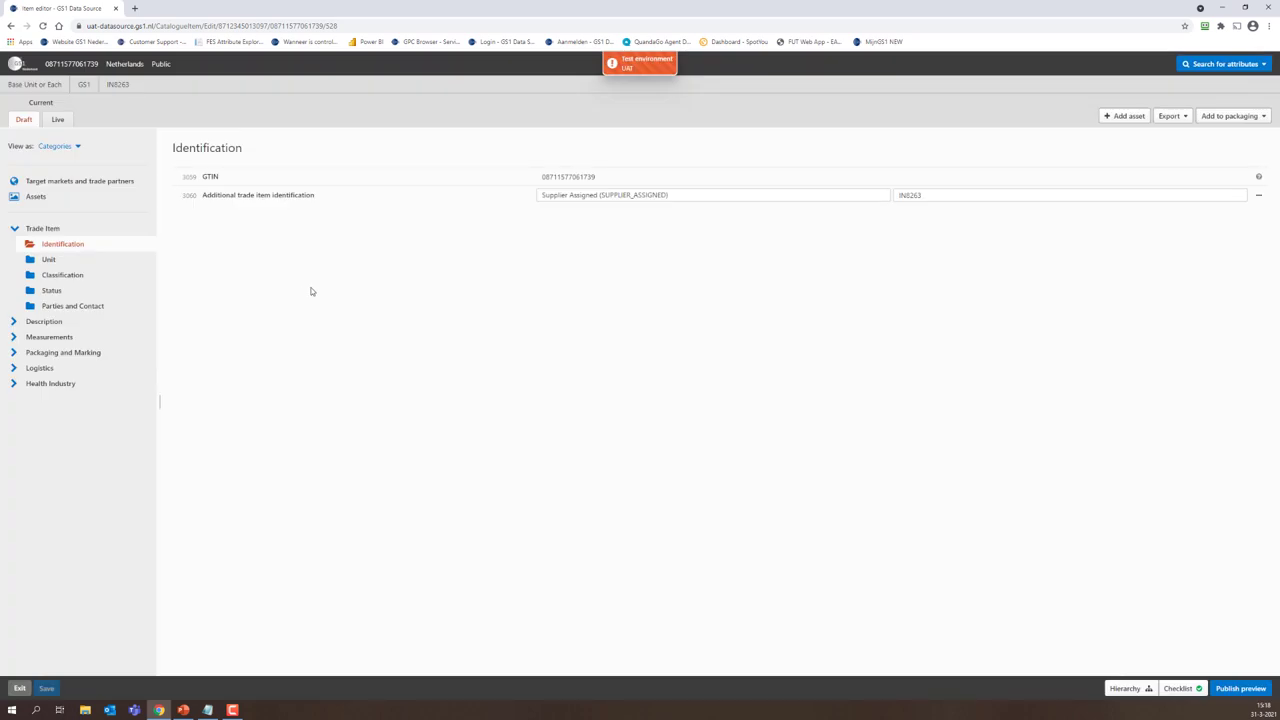
left_click(74, 184)
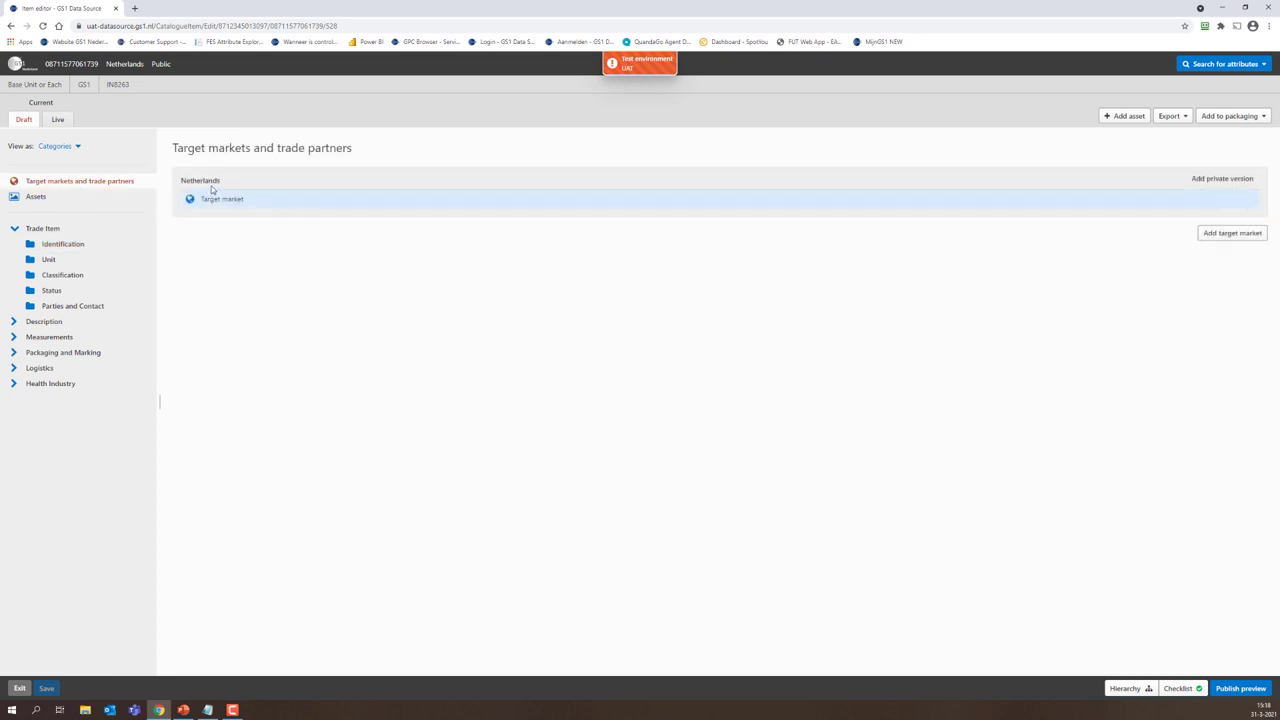
- Add Germany (276) as a new target market with data copied from the Netherlands target market
left_click(1205, 238)
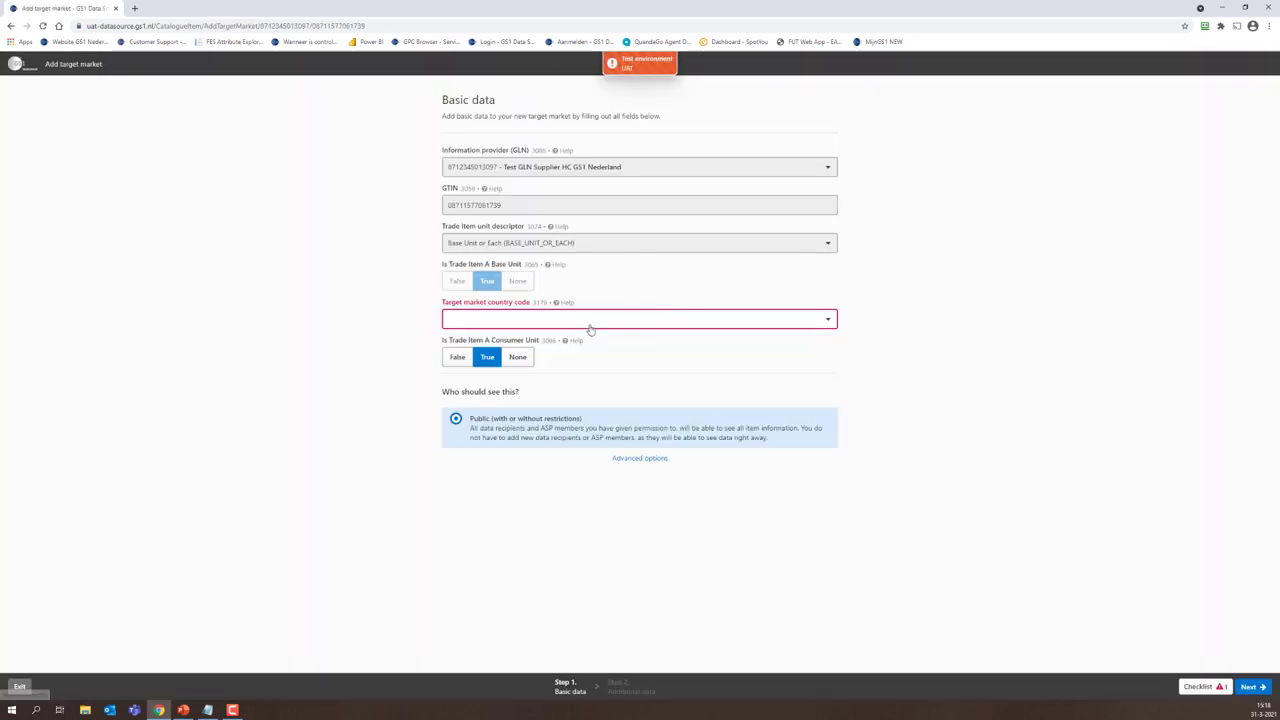
left_click(590, 326)
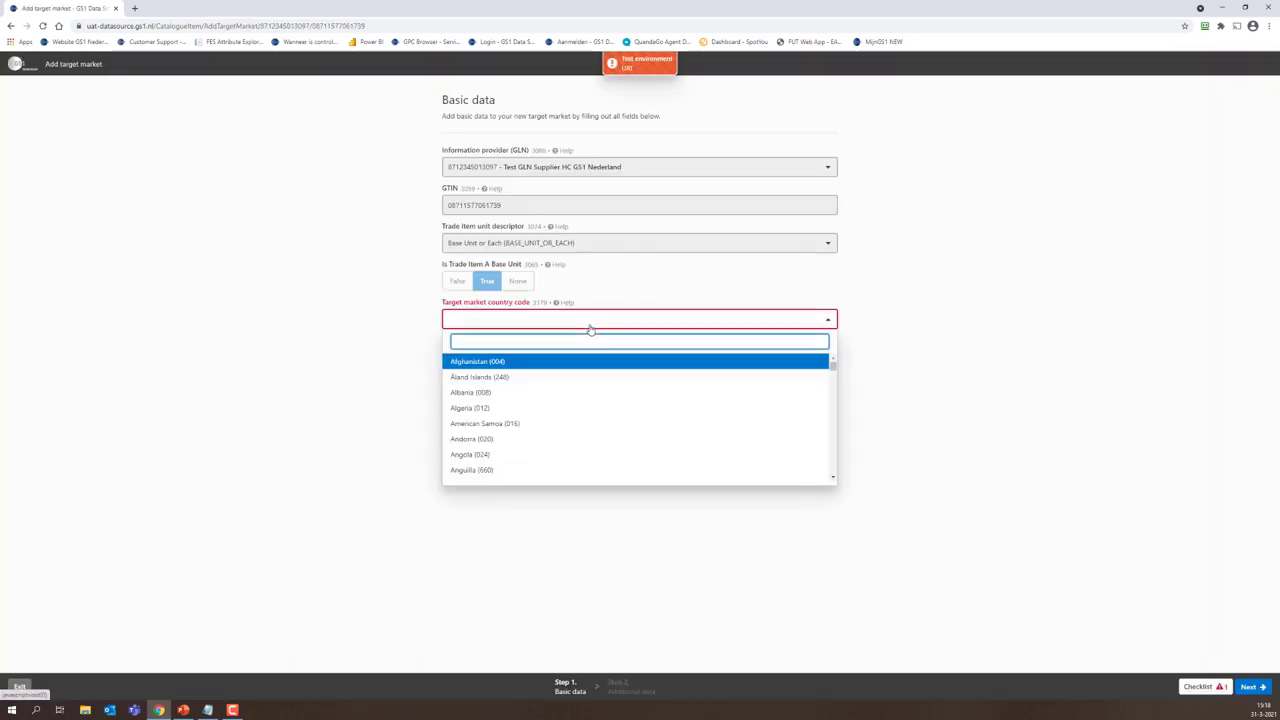
type("germ")
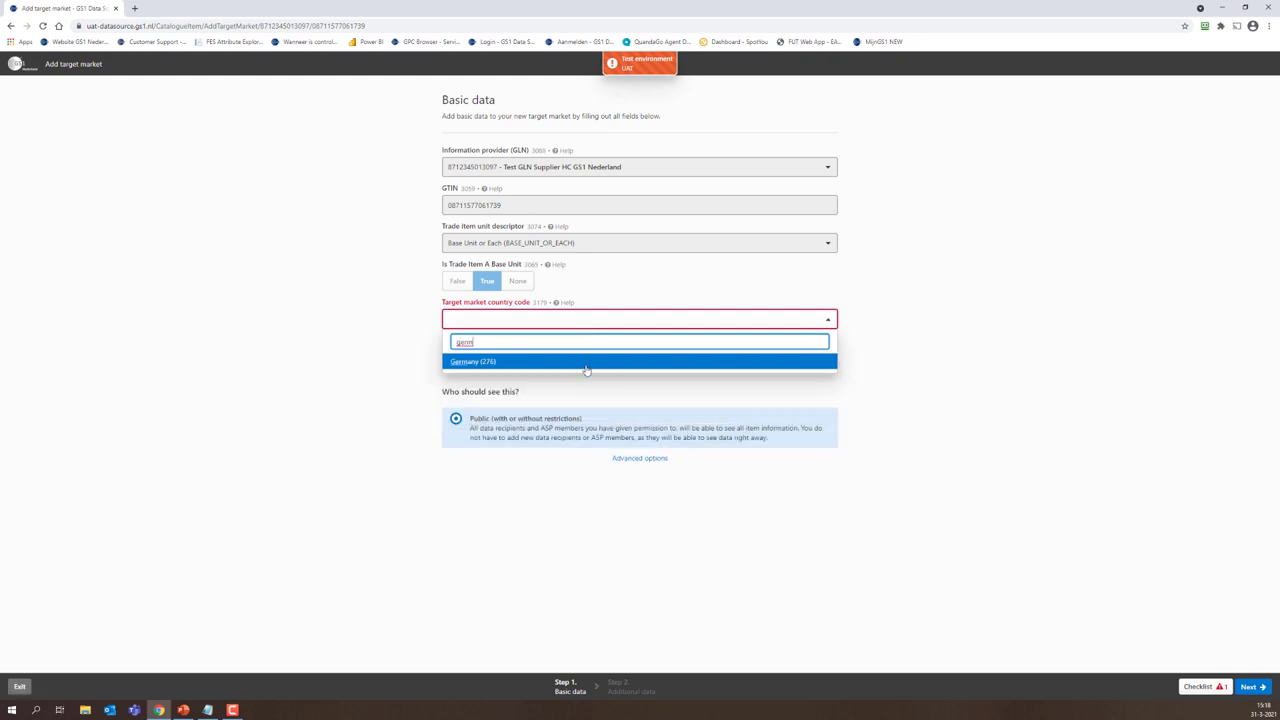
left_click(588, 365)
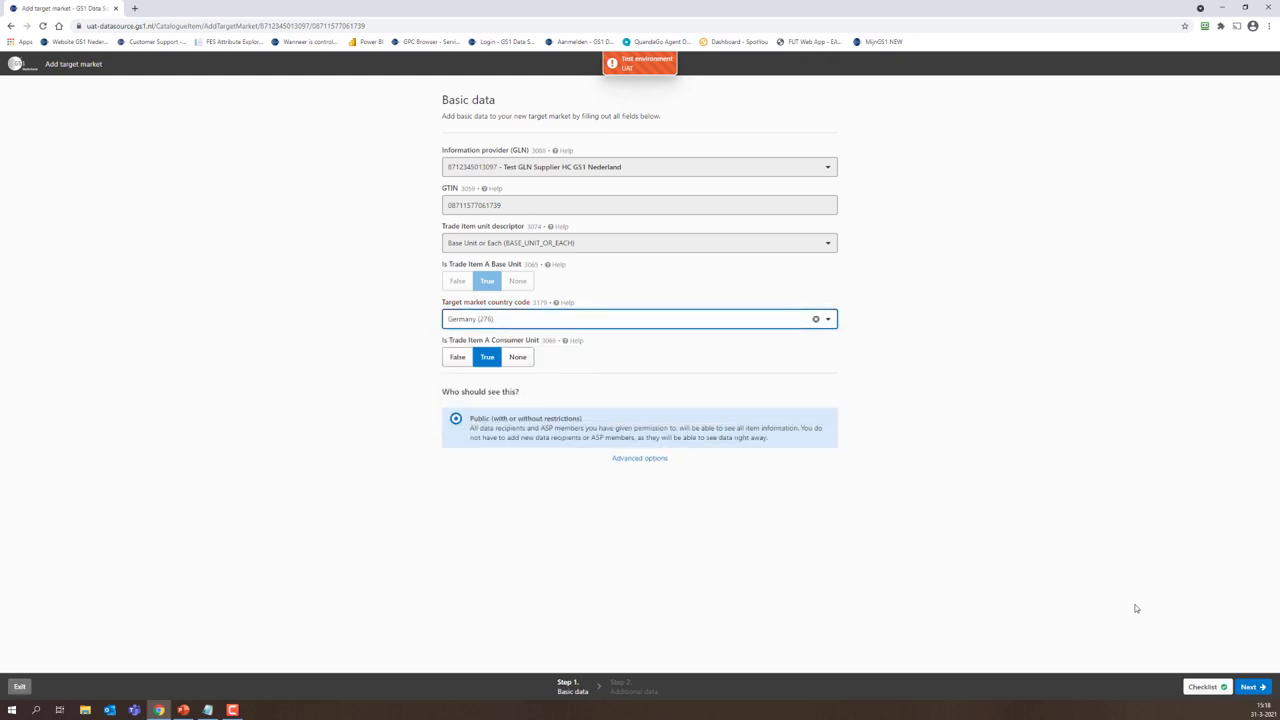
left_click(1249, 688)
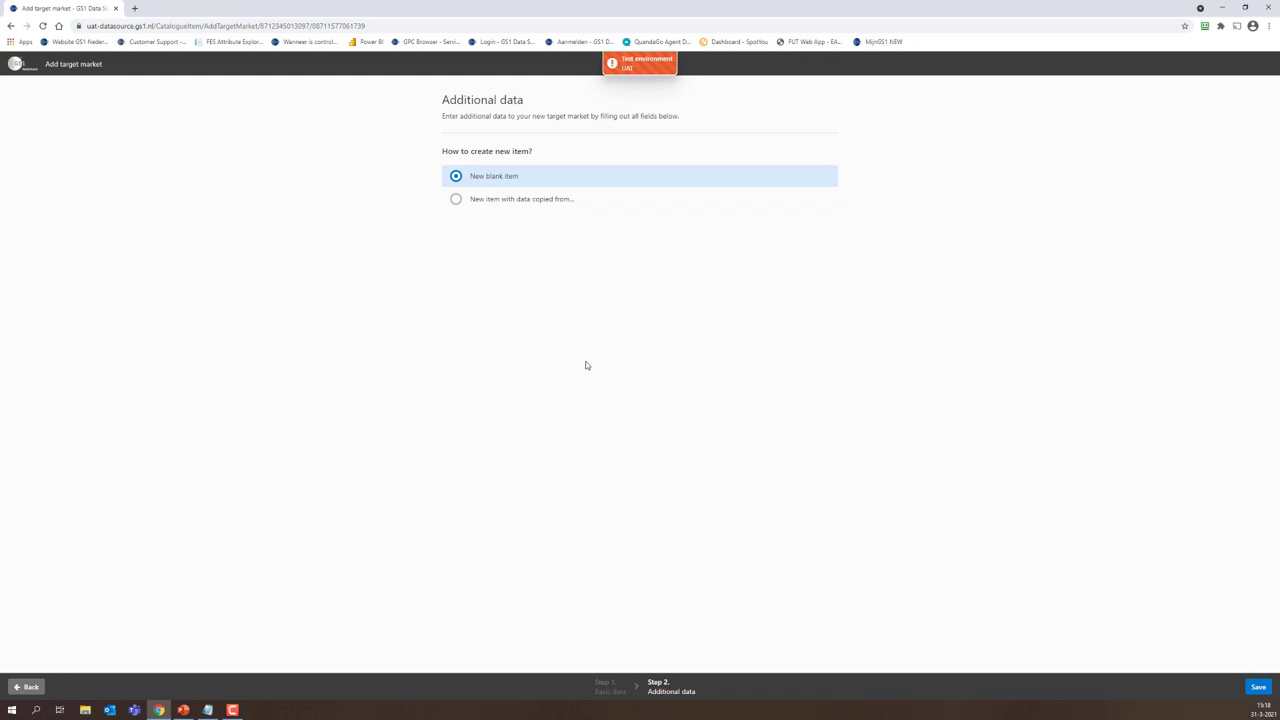
left_click(500, 205)
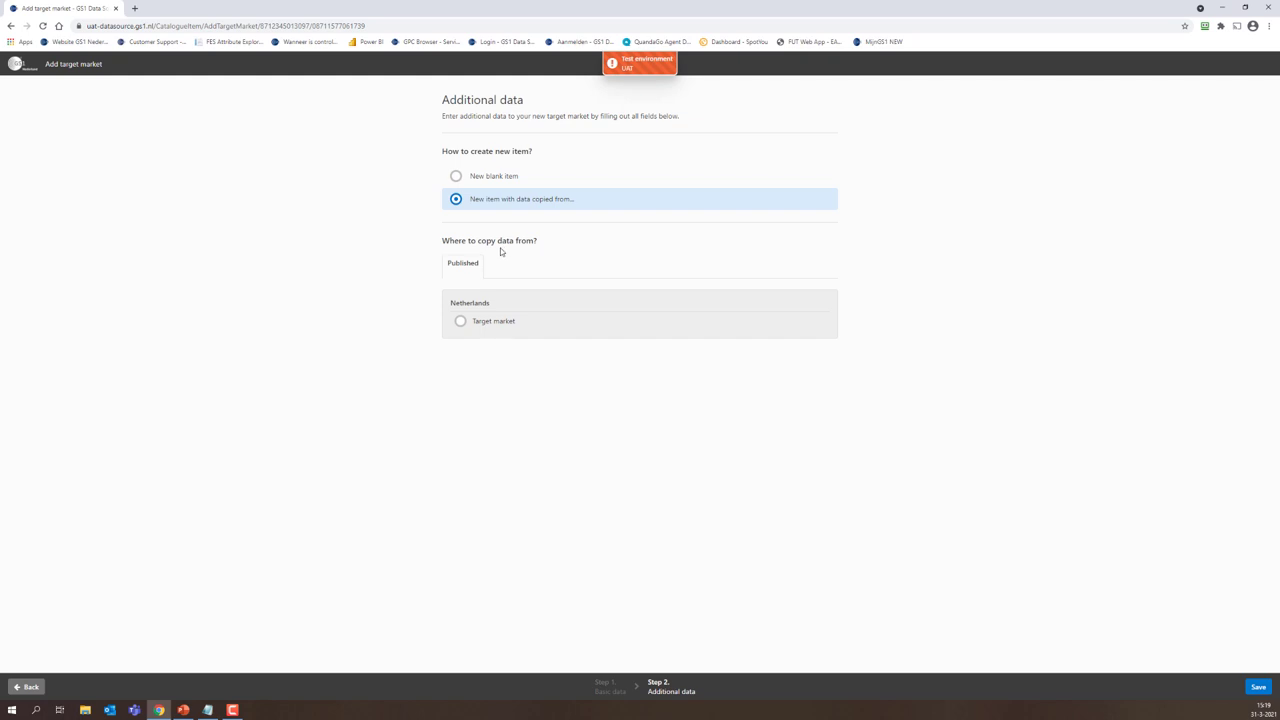
left_click(461, 321)
left_click(1258, 687)
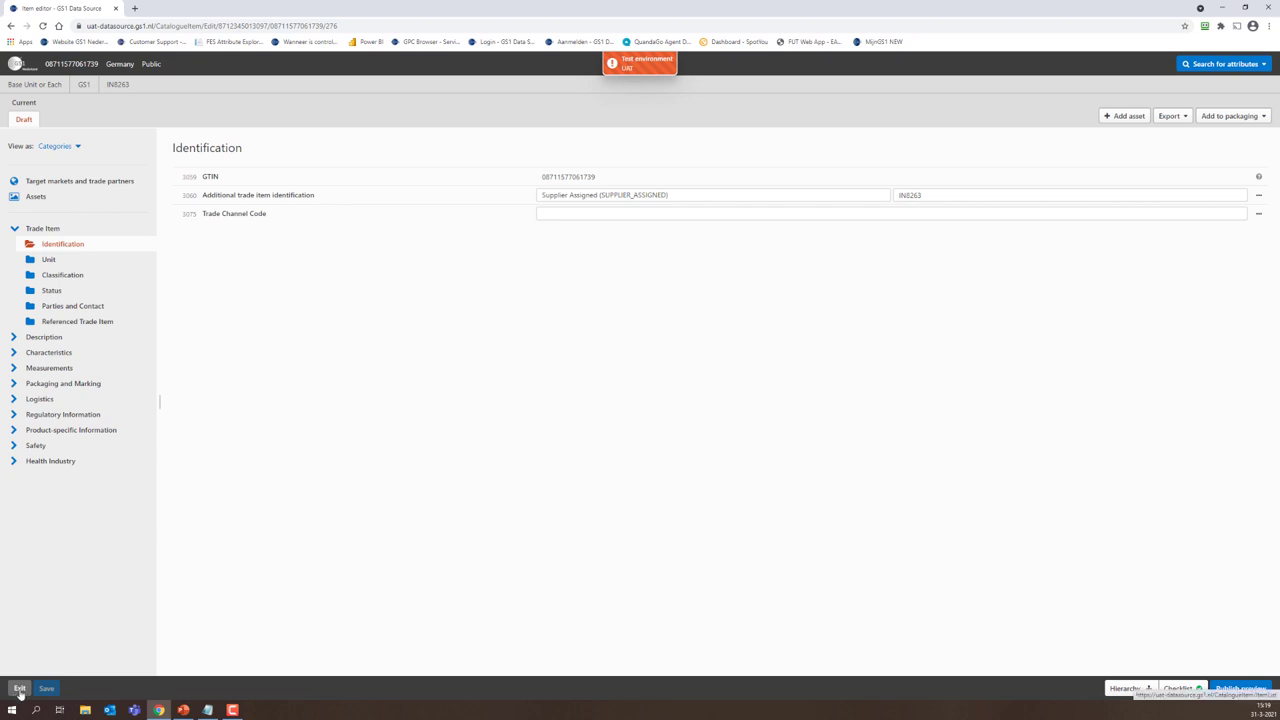
- Exit the item editor back to the Items list
left_click(20, 689)
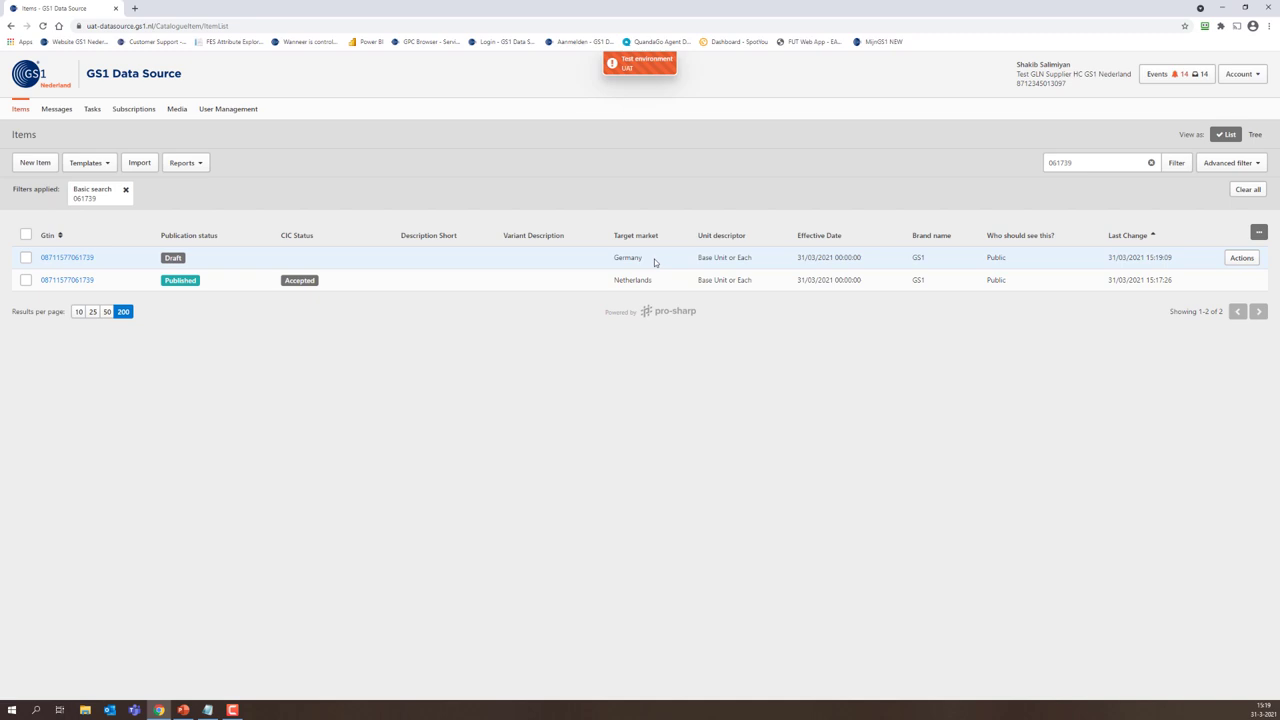
mouse_move(299, 280)
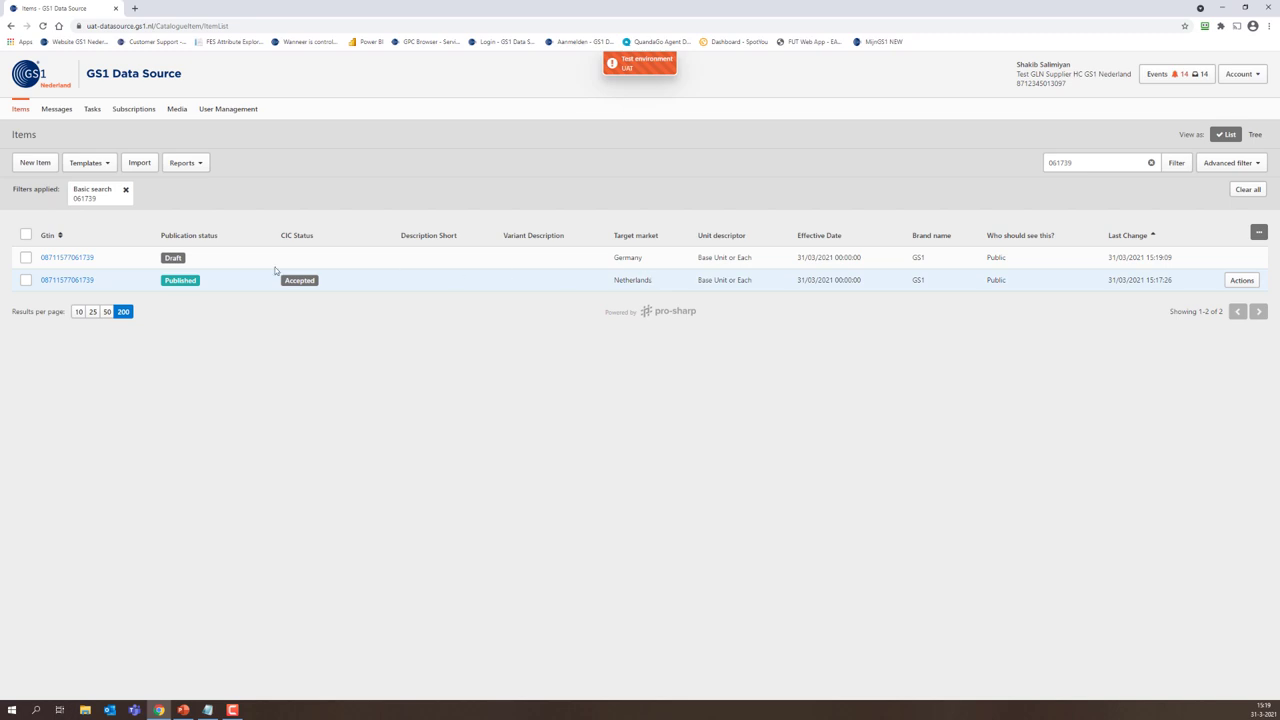
left_click_drag(80, 238, 290, 234)
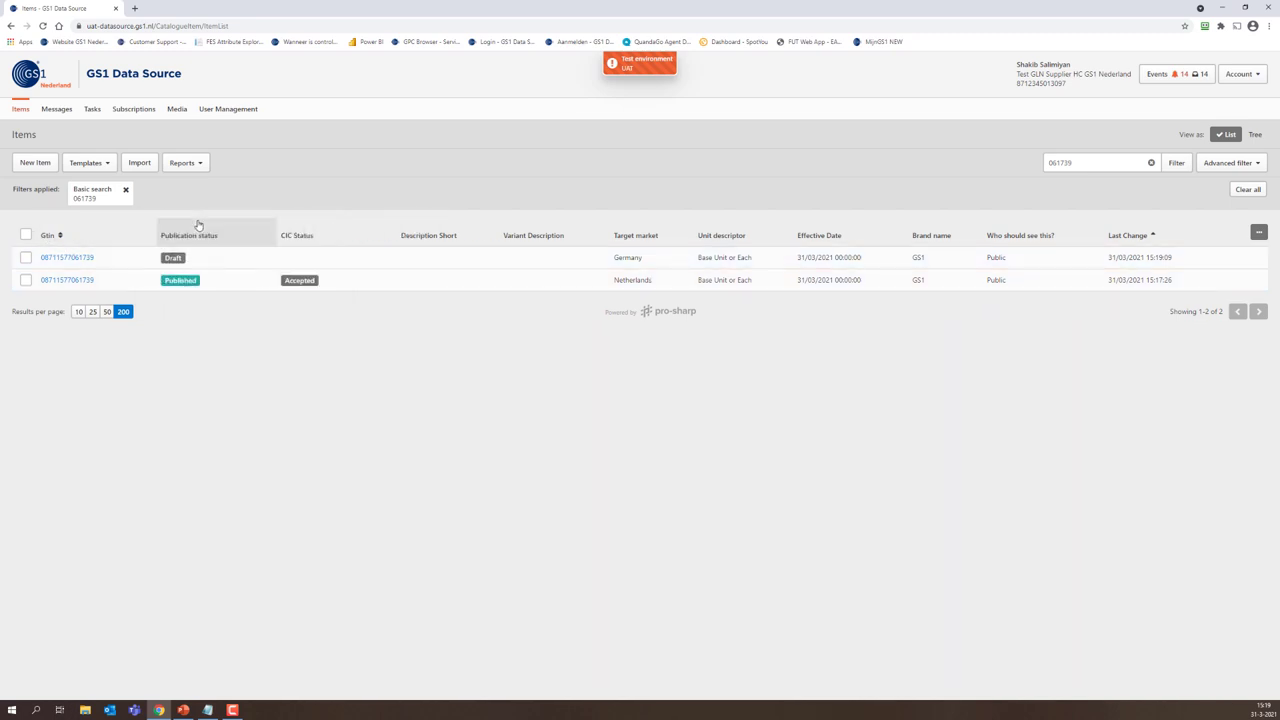
left_click(1258, 231)
scroll(1207, 318, "down", 3)
scroll(1207, 318, "down", 3)
scroll(1200, 360, "down", 3)
scroll(1194, 383, "up", 3)
scroll(1198, 355, "up", 2)
left_click(1018, 347)
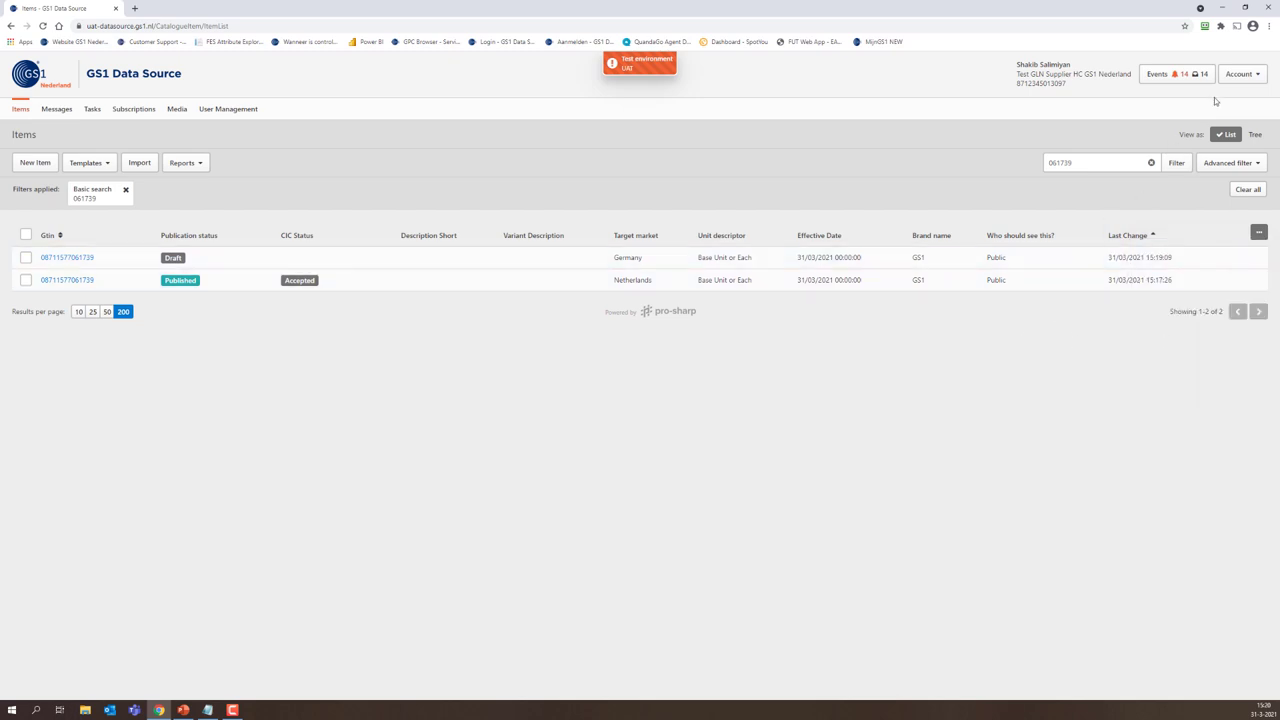
- Review the Access control groups overview, then return to Items and show the Excel report options
left_click(1238, 76)
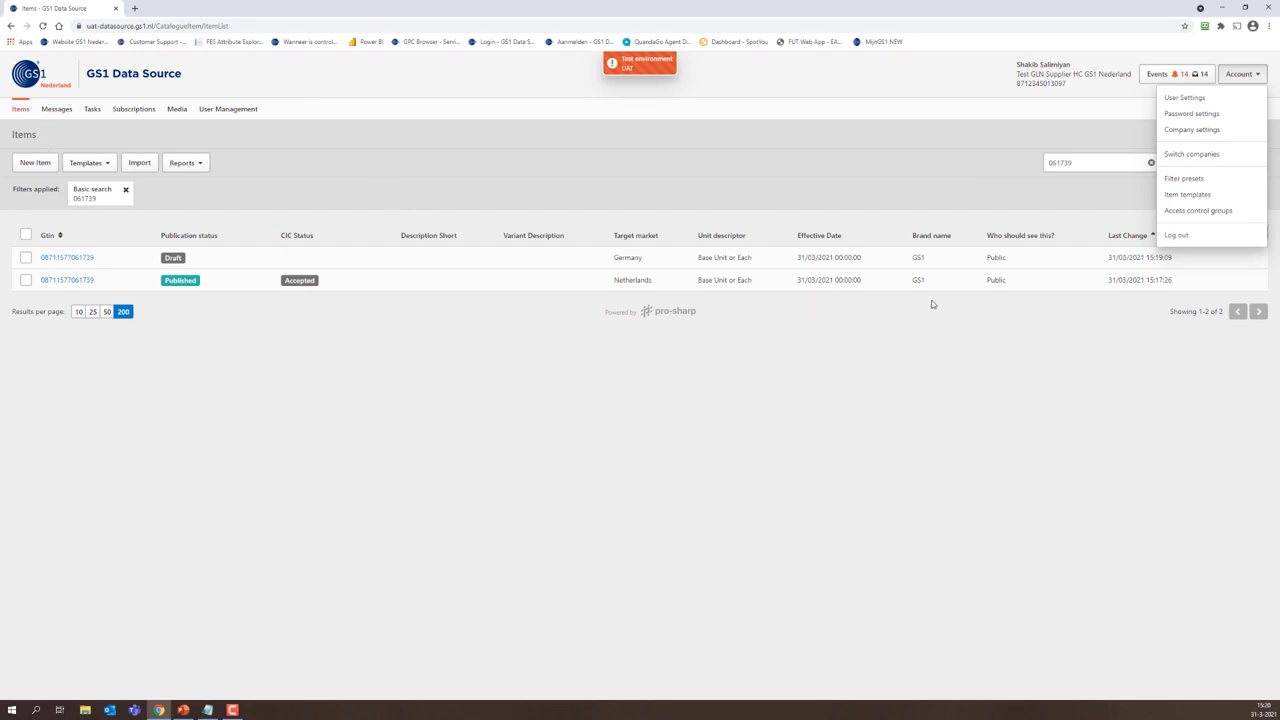
left_click(1199, 213)
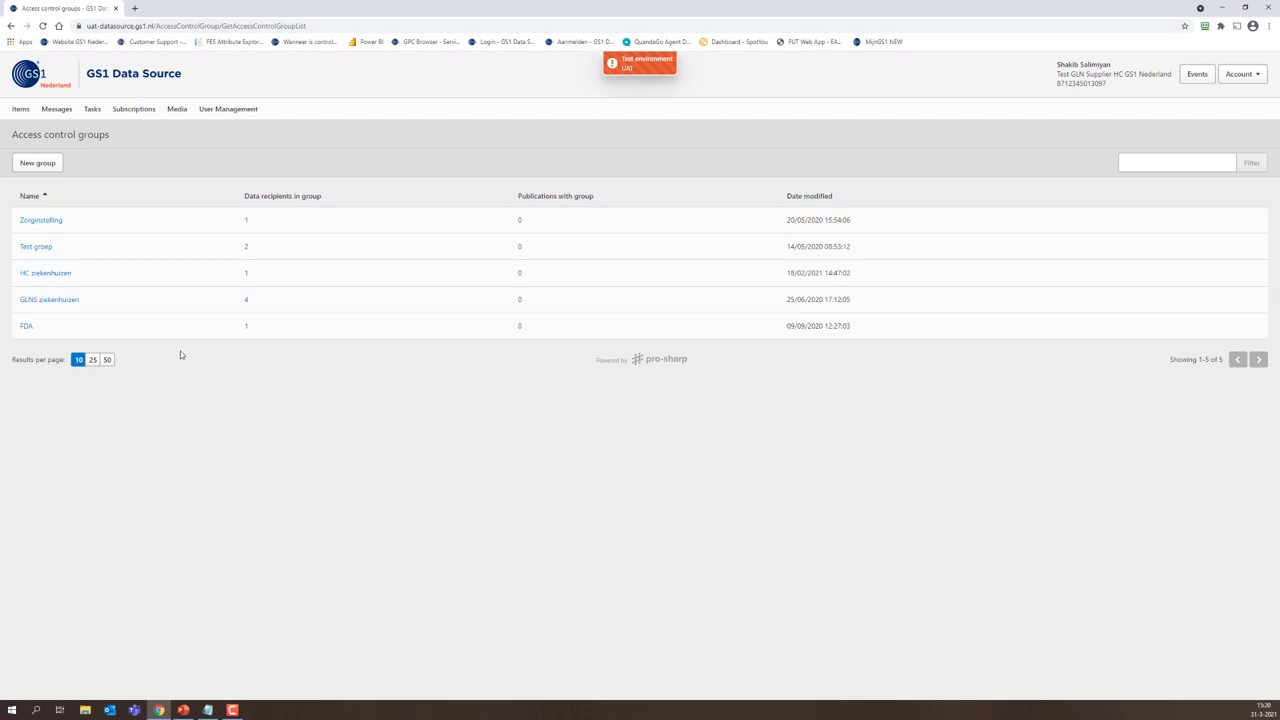
left_click(21, 110)
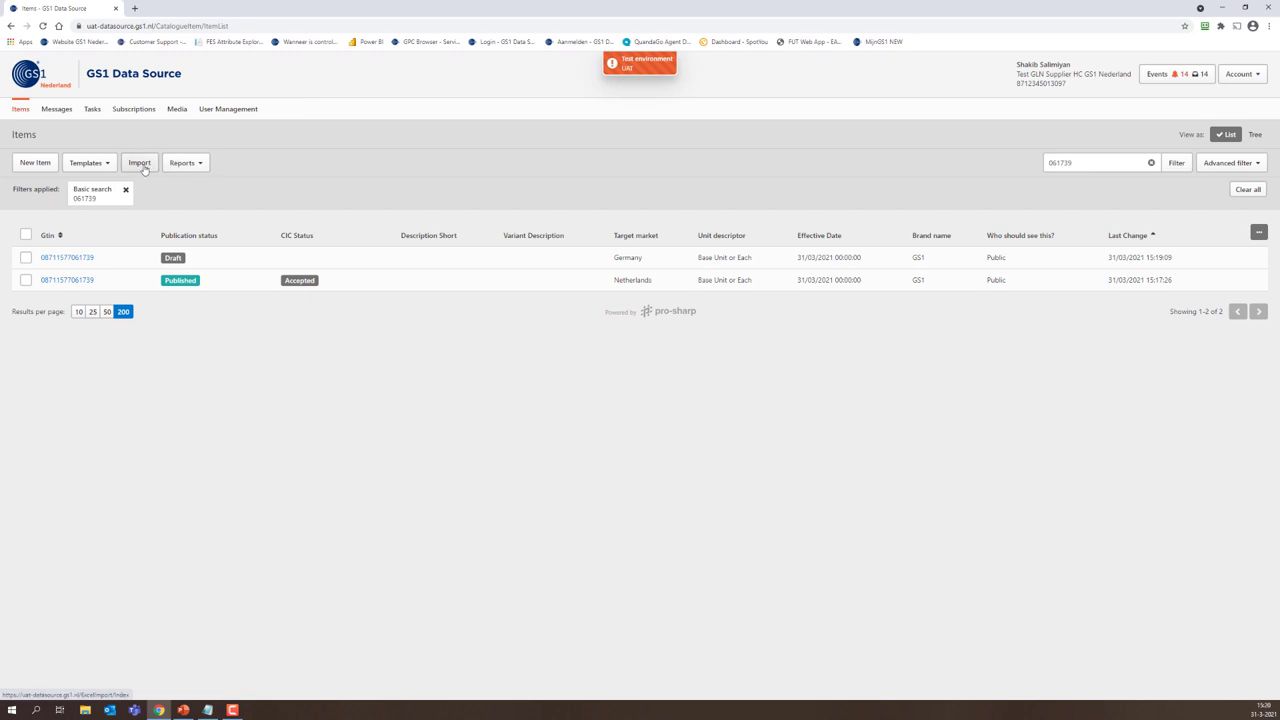
left_click(196, 170)
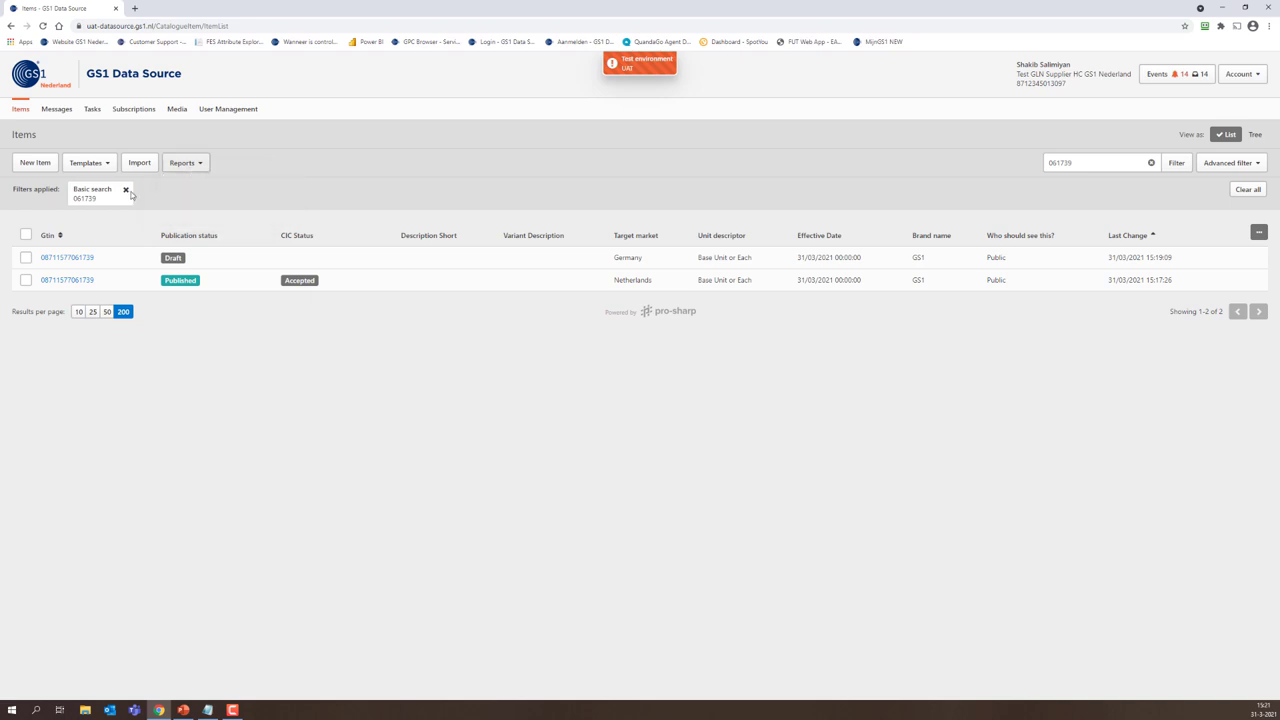
- Export the Germany draft to Excel, then clear the 061739 filter so all 120 items show
left_click(26, 258)
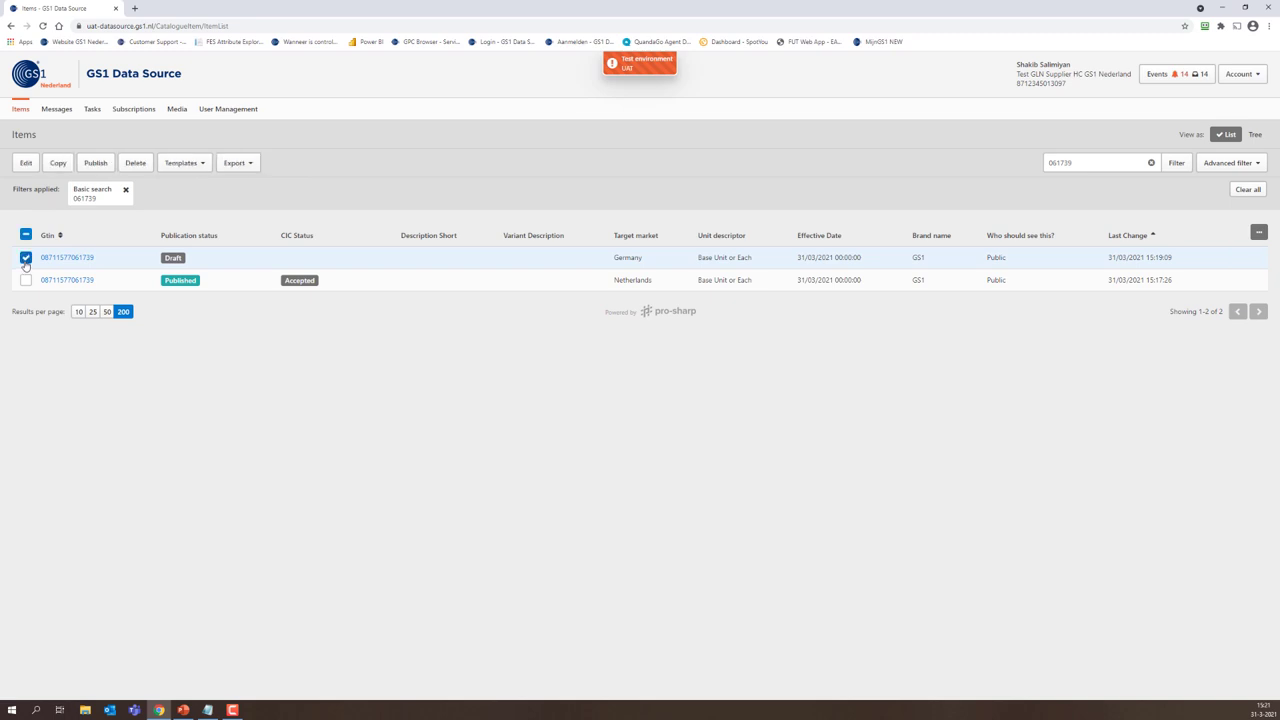
left_click(236, 164)
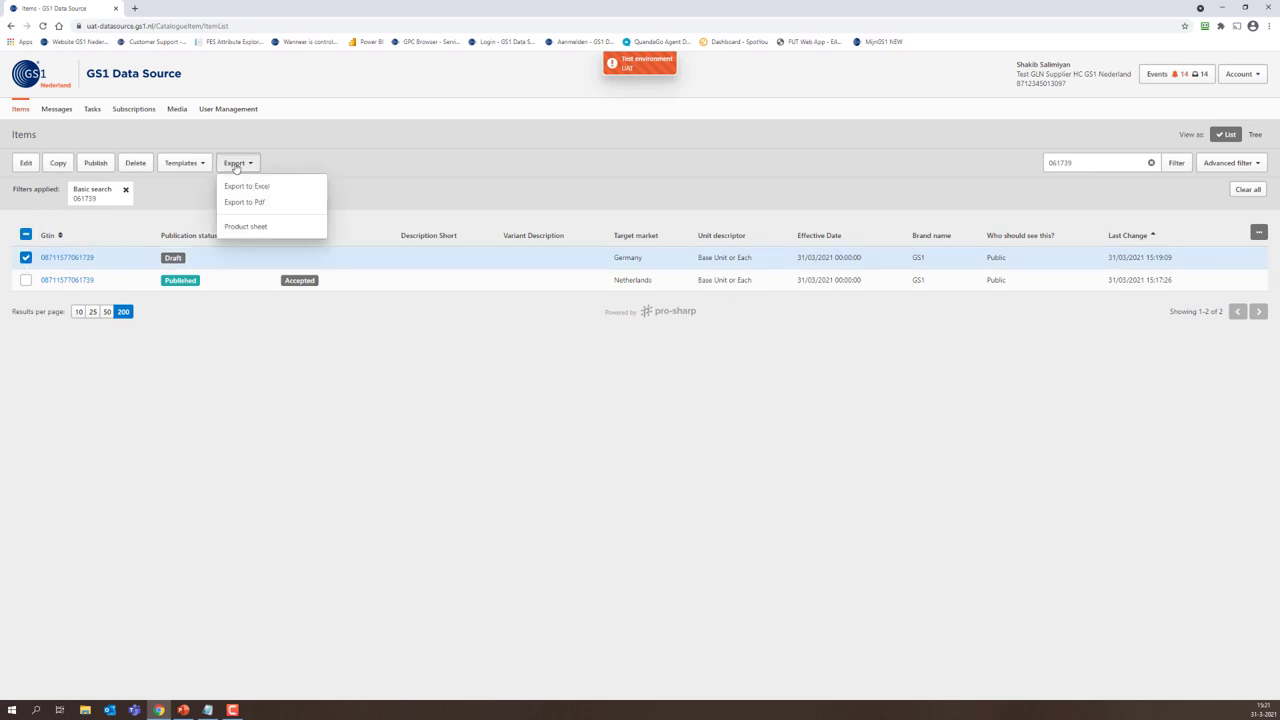
left_click(245, 188)
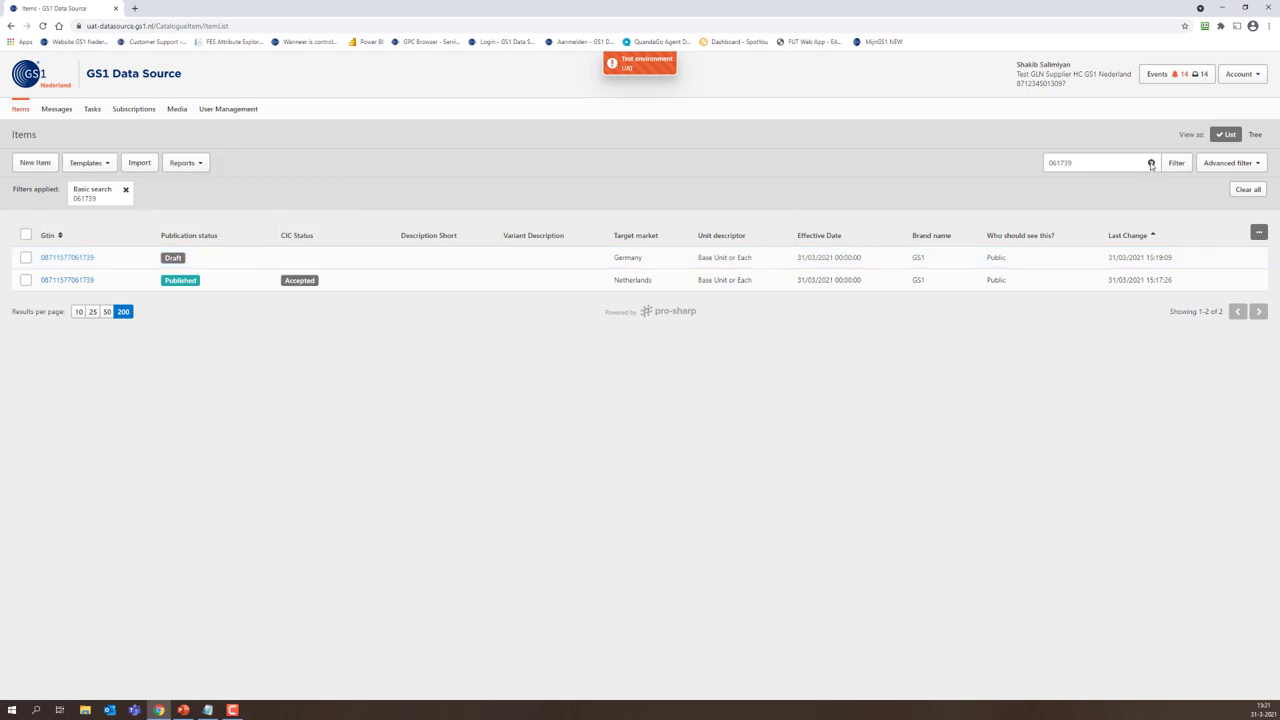
left_click(1151, 164)
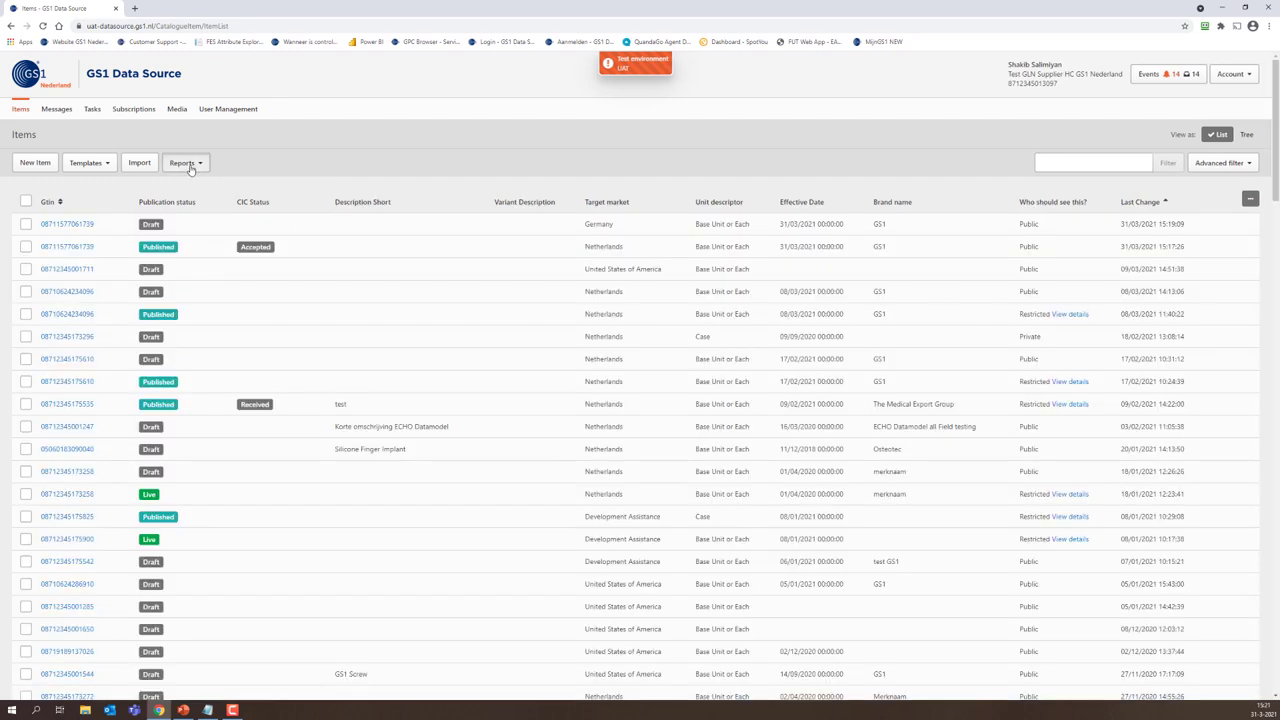
left_click(185, 163)
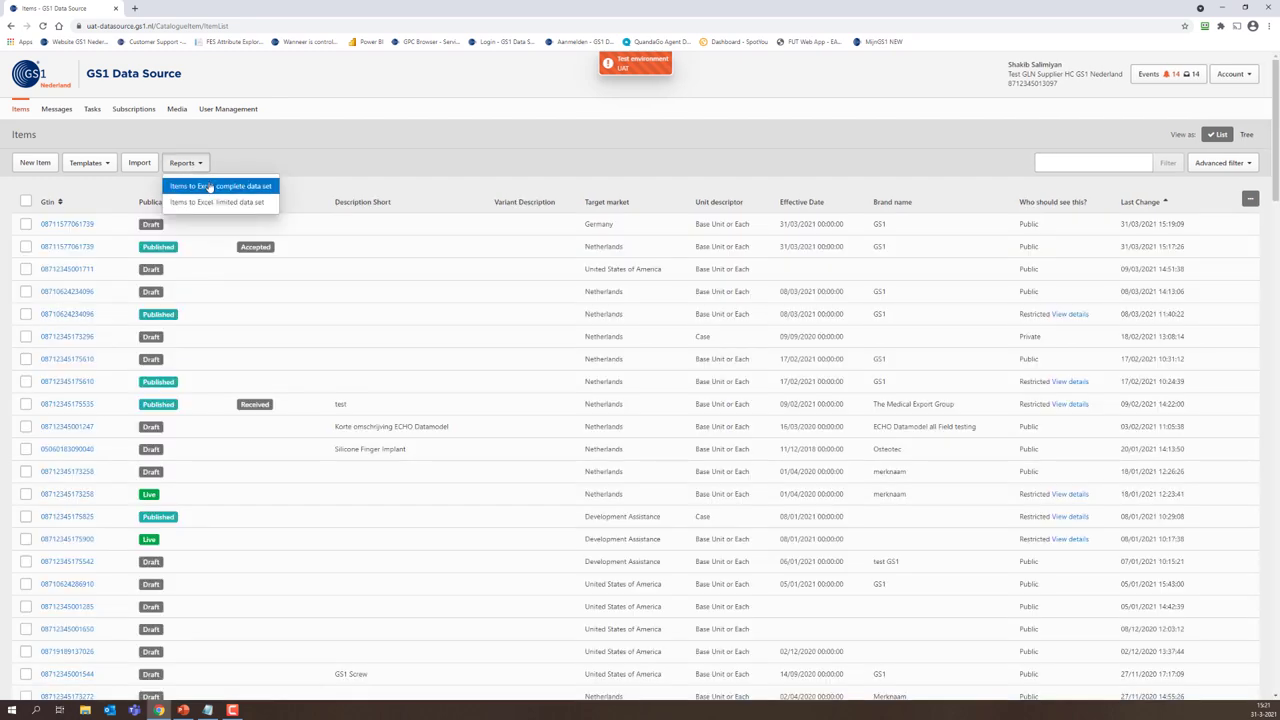
- Start a complete data set Items-to-Excel report visible only to me
left_click(209, 187)
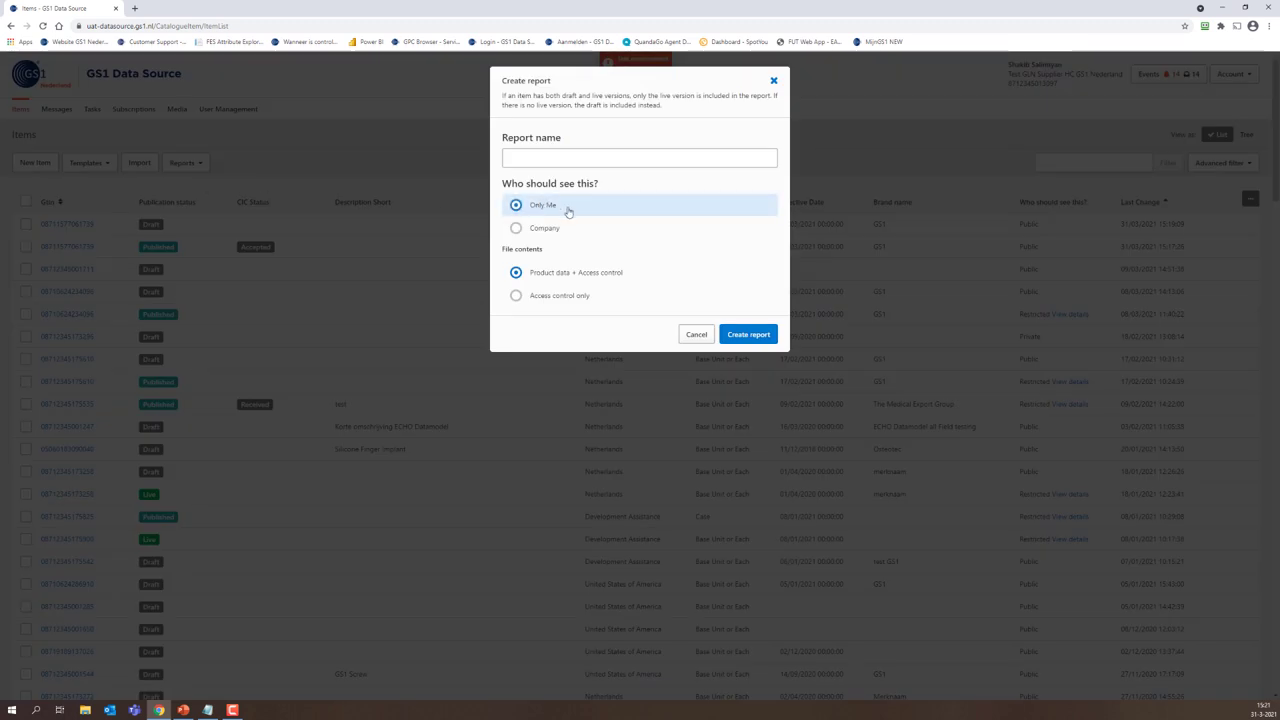
left_click(570, 230)
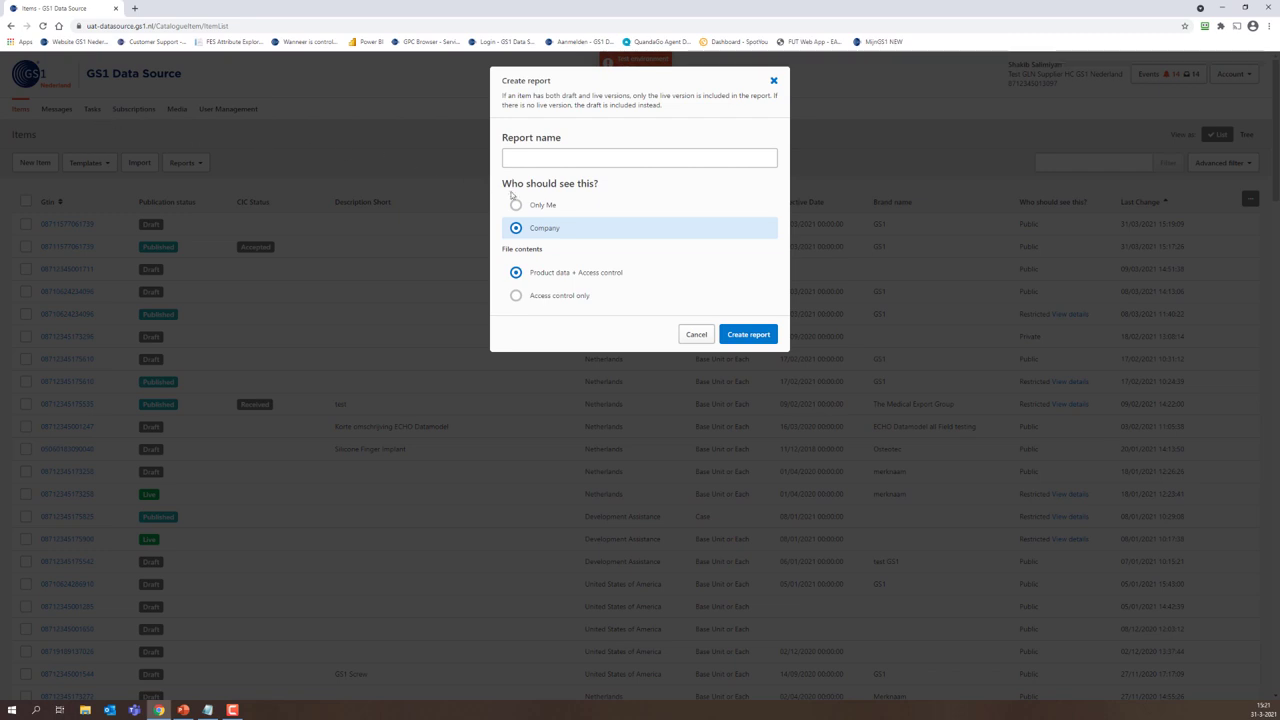
left_click(538, 205)
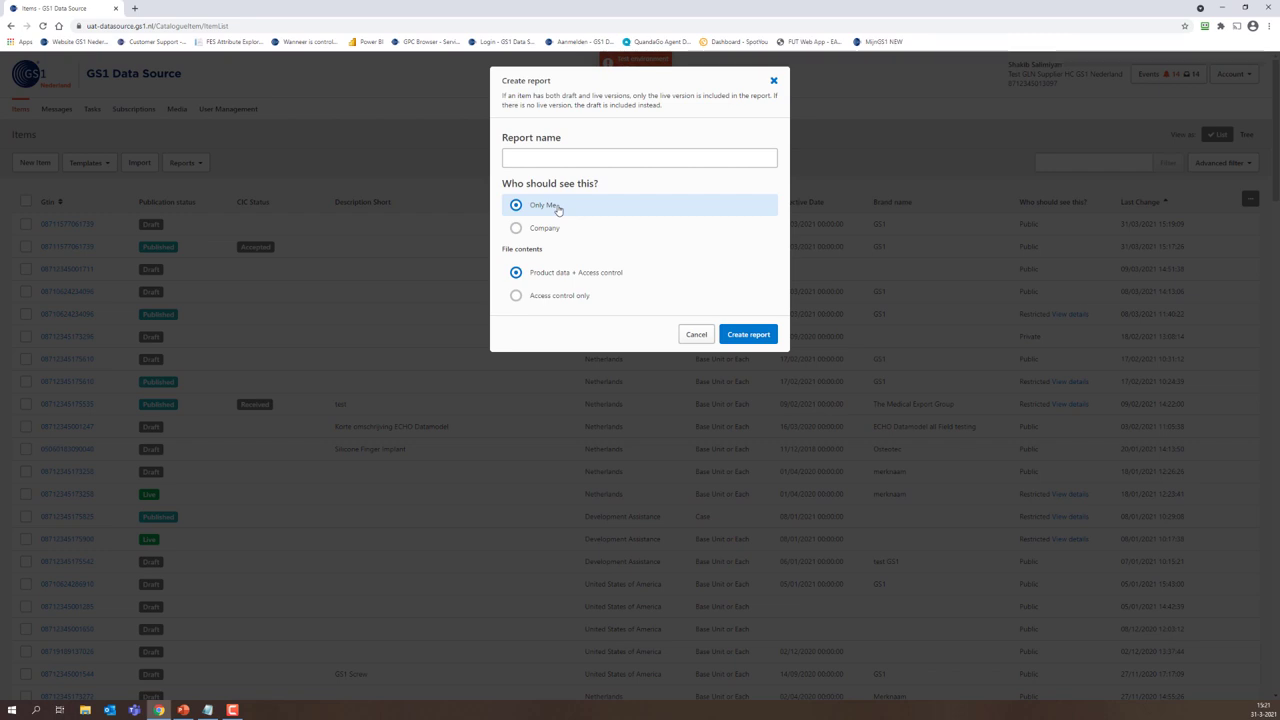
- Name the report 'test download 1' and include product data plus access control
left_click(558, 161)
type("test donwload ")
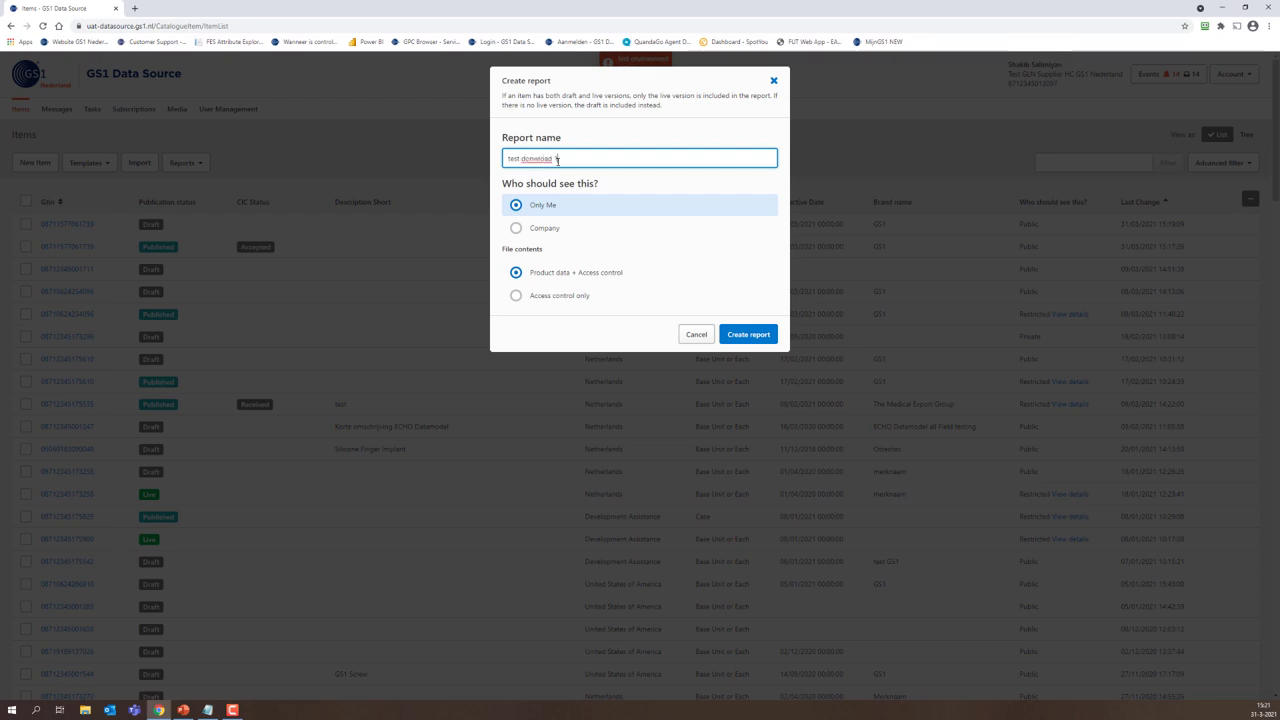
type("1")
key("ctrl+a")
type("test download 1")
left_click(552, 299)
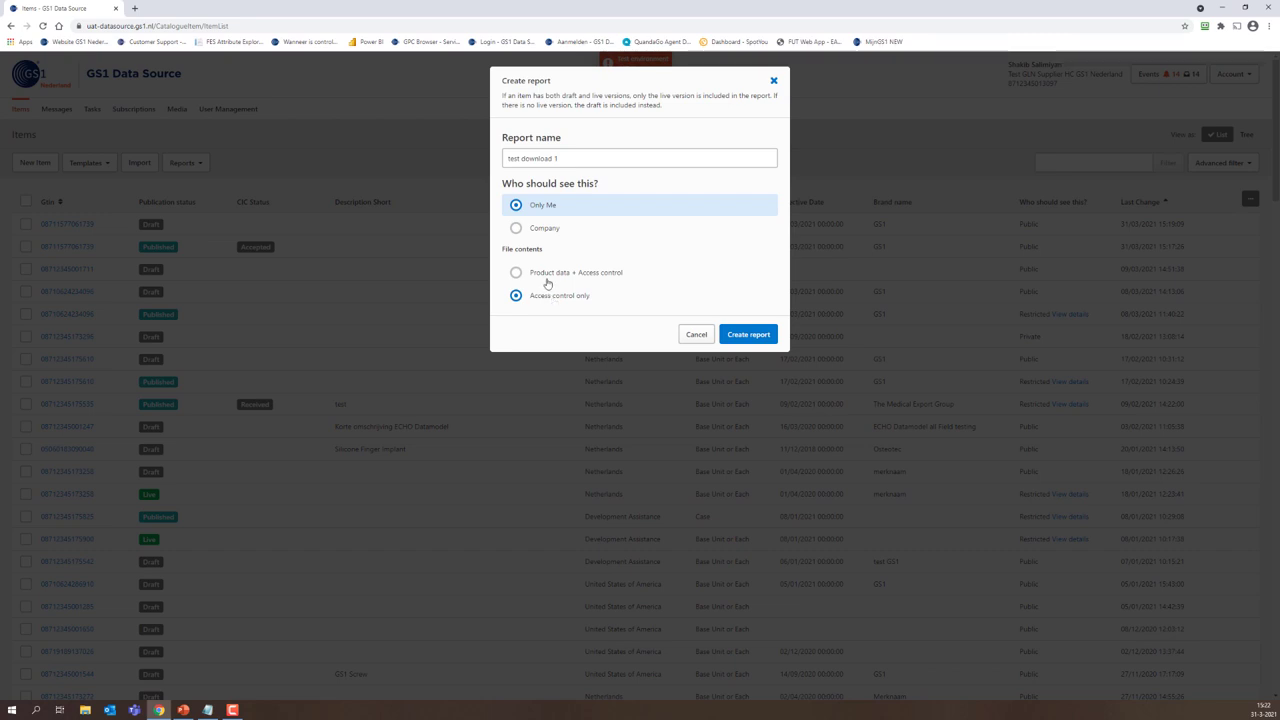
left_click(549, 273)
- Create the report, then download 'test download 1' as Excel from the Tasks page
left_click(749, 335)
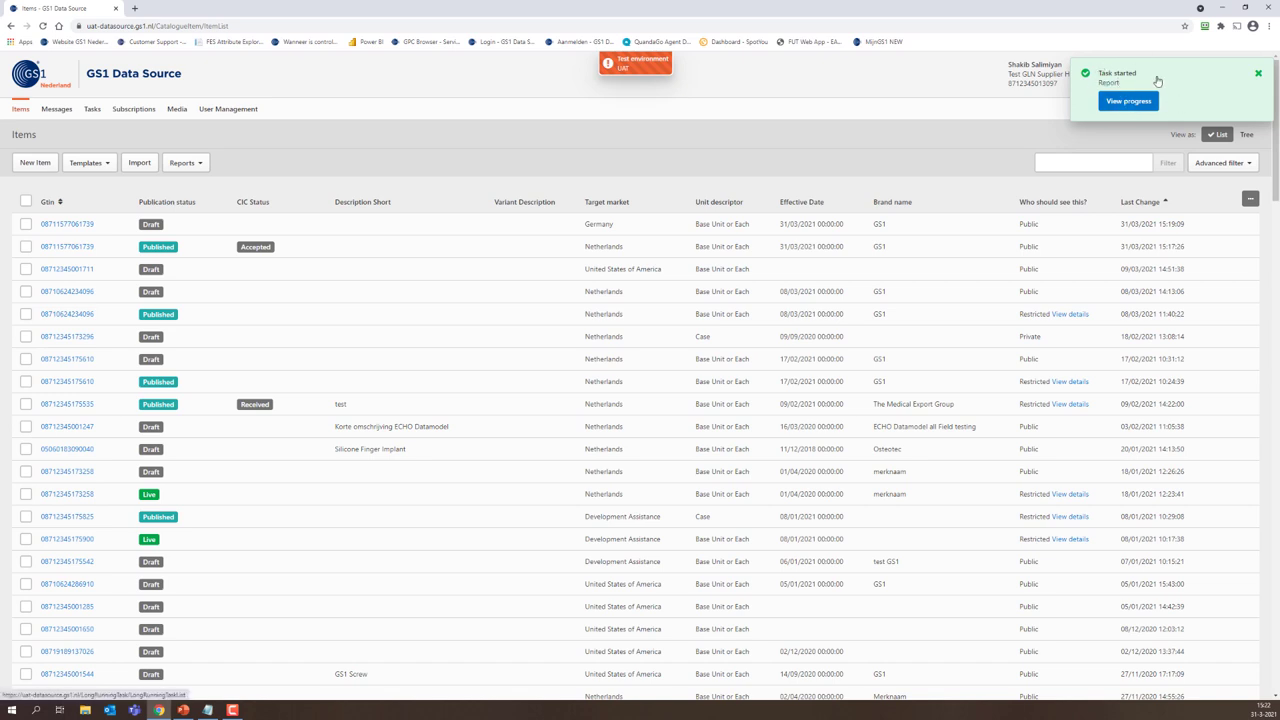
left_click(94, 115)
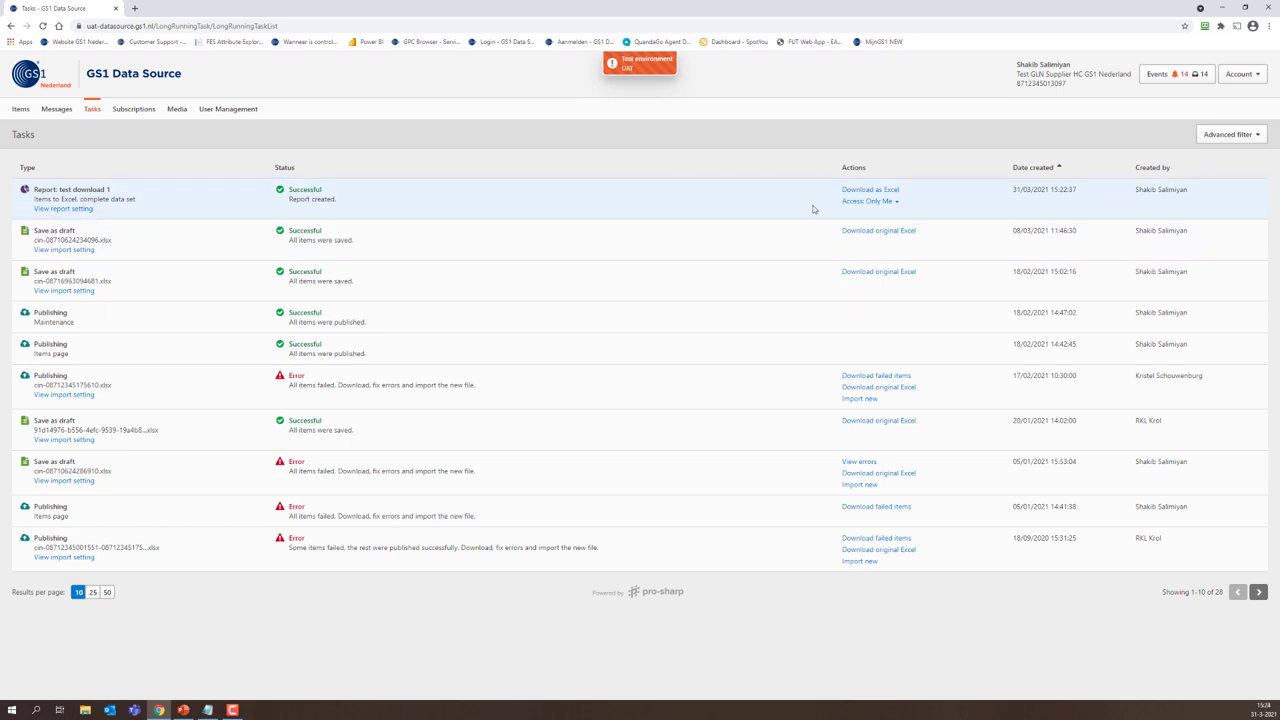
left_click(884, 193)
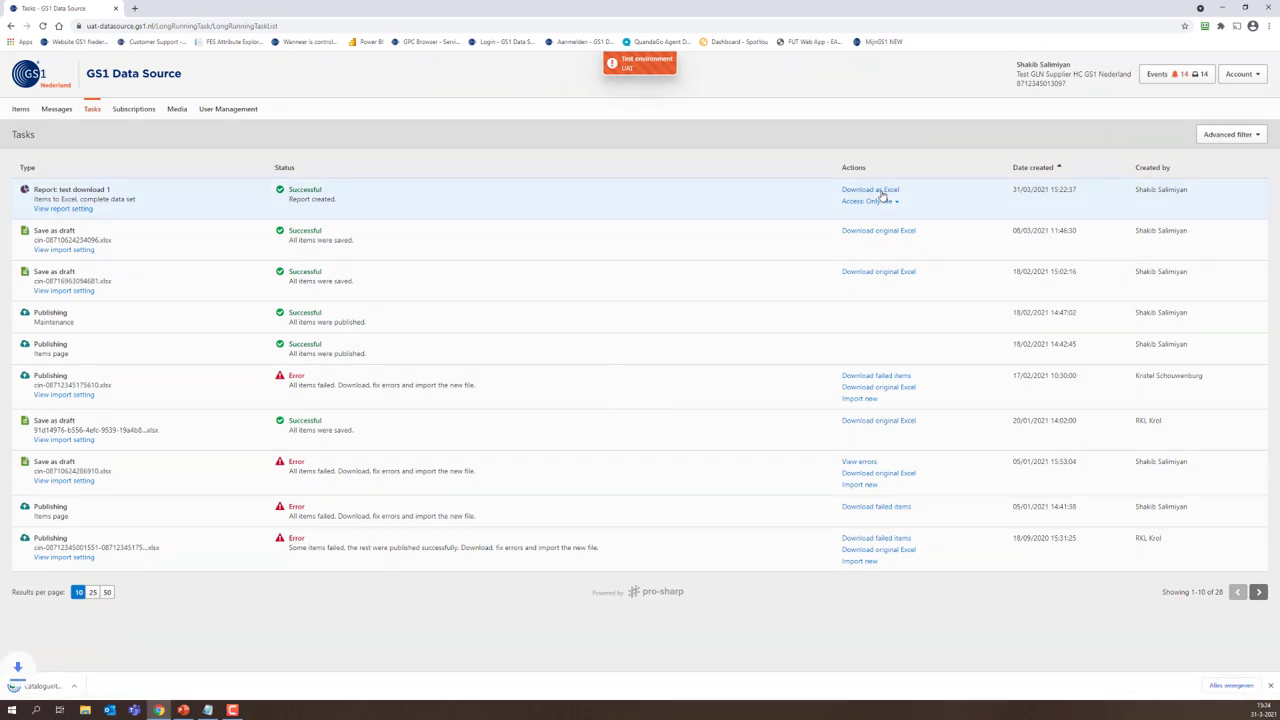
- Open the downloaded workbook and view the Access Control Group and CatalogueItem sheets
left_click(50, 688)
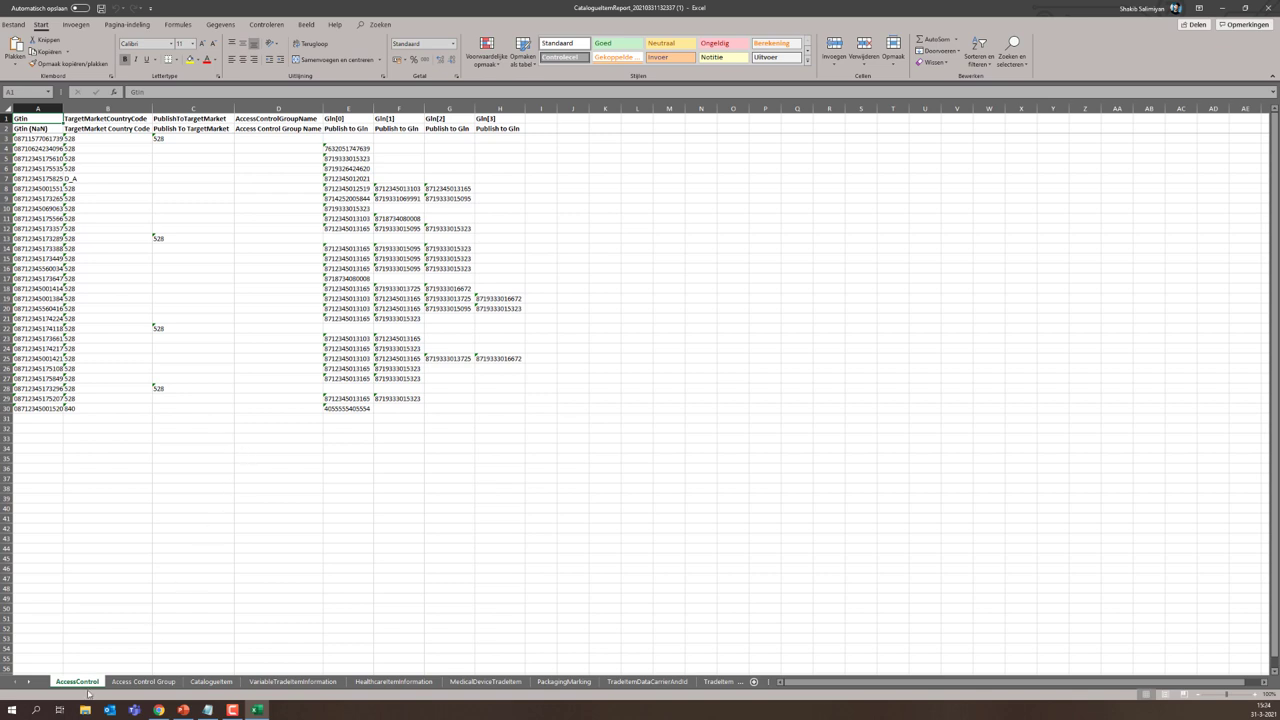
left_click(129, 684)
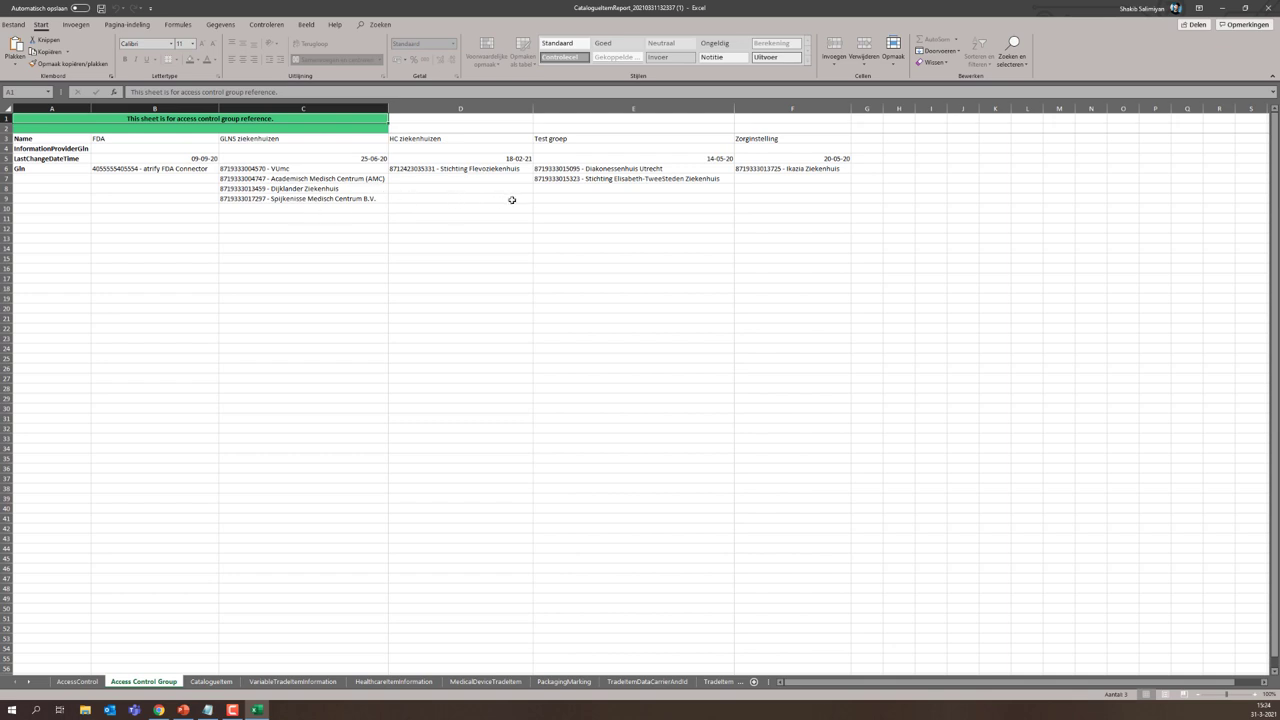
left_click(226, 683)
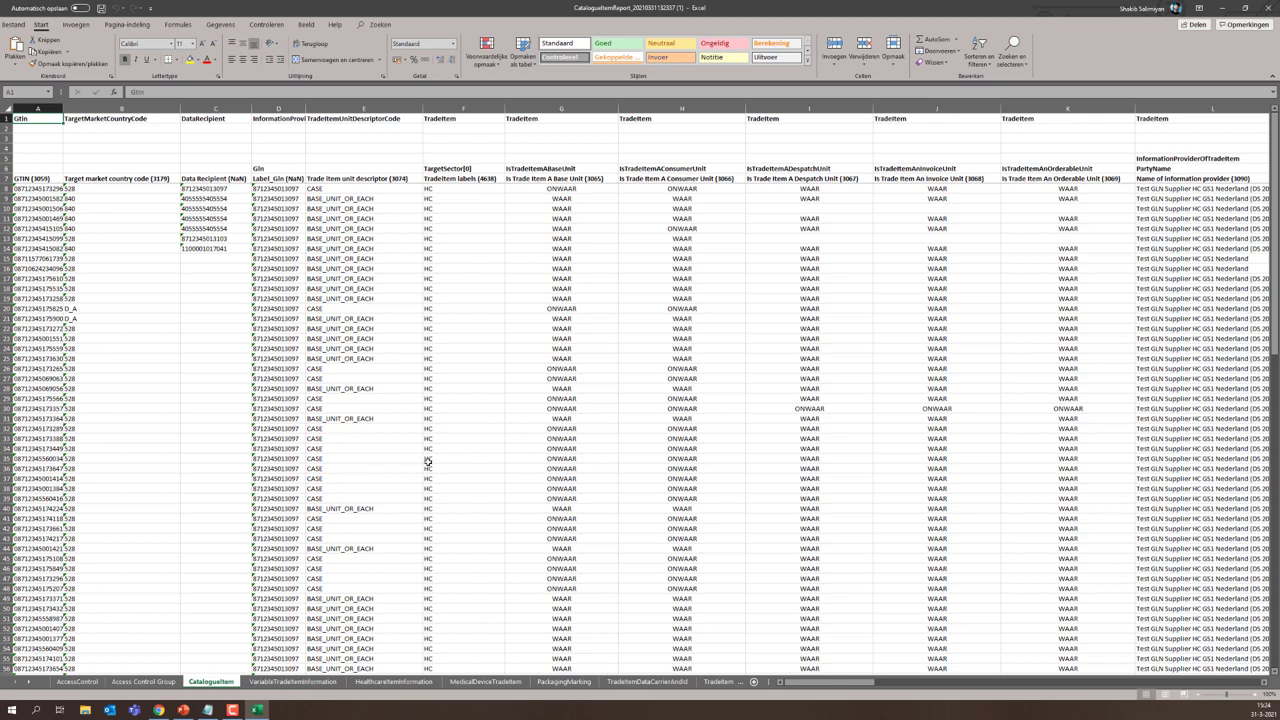
left_click(30, 684)
left_click(30, 684)
left_click(30, 684)
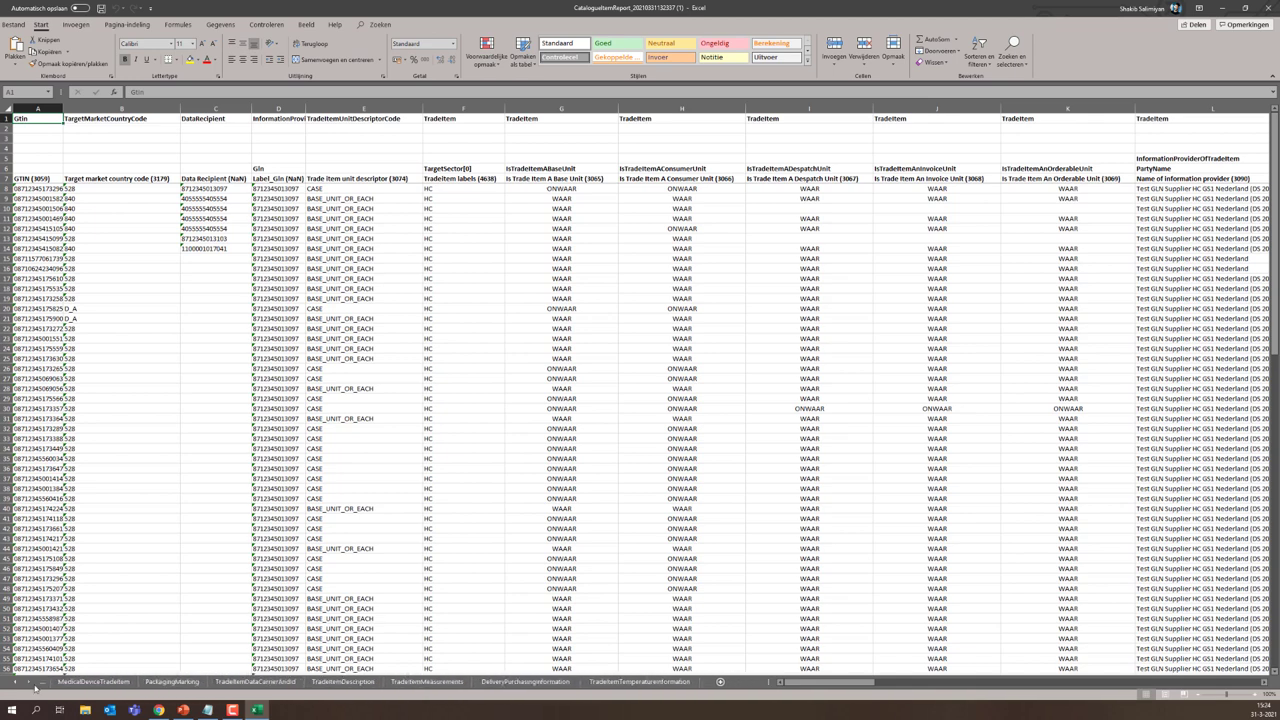
- Review the PackagingMarking, TradeItemDataCarrierAndId, TradeItemDescription and VariableTradeItemInformation sheets, then close Excel
left_click(161, 684)
left_click(257, 684)
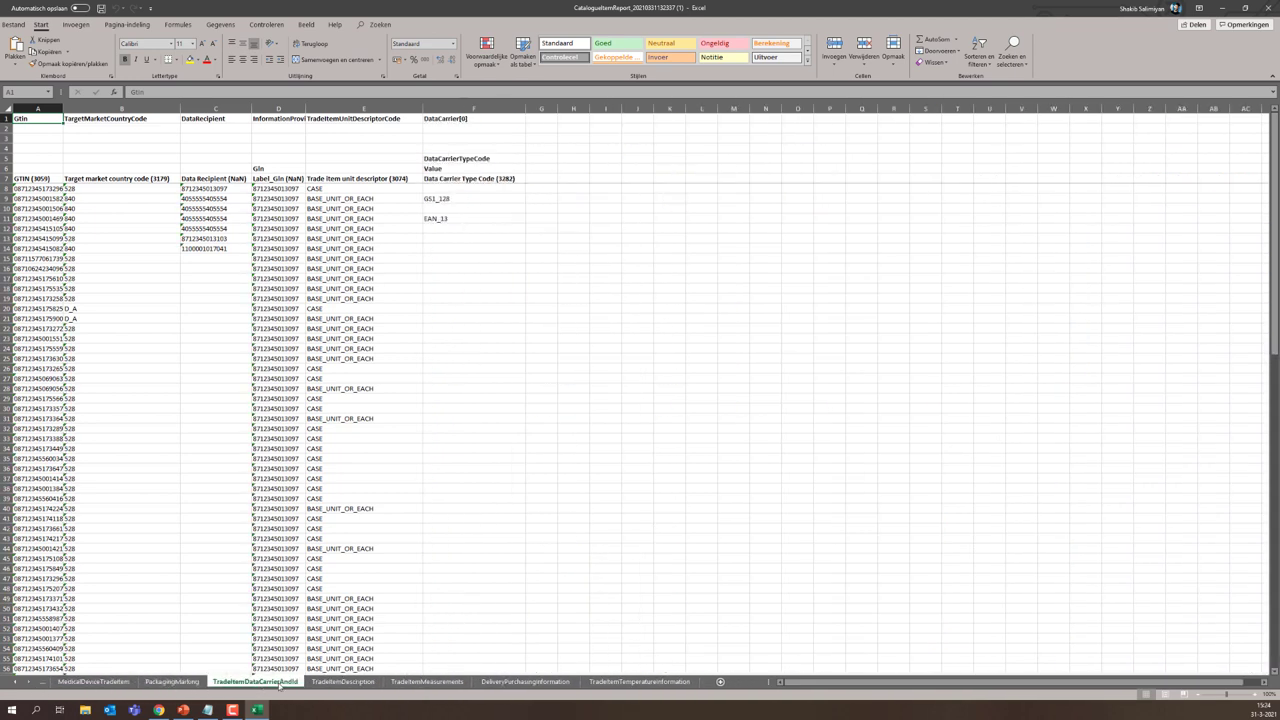
left_click(343, 681)
left_click(545, 398)
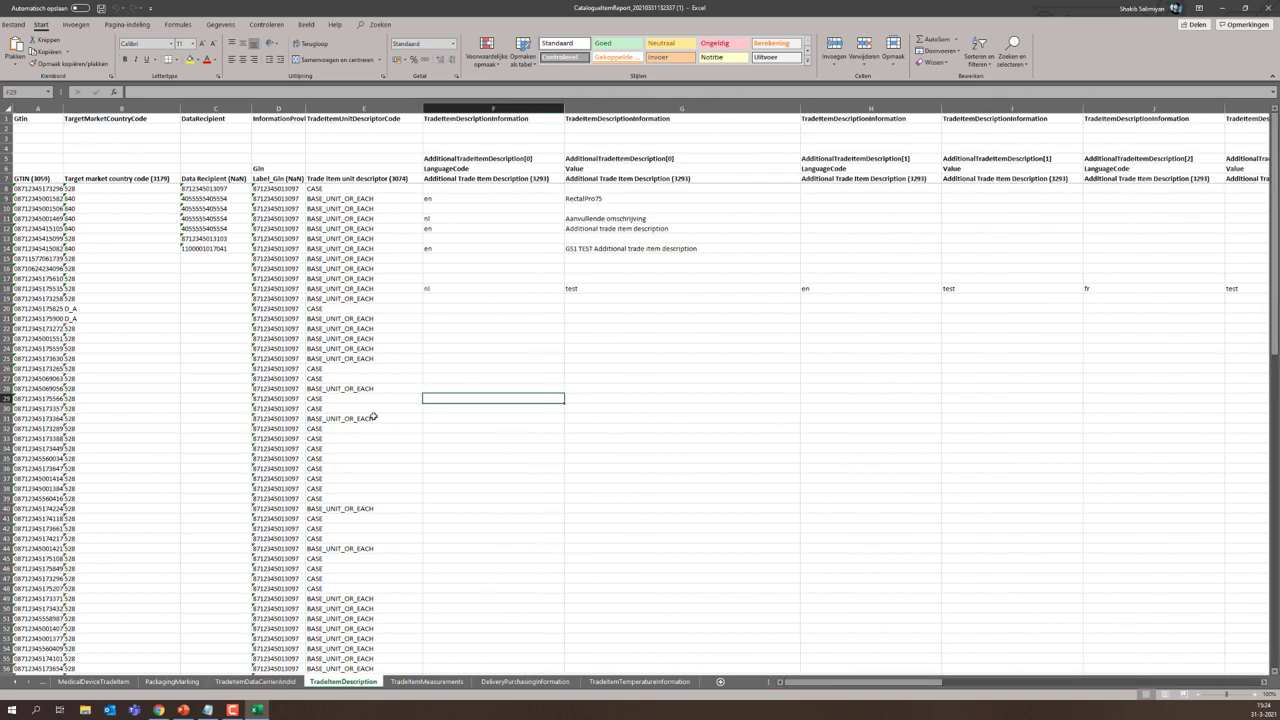
left_click(43, 683)
left_click(126, 682)
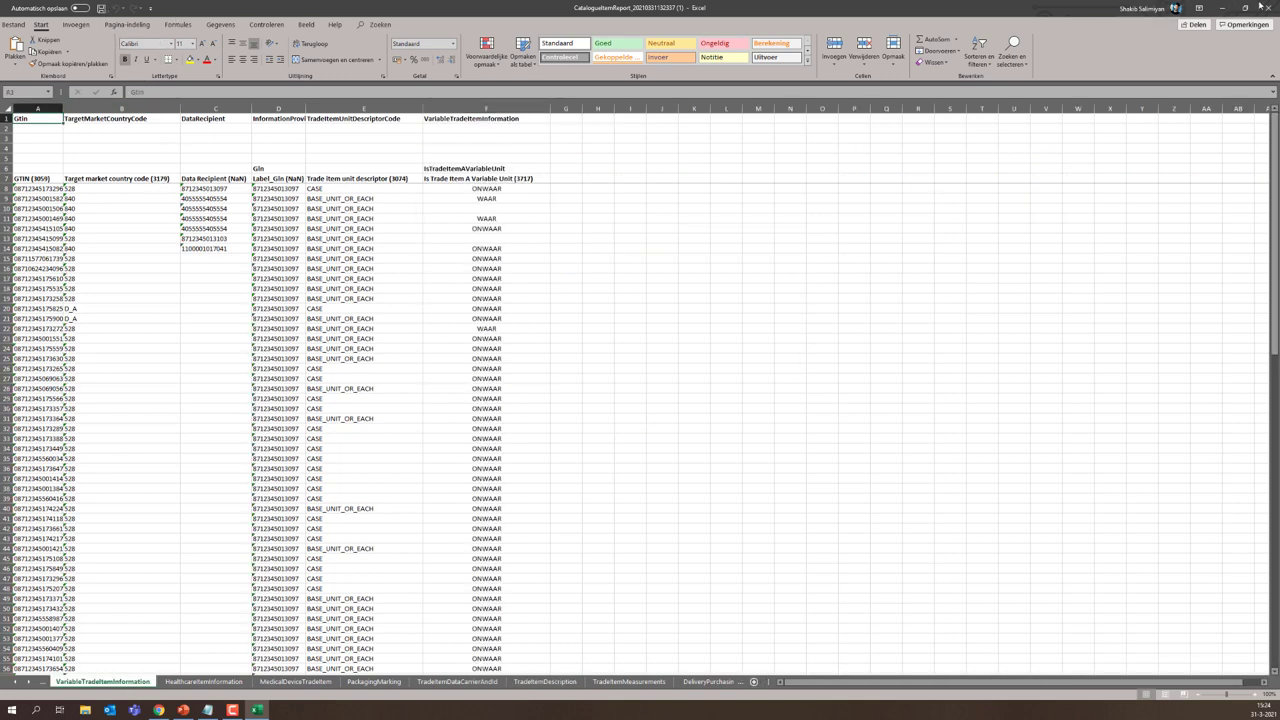
left_click(1261, 7)
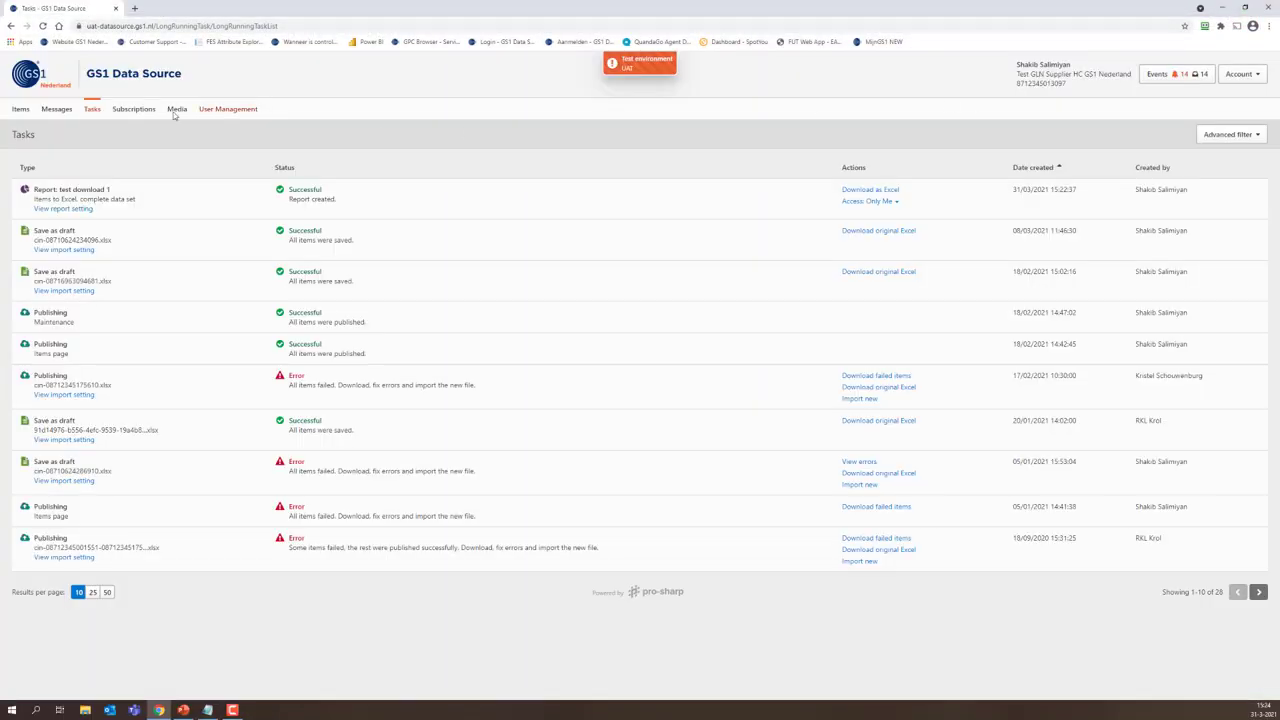
- Begin an Items Excel import with CatalogueItemReport_20210331132337.xlsx chosen from Downloads
left_click(19, 111)
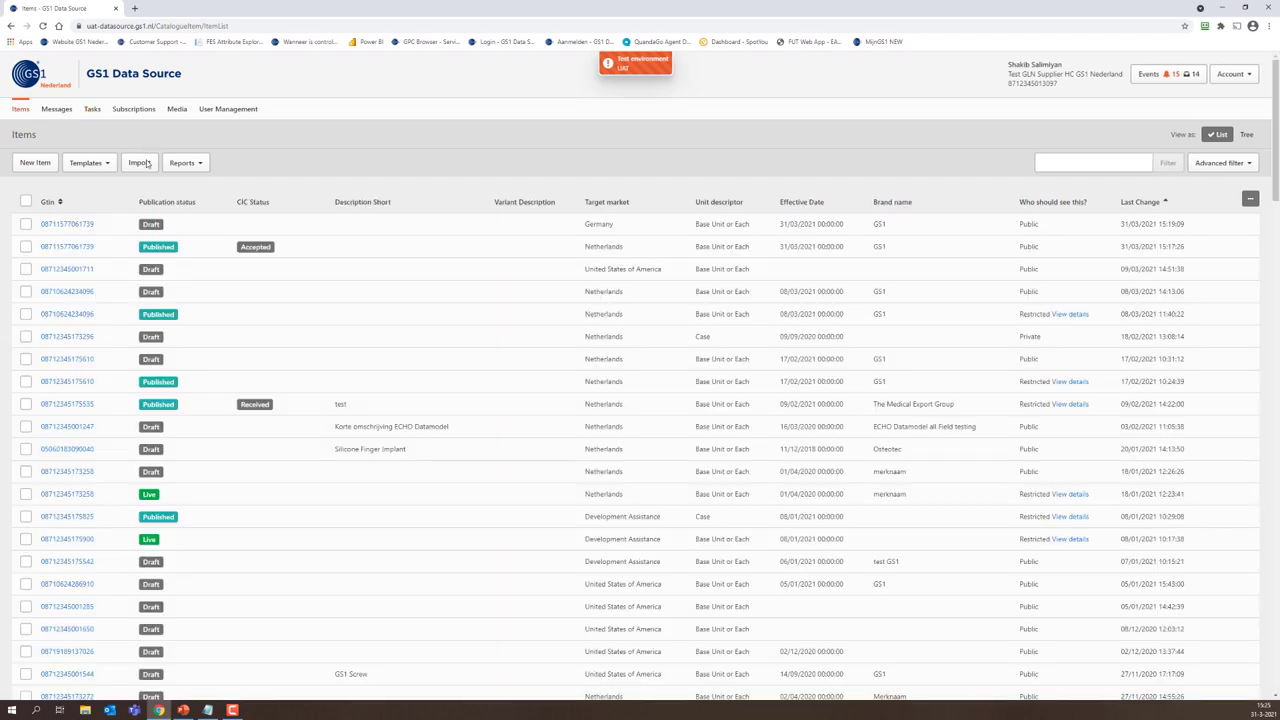
left_click(141, 163)
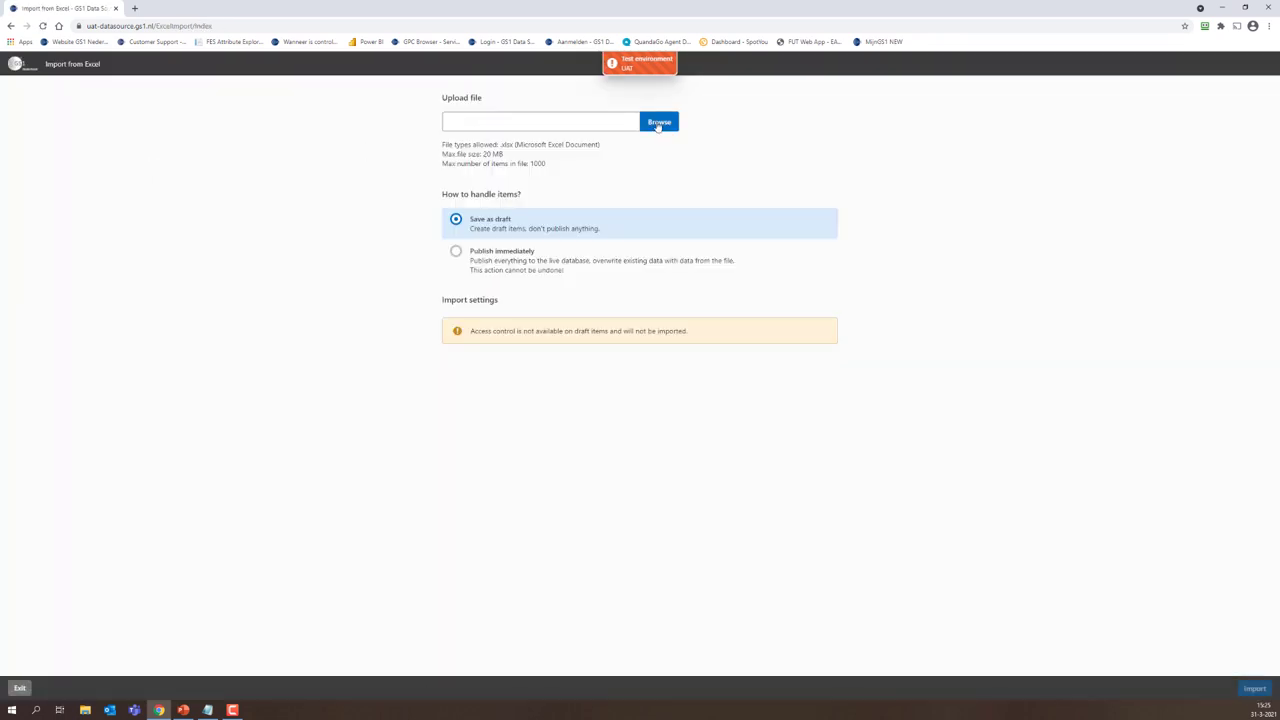
left_click(658, 124)
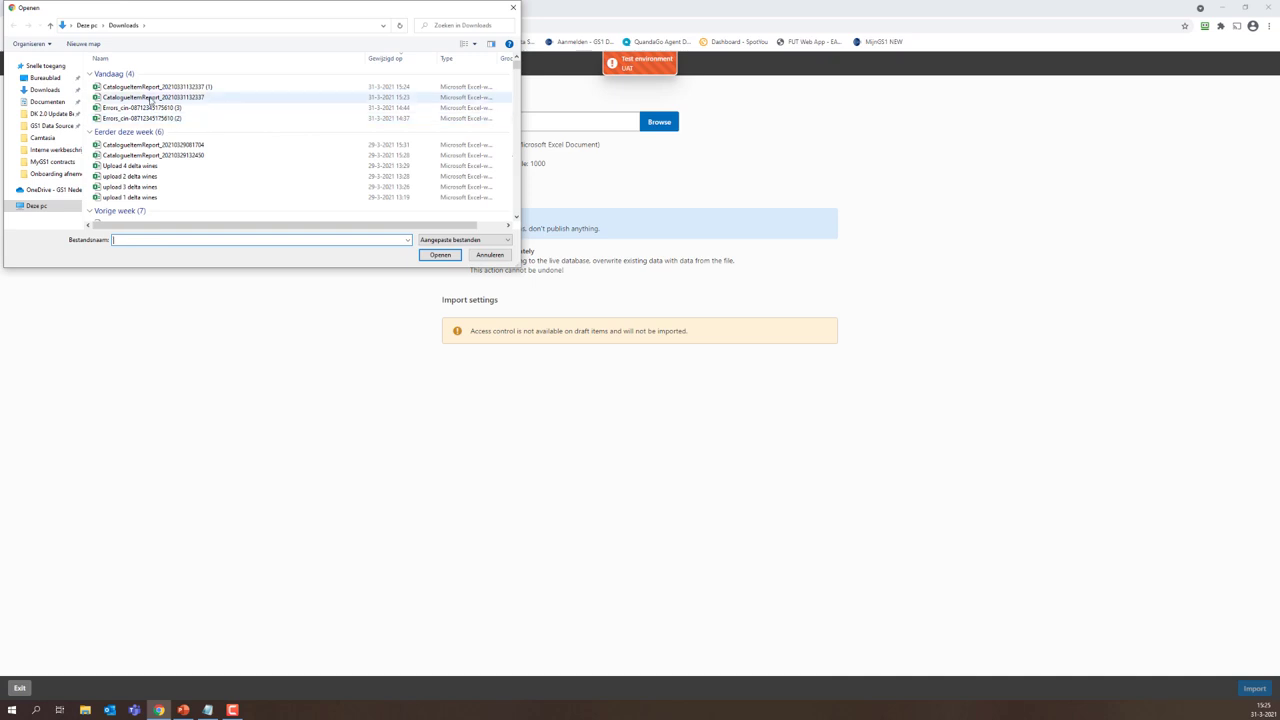
double_click(150, 97)
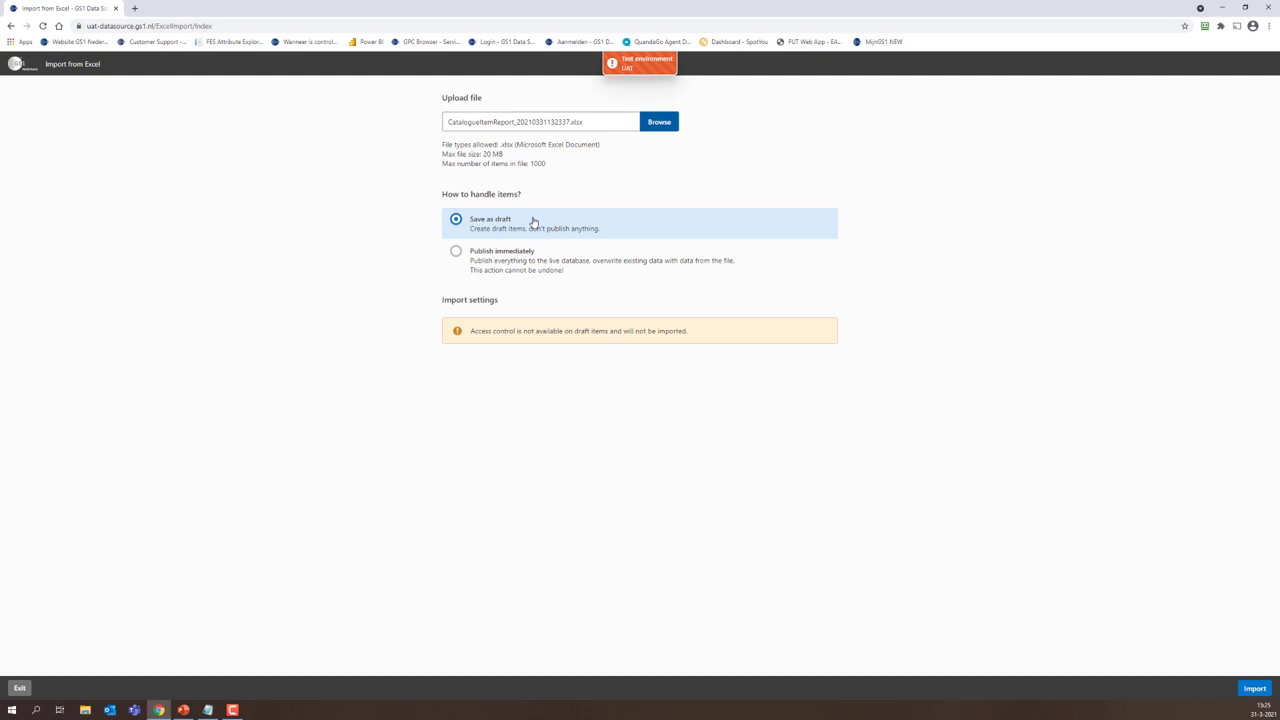
left_click(517, 259)
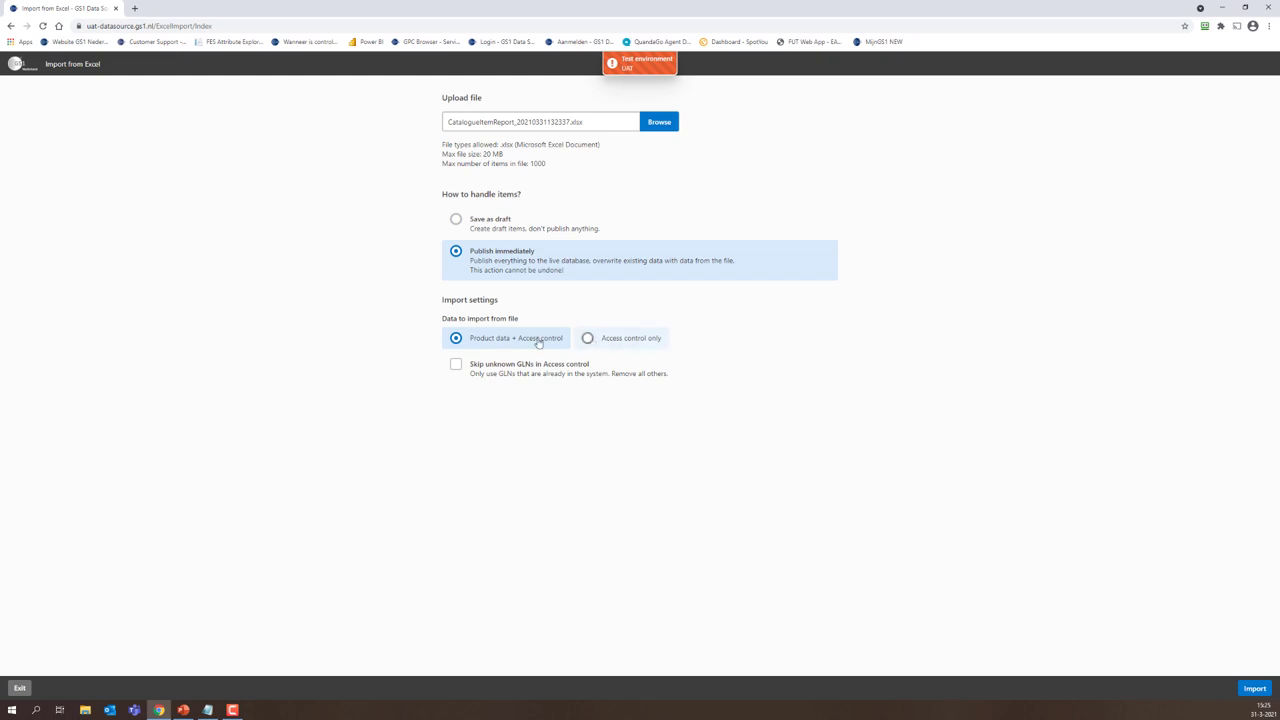
left_click(611, 344)
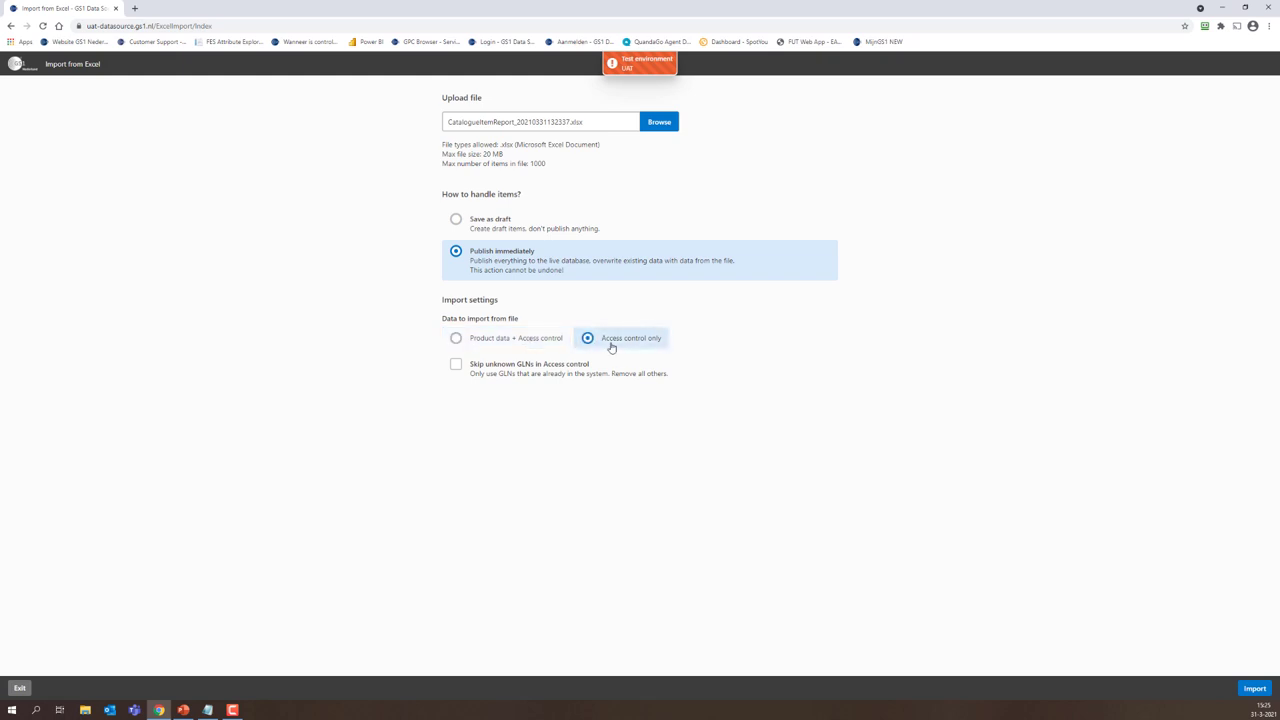
left_click(552, 348)
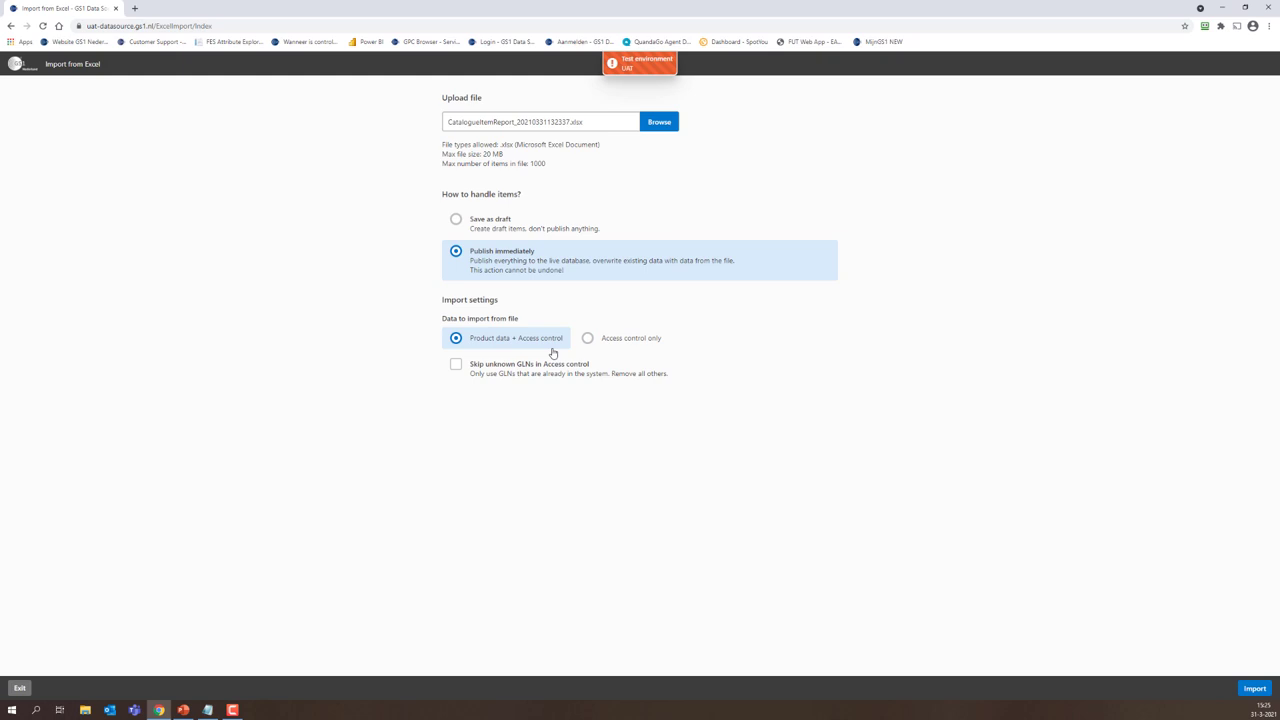
left_click(609, 346)
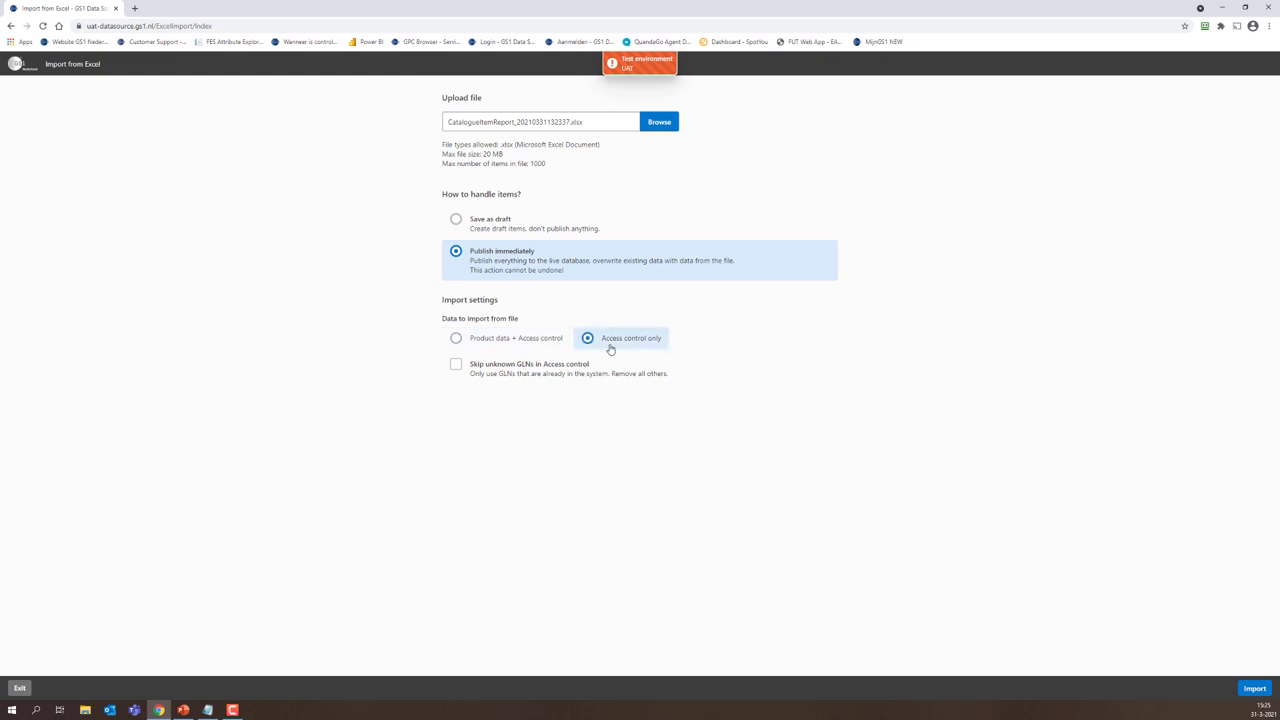
left_click(527, 350)
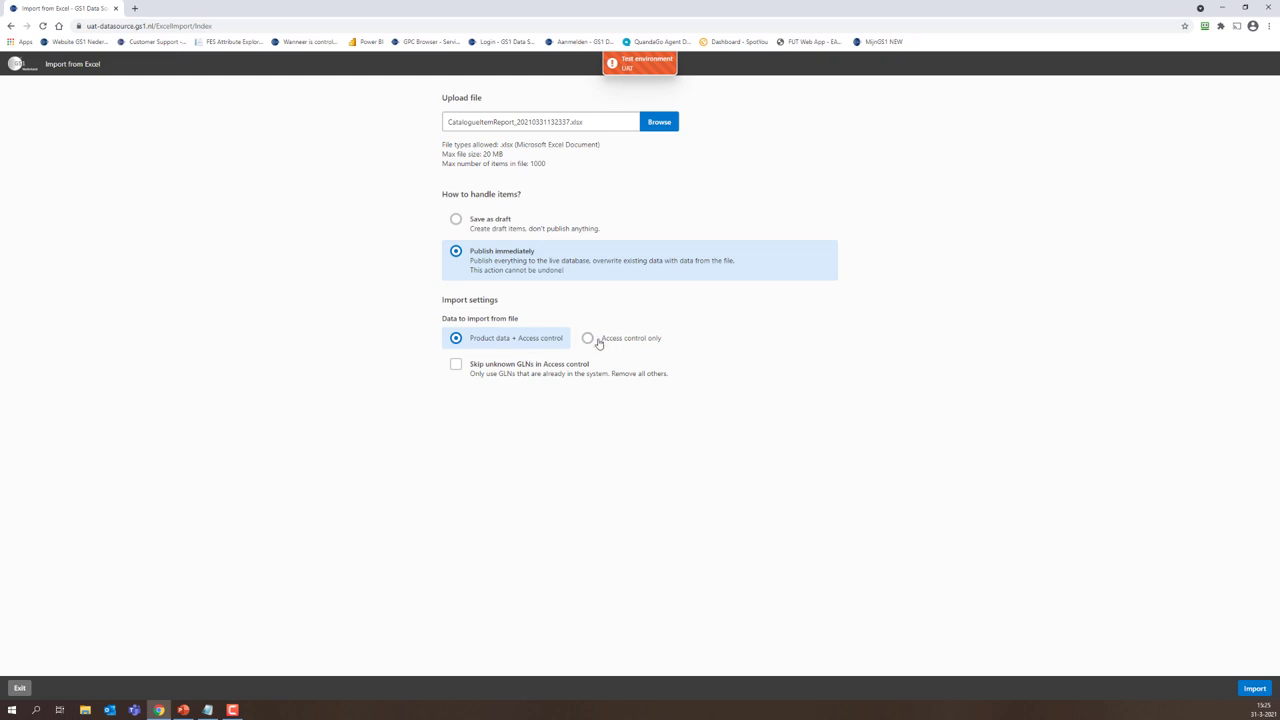
left_click(599, 341)
left_click(544, 344)
left_click(595, 342)
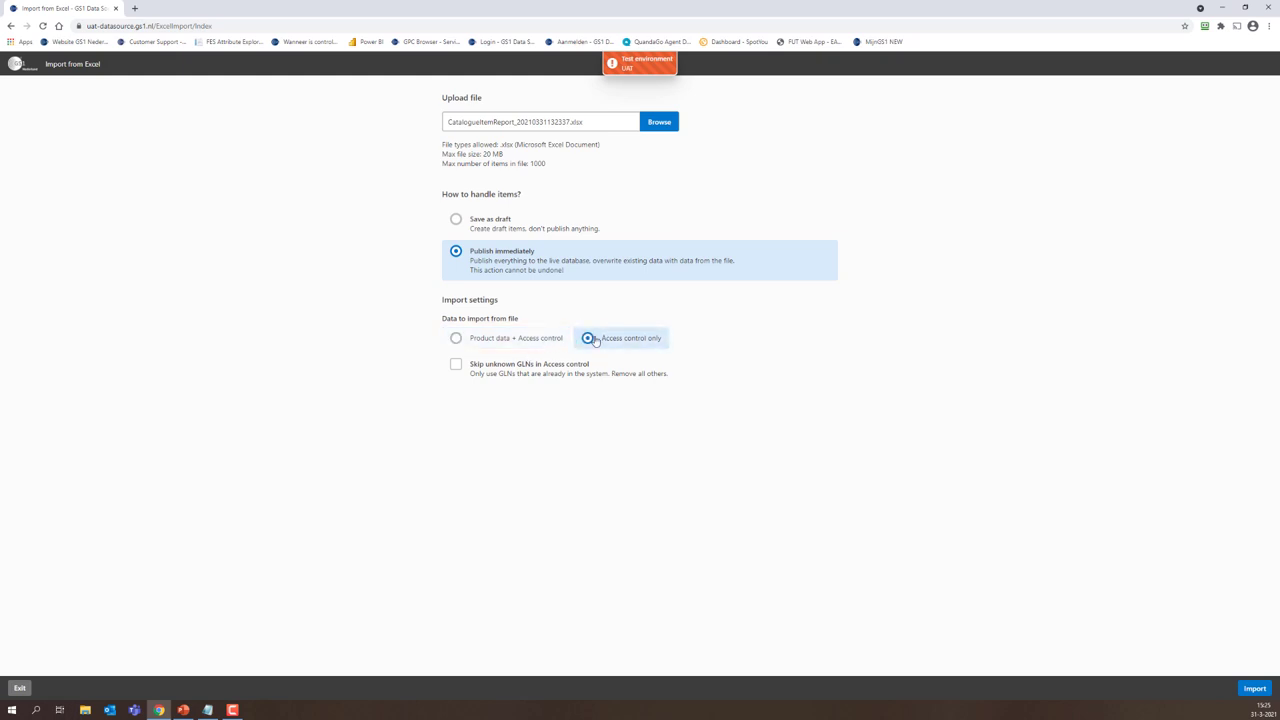
left_click(537, 349)
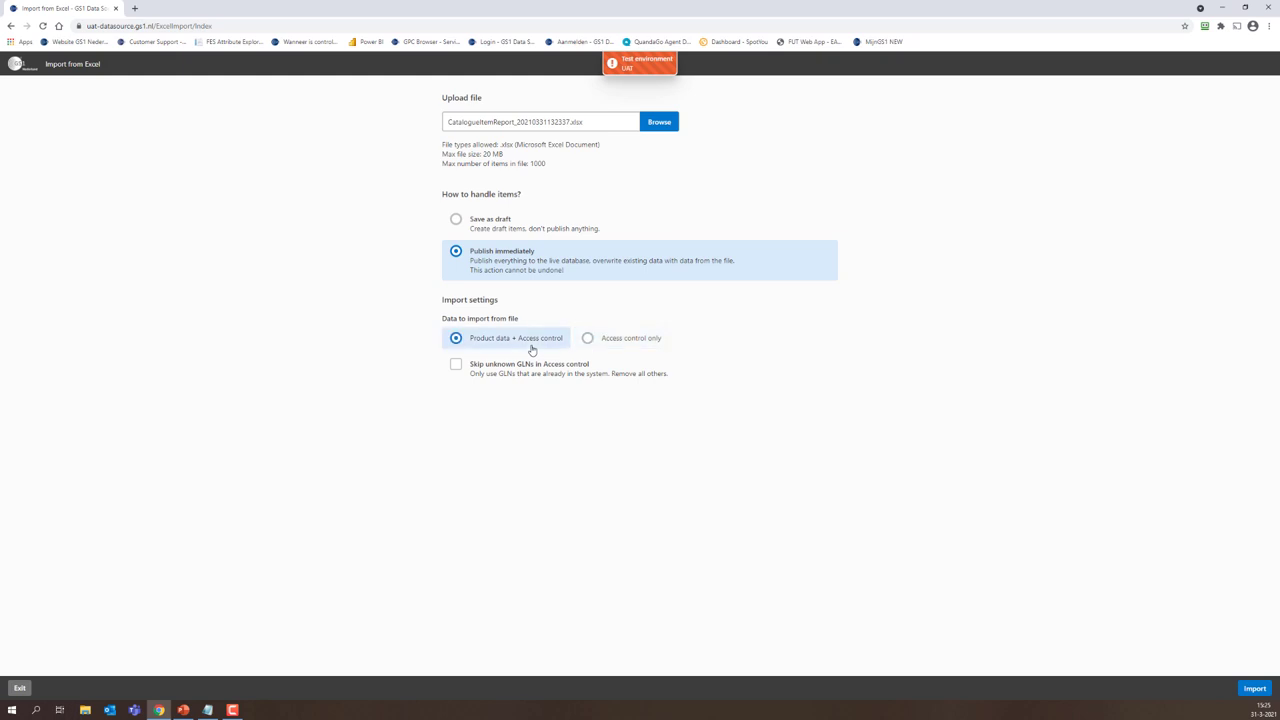
left_click(493, 230)
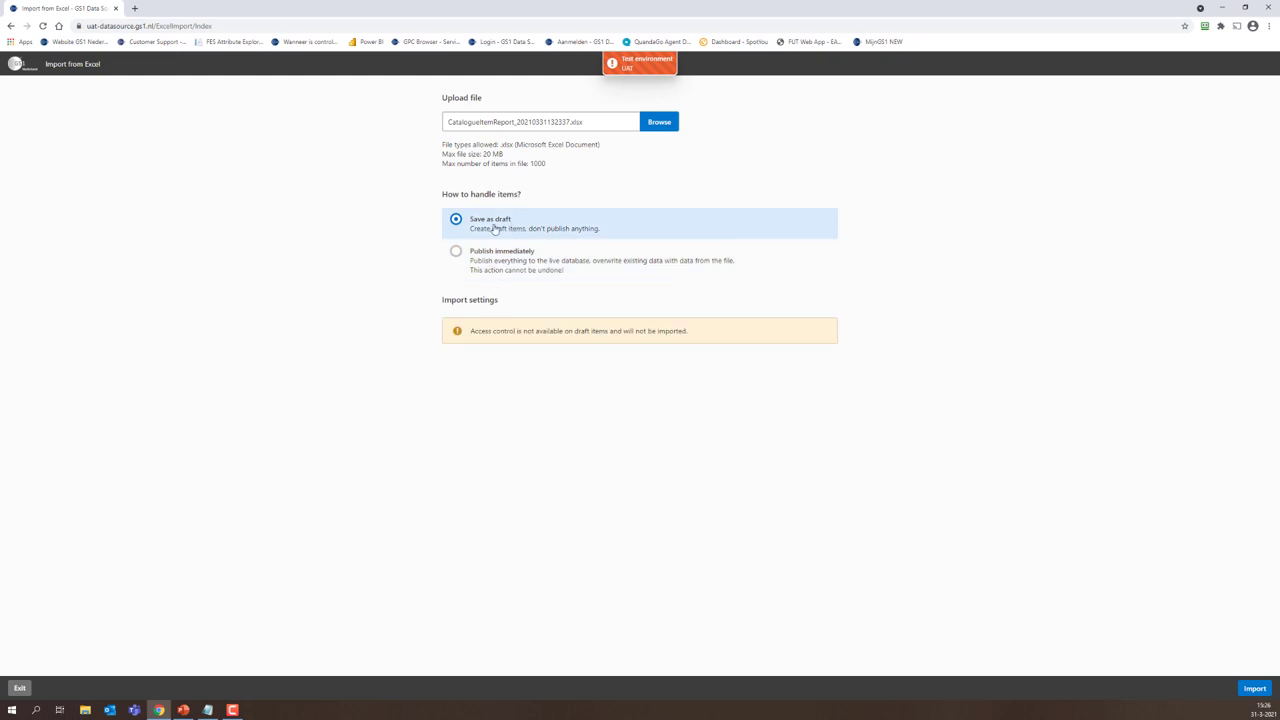
- Import the file as drafts and confirm the Save as draft task in Tasks
left_click(1252, 689)
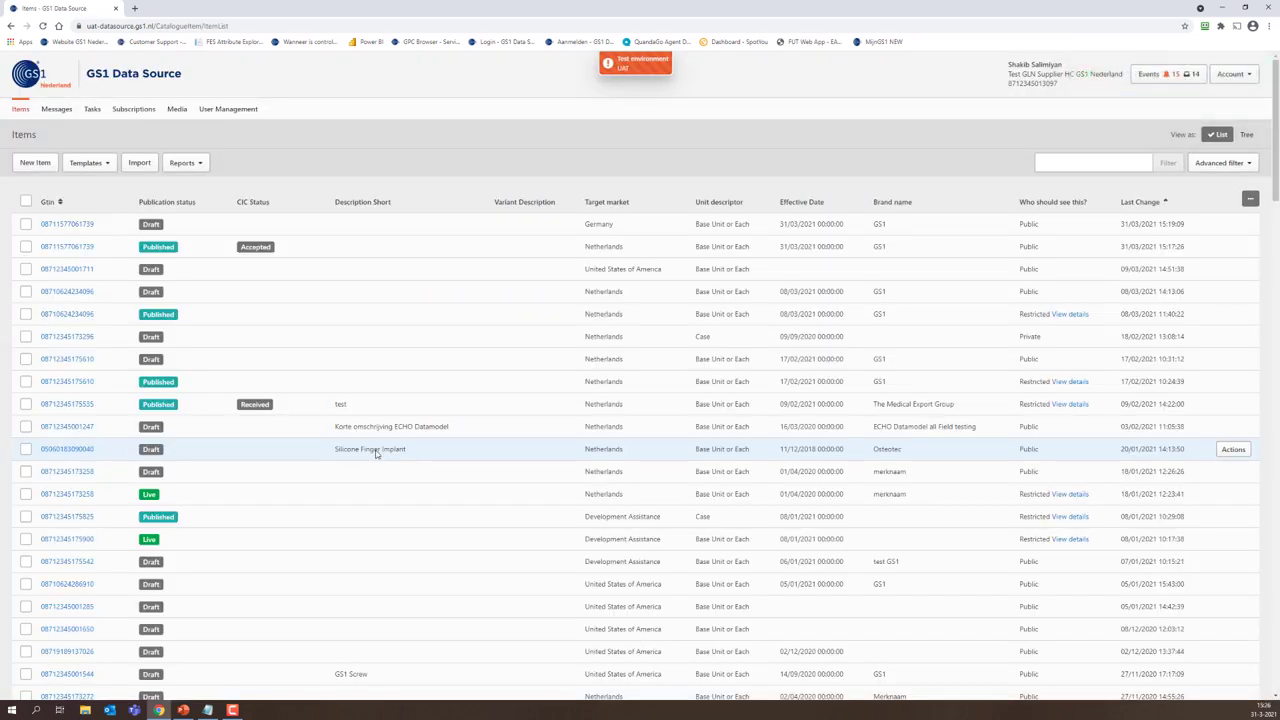
left_click(86, 111)
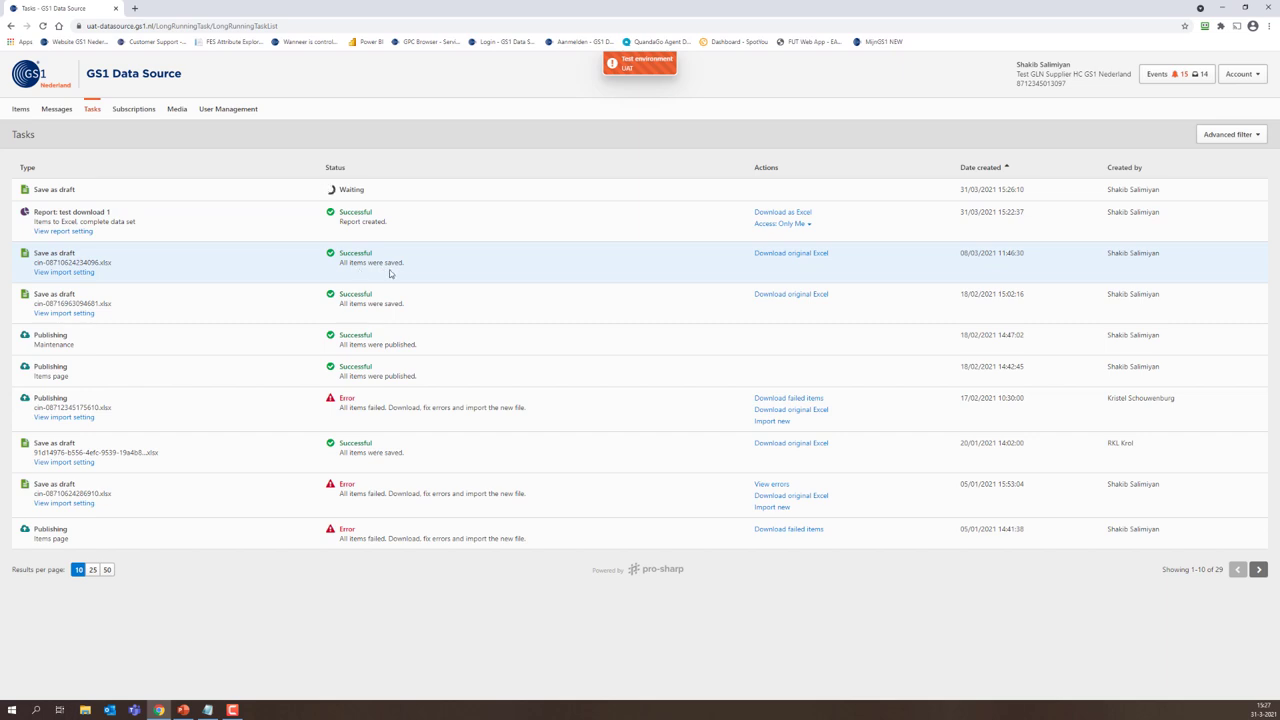
- Return to the Items list via the top navigation
left_click(19, 109)
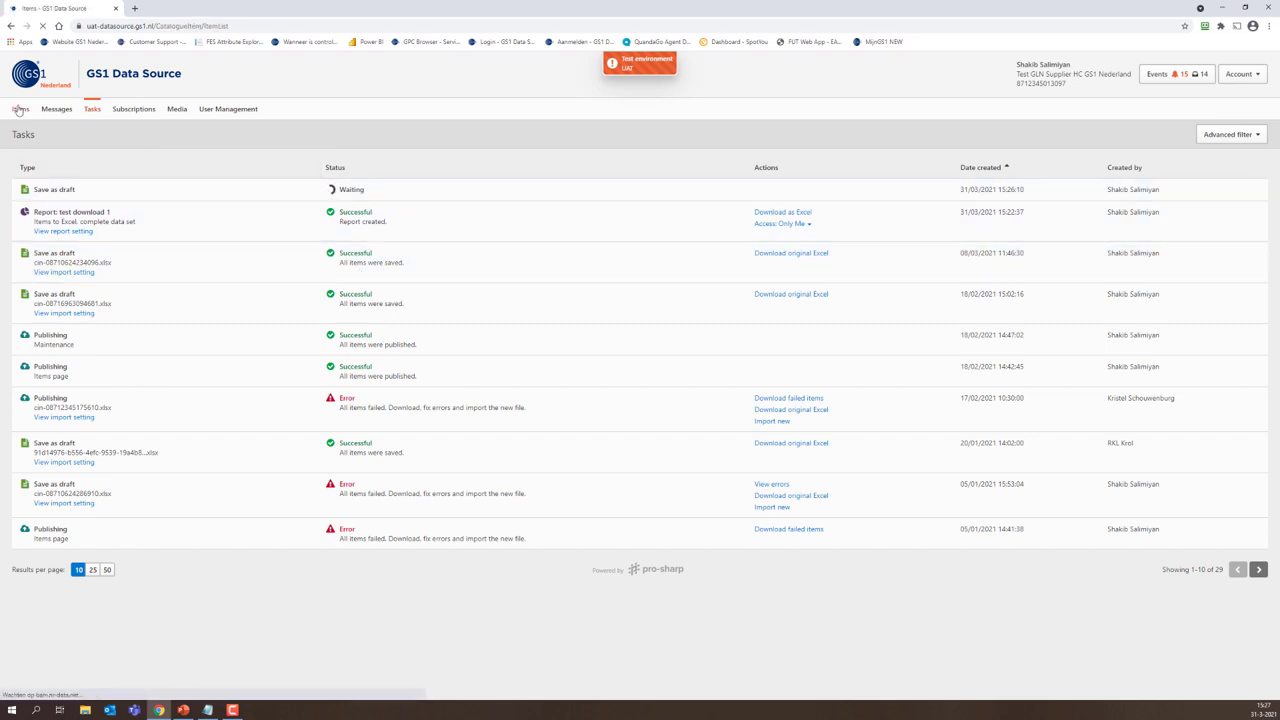